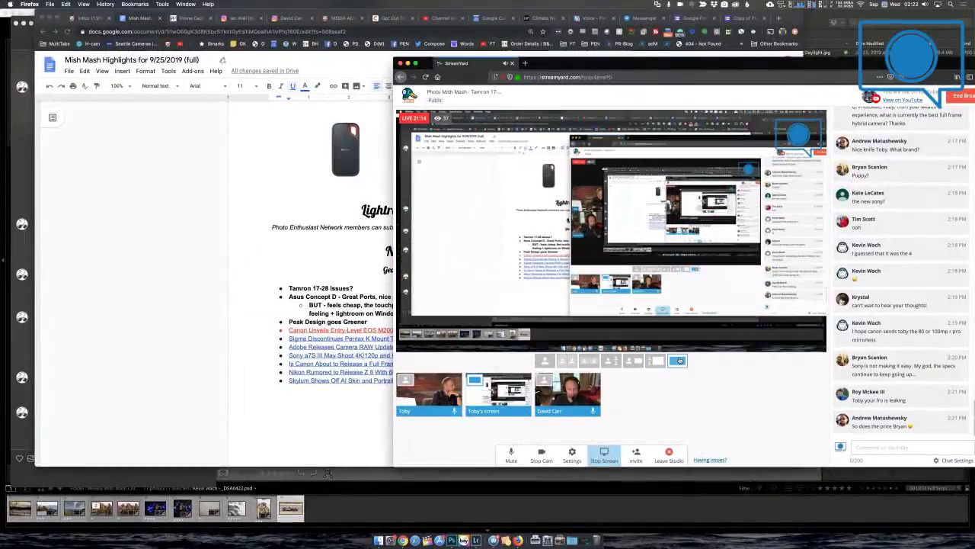
Switch to Lightroom Classic and open the first photo of the geese flock for developing
left_click(397, 504)
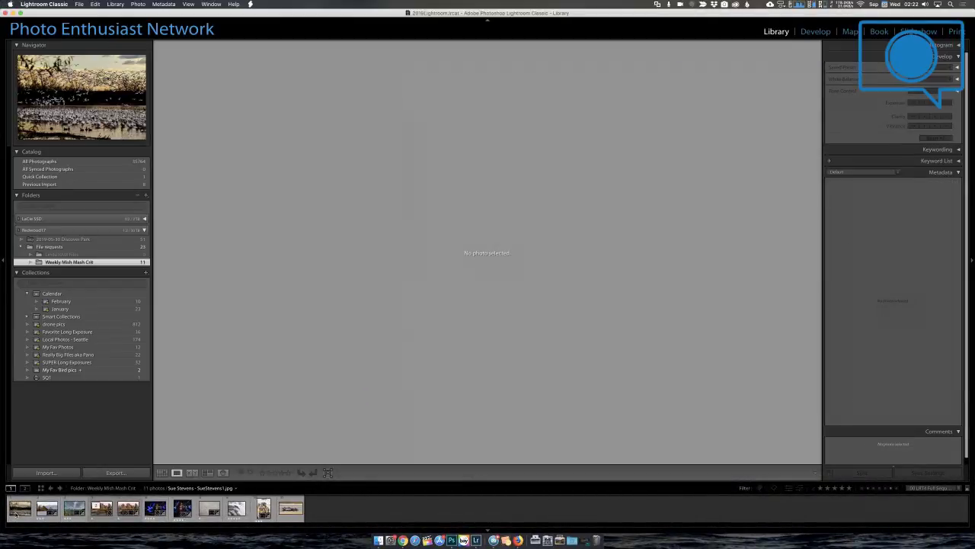
left_click(22, 509)
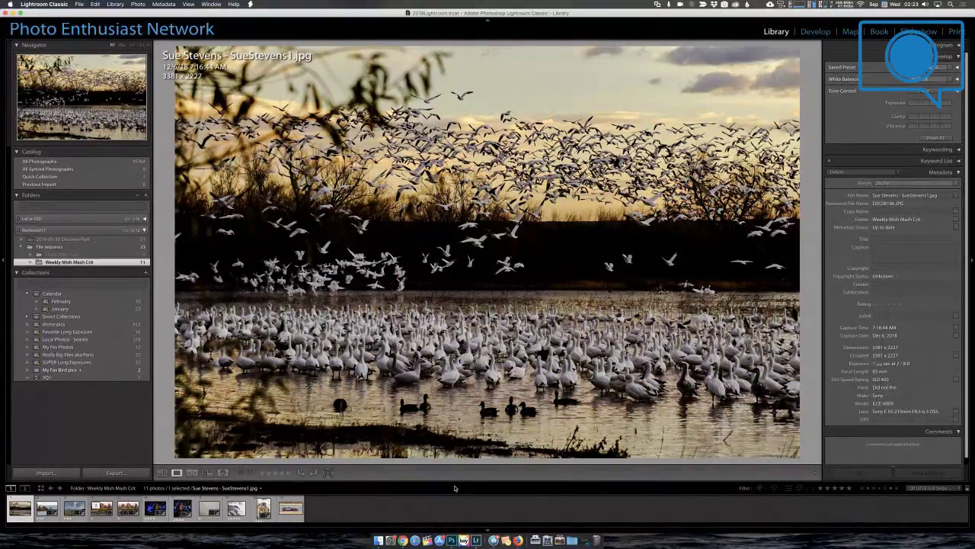
left_click(816, 32)
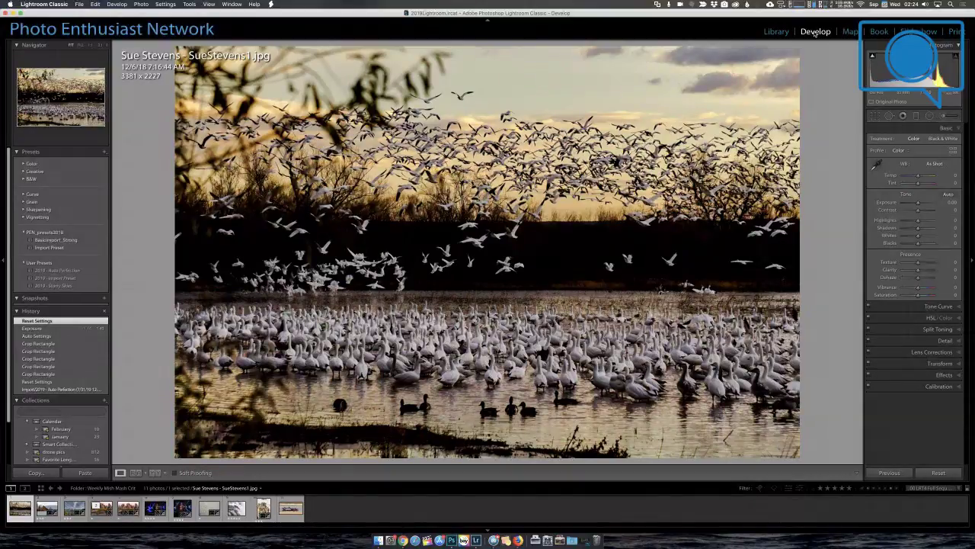
Crop the geese photo to a tighter vertical frame of about 1347 x 2045 pixels, moving the framing toward the image's right part
key("r")
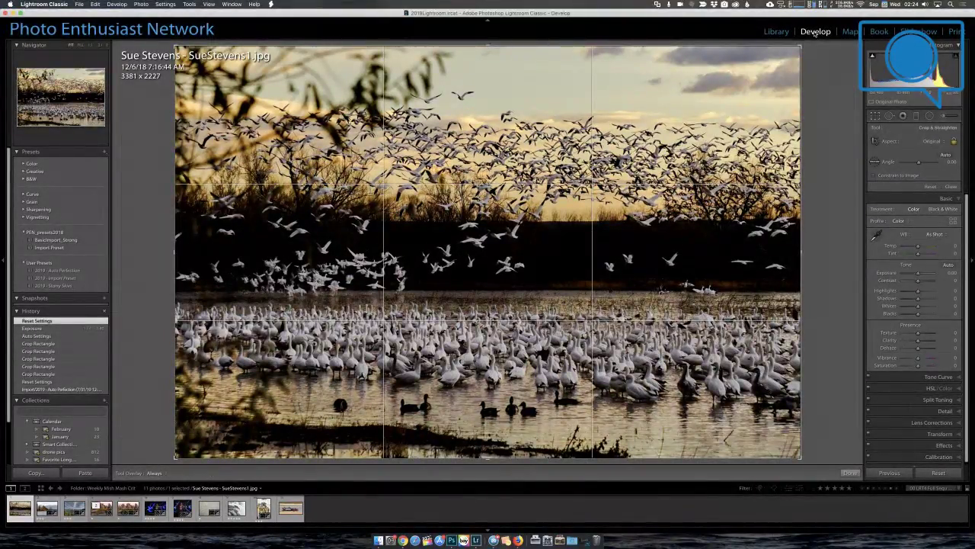
key("x")
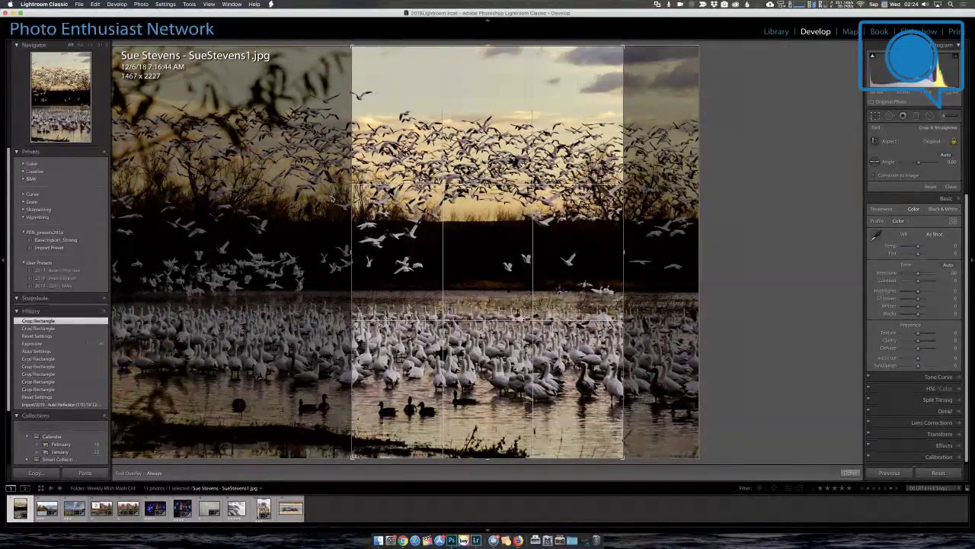
key("Return")
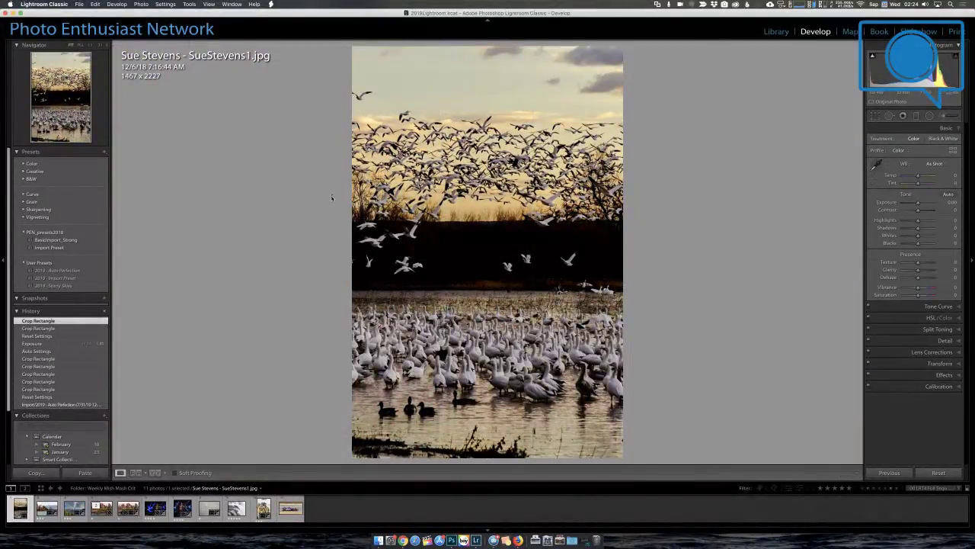
key("r")
left_click_drag(476, 228, 408, 228)
left_click_drag(489, 458, 500, 400)
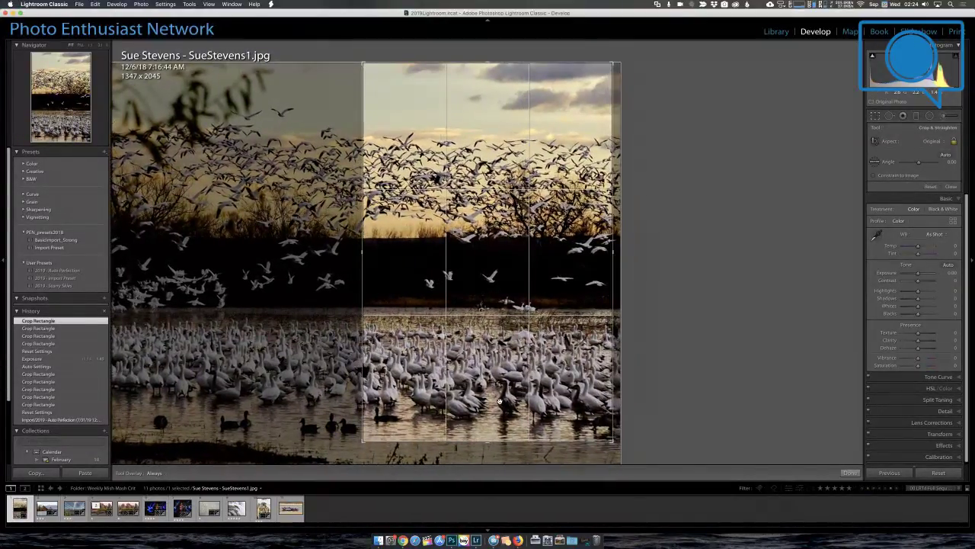
key("Return")
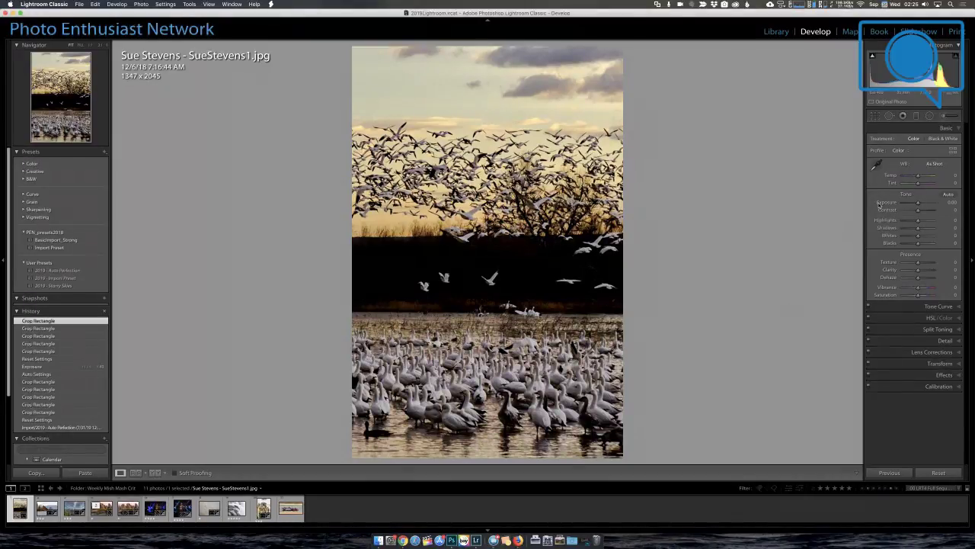
Apply automatic tone settings to the geese photo and raise the exposure to +0.87
left_click(948, 196)
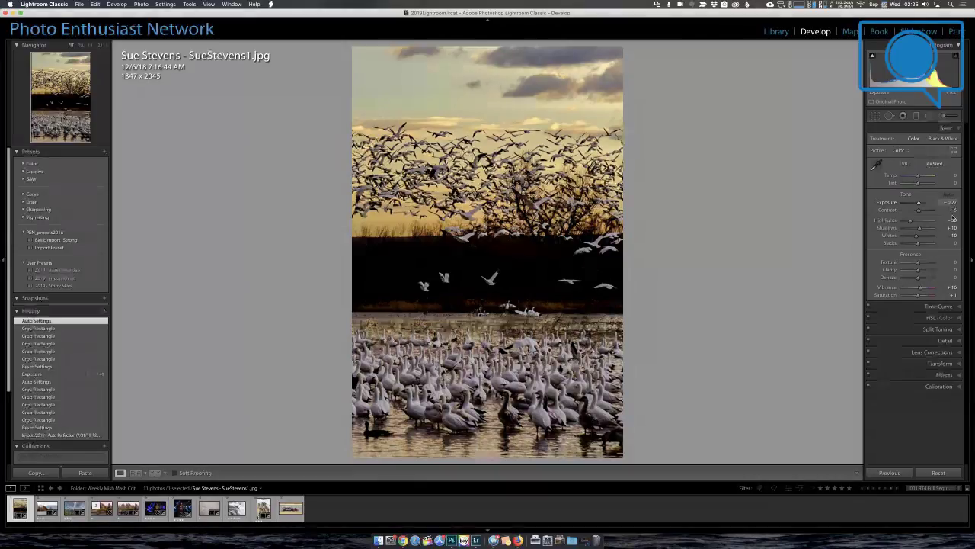
key("Tab")
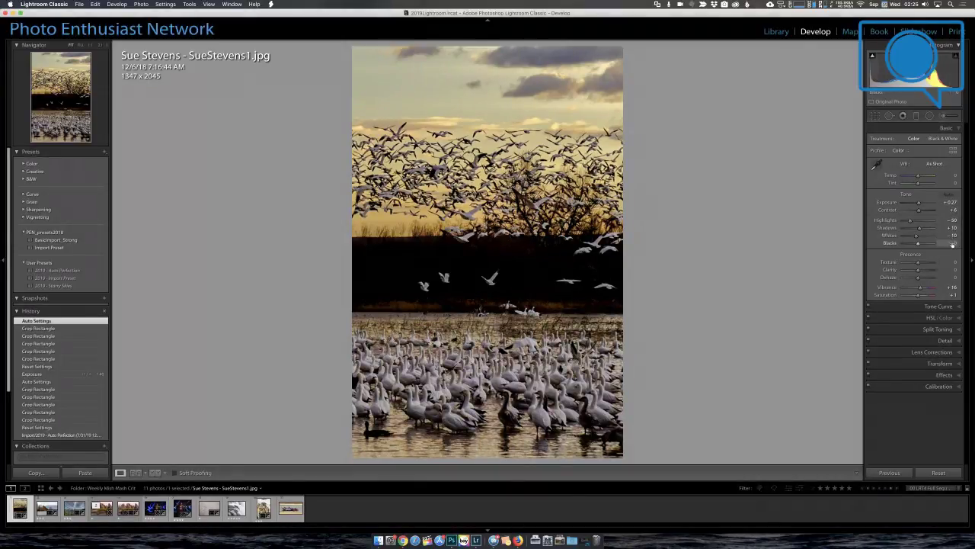
key("Return")
left_click_drag(919, 204, 921, 204)
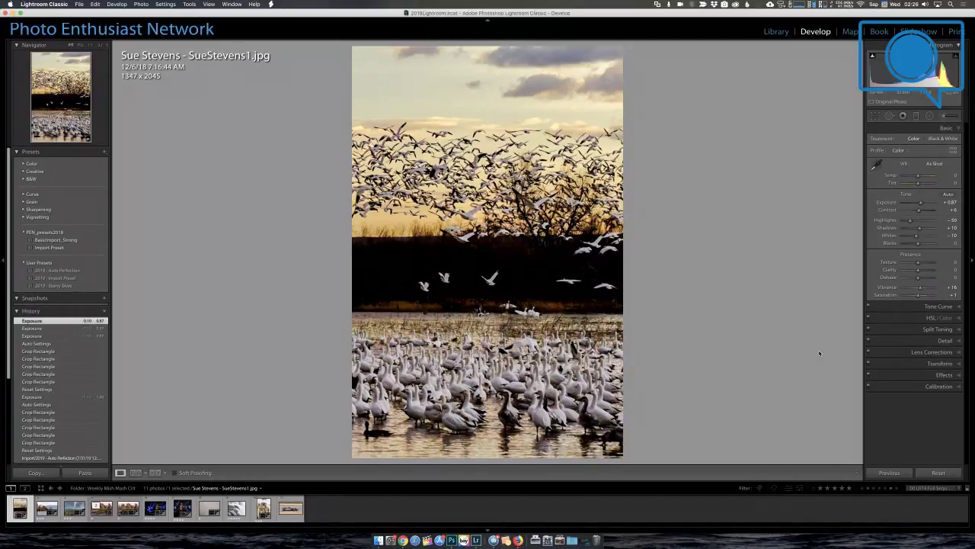
Recrop the geese photo to a 1 x 1 aspect ratio of about 1821 x 1821 pixels, including the ducks in the foreground
key("r")
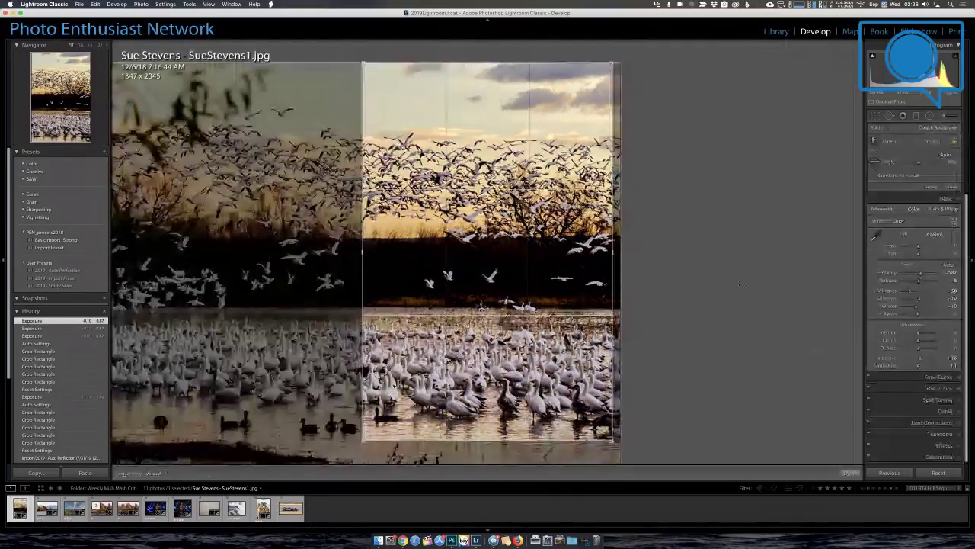
left_click(929, 142)
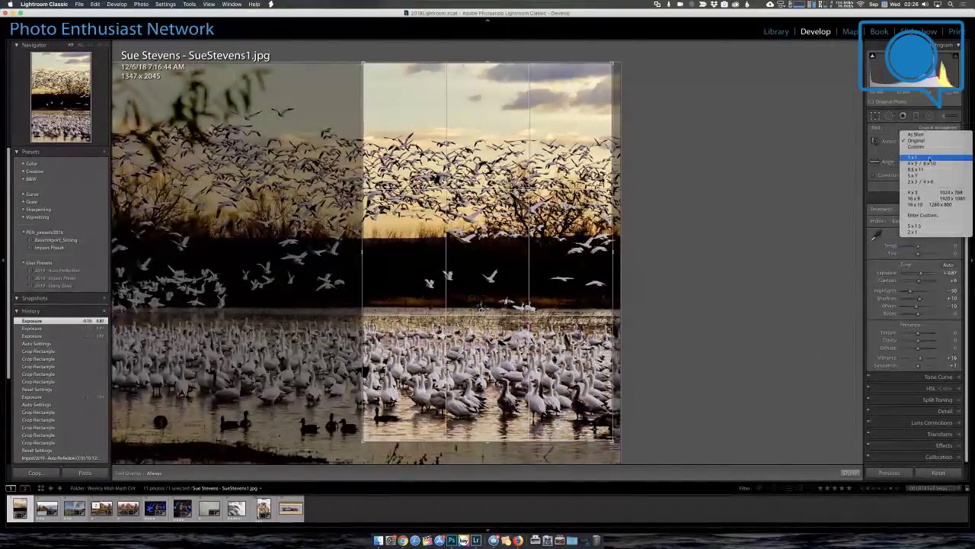
left_click(933, 212)
left_click_drag(361, 254, 319, 254)
left_click_drag(453, 368, 469, 355)
key("Return")
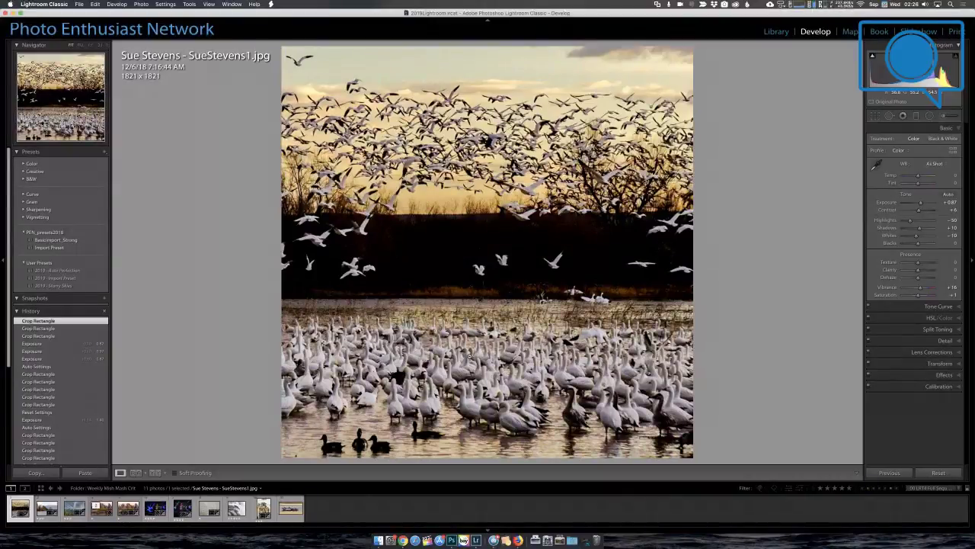
Enlarge the square crop of the geese photo to about 1892 x 1892 pixels
key("r")
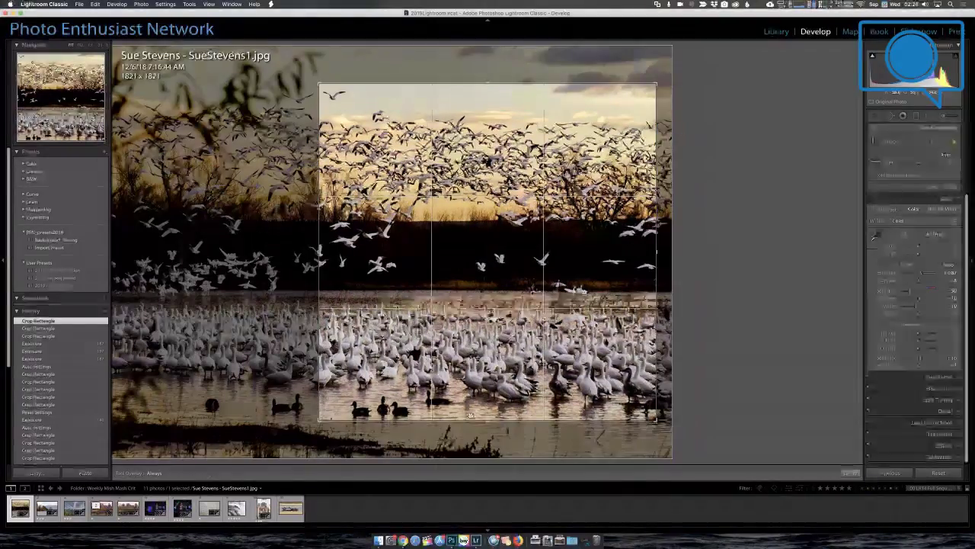
left_click_drag(491, 419, 488, 424)
left_click_drag(489, 79, 489, 75)
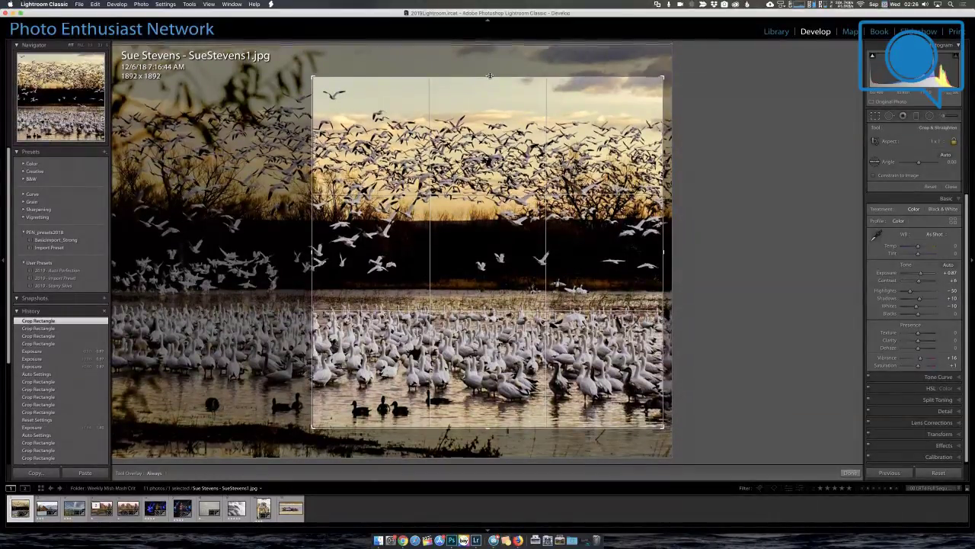
key("Return")
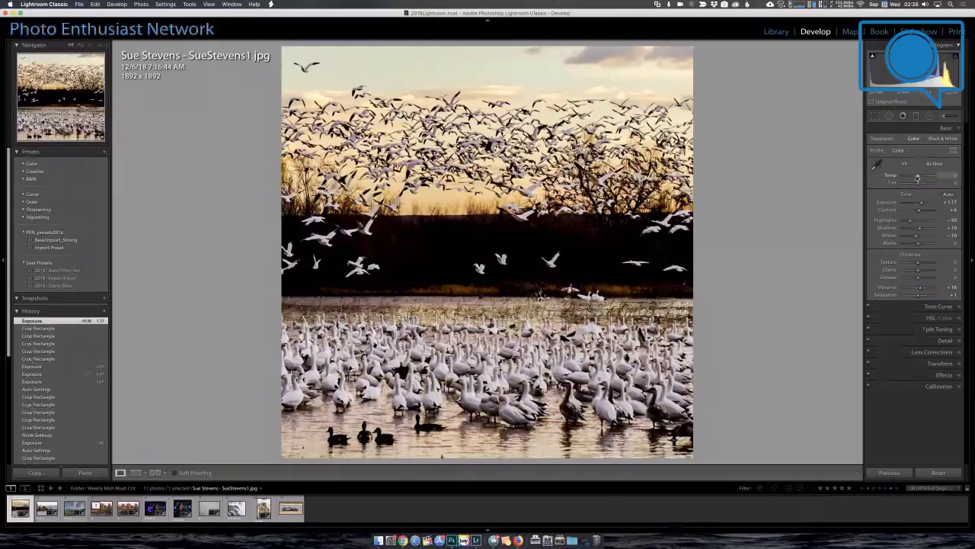
Set the geese photo's exposure to +1.17, temperature to +15 and texture to +10
left_click_drag(916, 177, 919, 178)
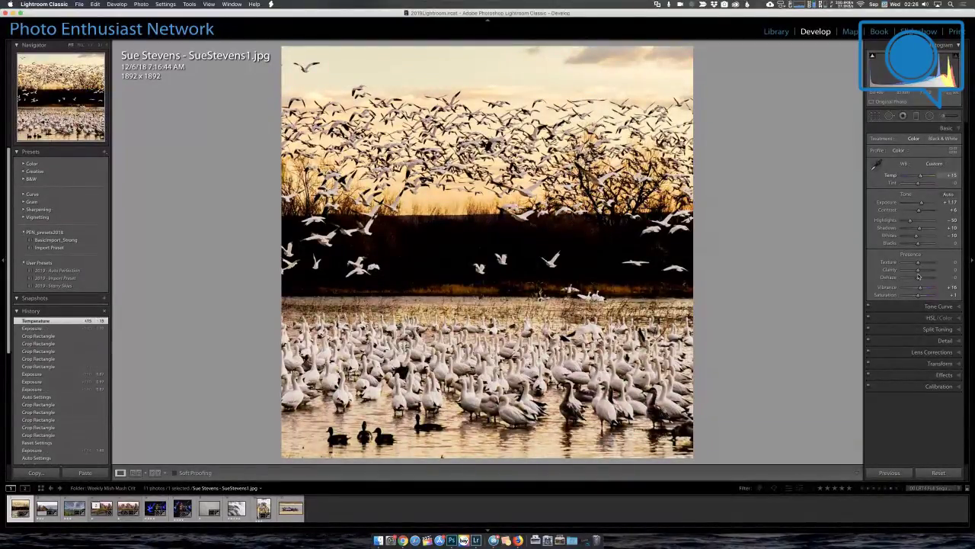
left_click_drag(918, 263, 920, 263)
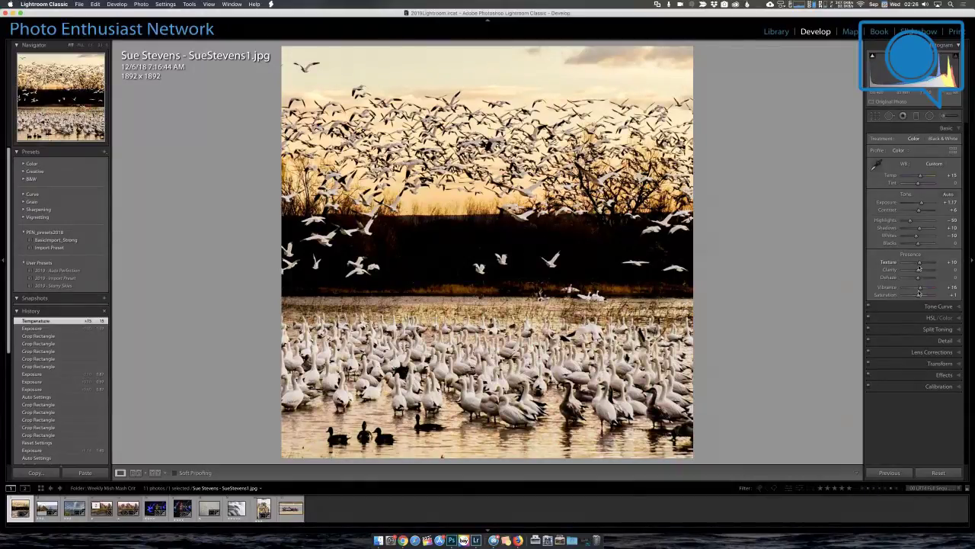
Boost the sunset colors with a targeted saturation adjustment on the sky, bringing orange to +16 and yellow to +20
left_click(956, 321)
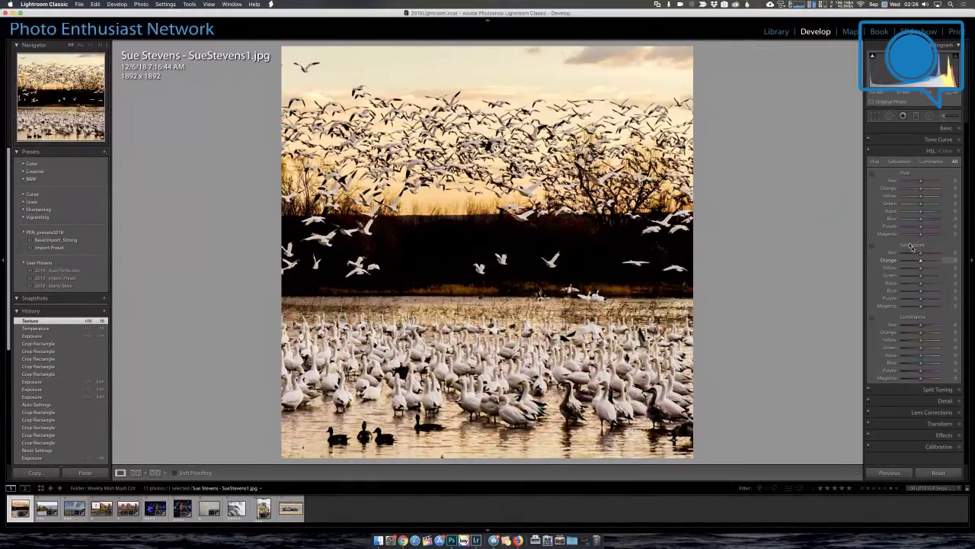
key("super+alt+shift+s")
left_click_drag(453, 200, 457, 177)
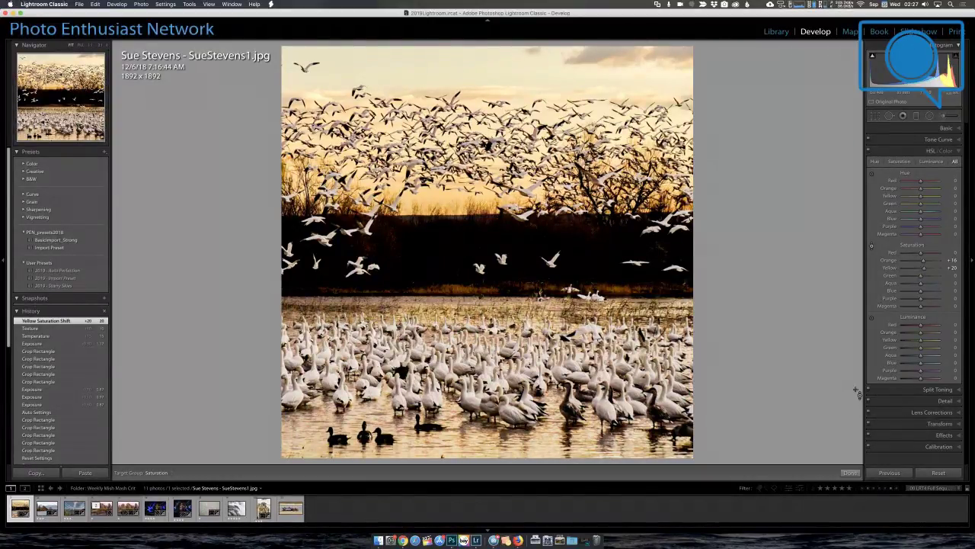
Enlarge the square crop to about 1916 x 1916 pixels and rotate it to an angle of -0.13
key("r")
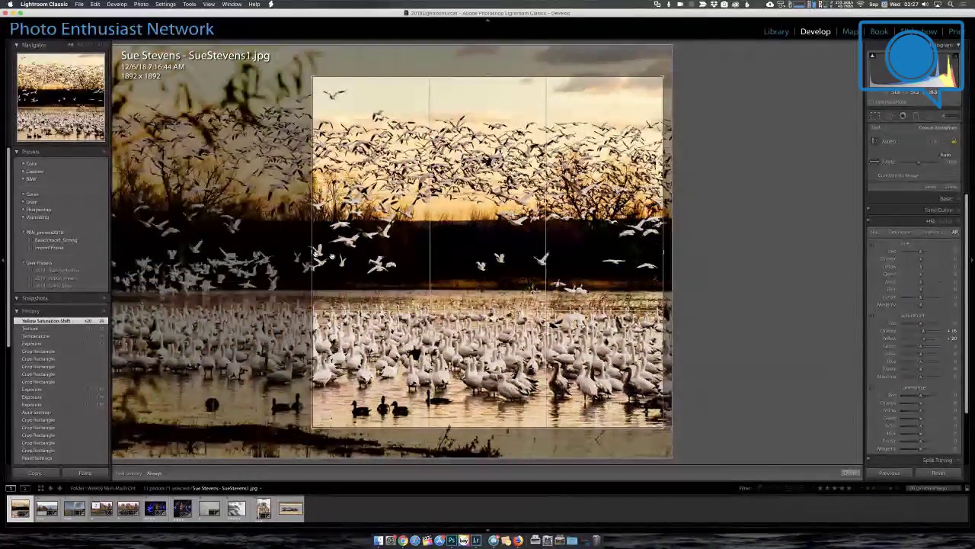
left_click_drag(311, 251, 309, 251)
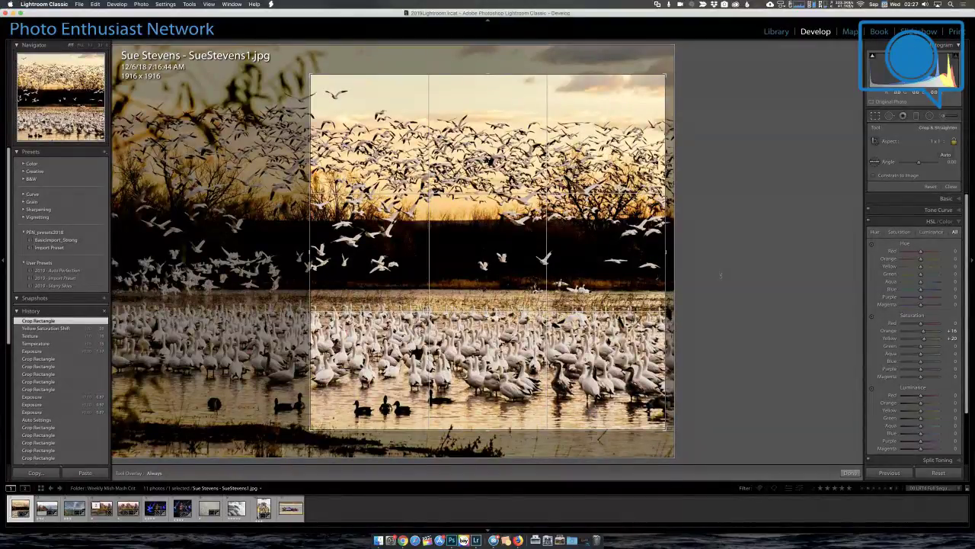
left_click_drag(667, 251, 720, 274)
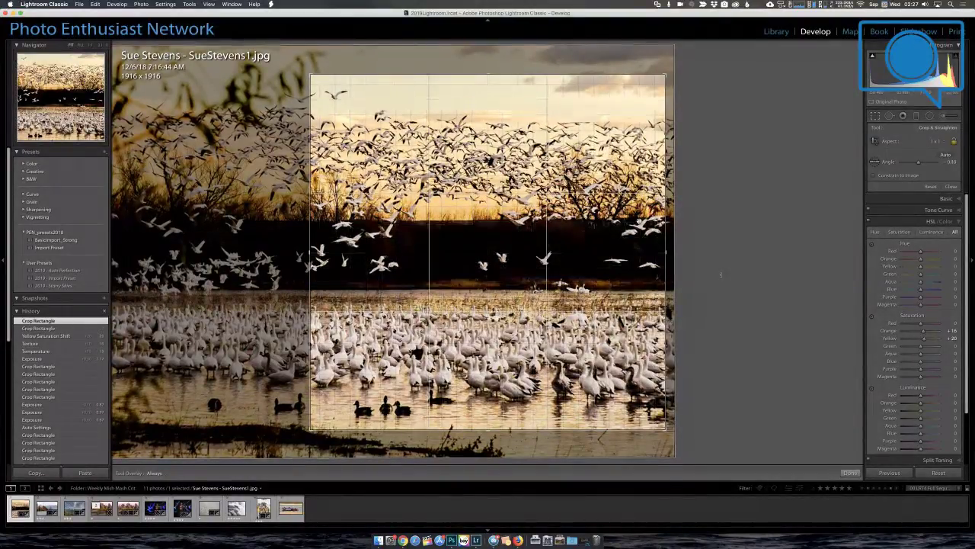
left_click_drag(720, 275, 720, 275)
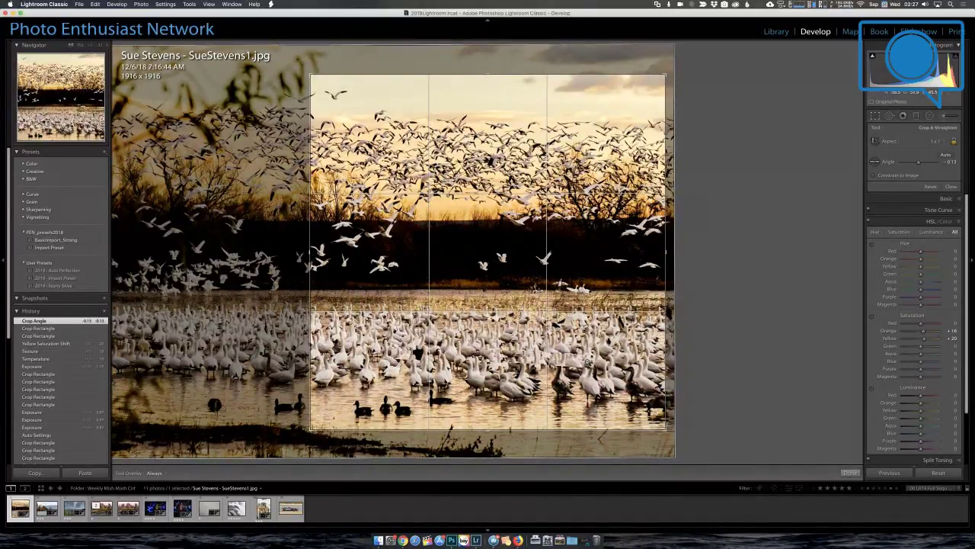
key("Return")
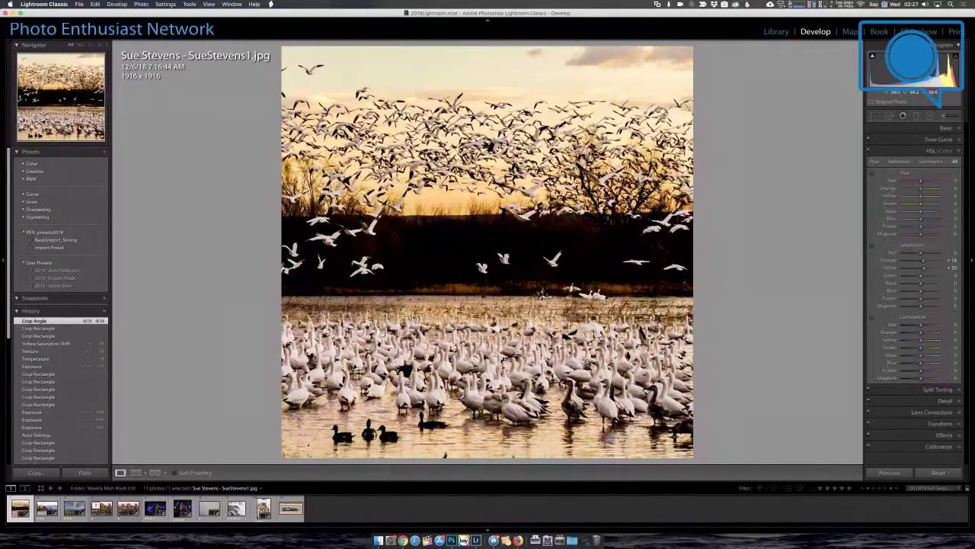
Open the second photo, showing the lone tree in the lake, and straighten its horizon to a crop angle of 1.37
left_click(944, 127)
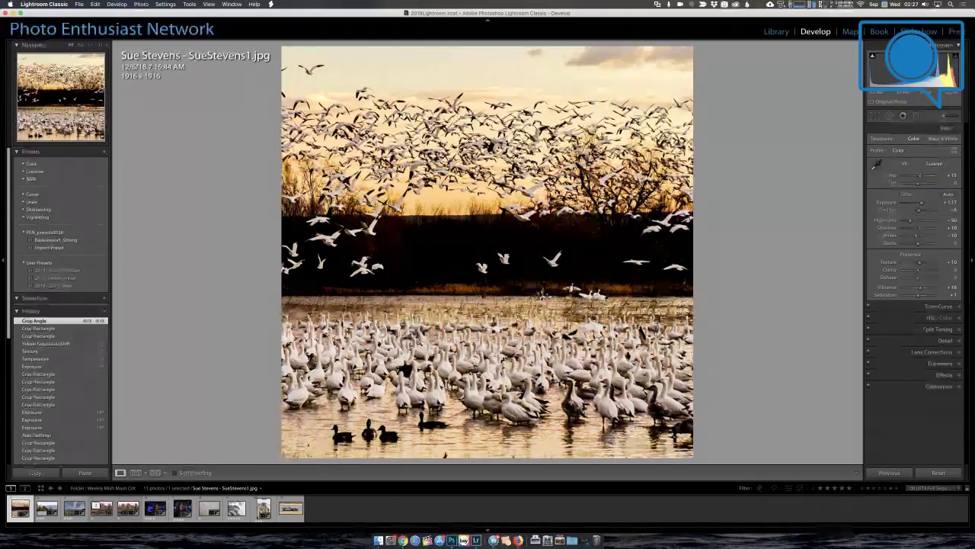
left_click(47, 511)
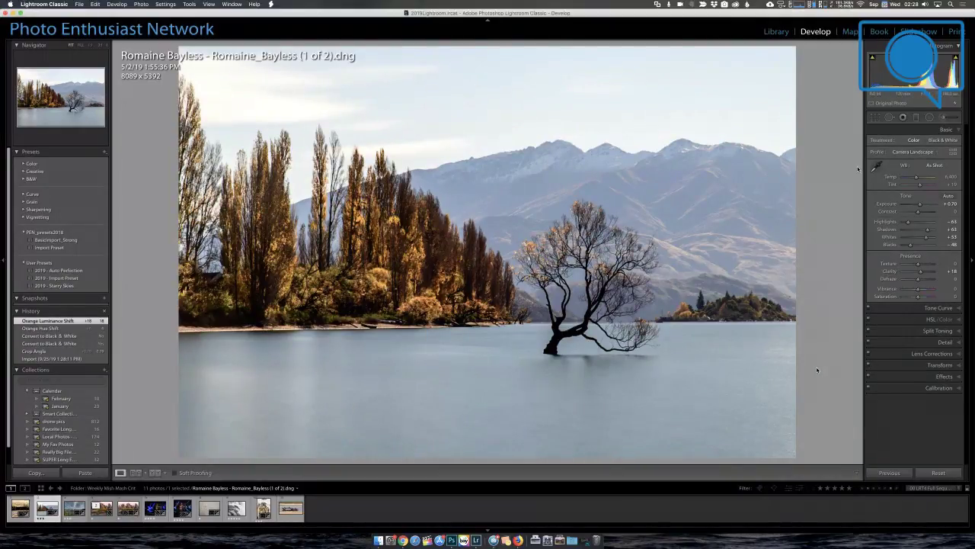
left_click(874, 119)
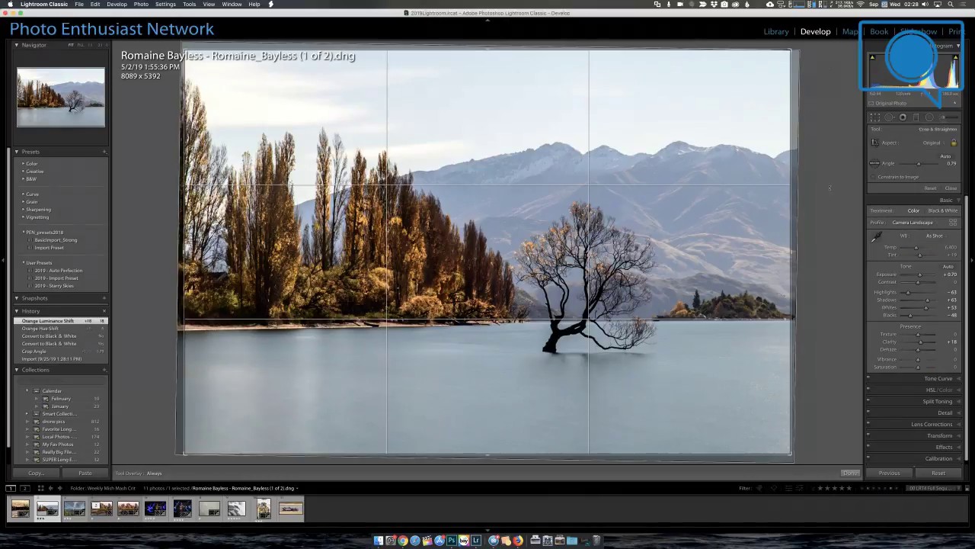
left_click_drag(829, 188, 830, 190)
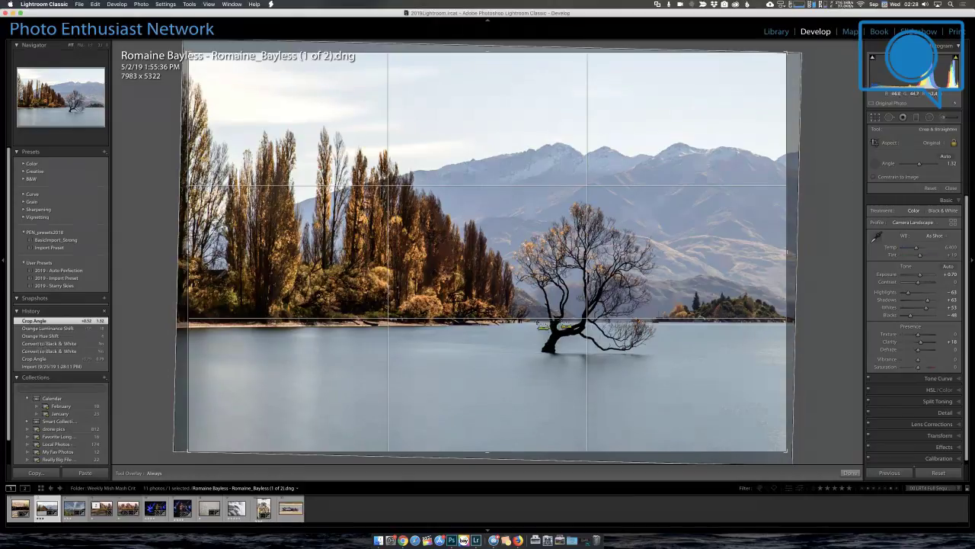
left_click_drag(529, 321, 814, 321)
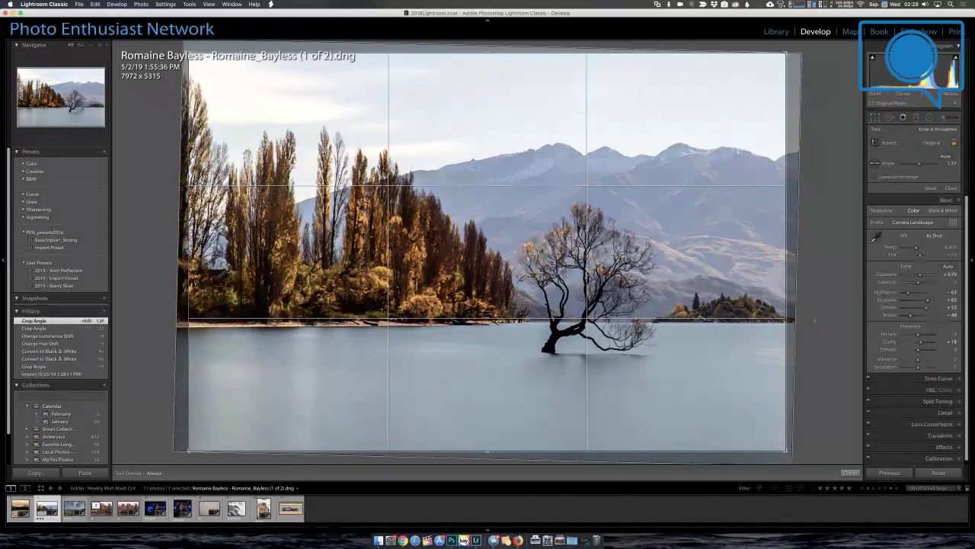
key("Return")
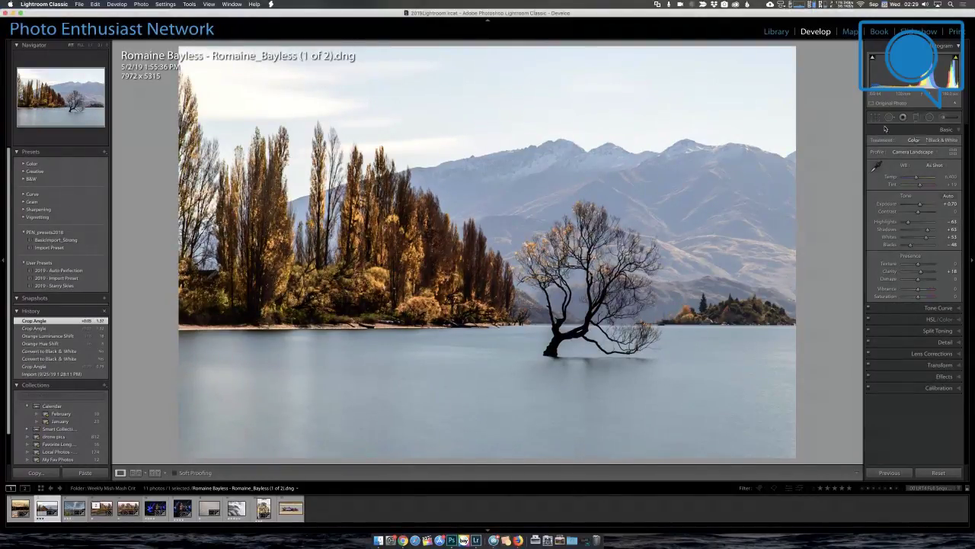
Add a graduated filter over the sky and mountains, clear its previous settings, and set temperature to 21 and dehaze to 15
key("m")
left_click_drag(716, 135, 707, 232)
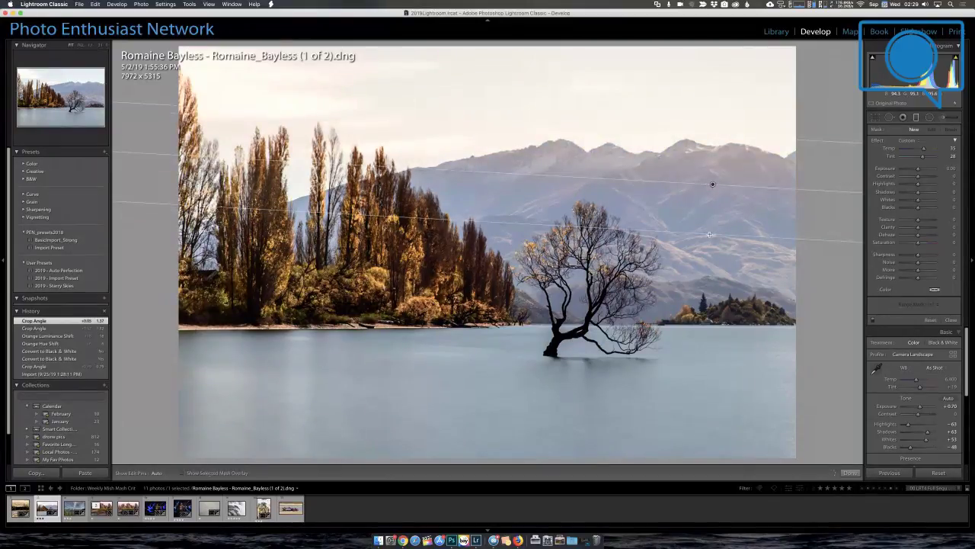
double_click(878, 140)
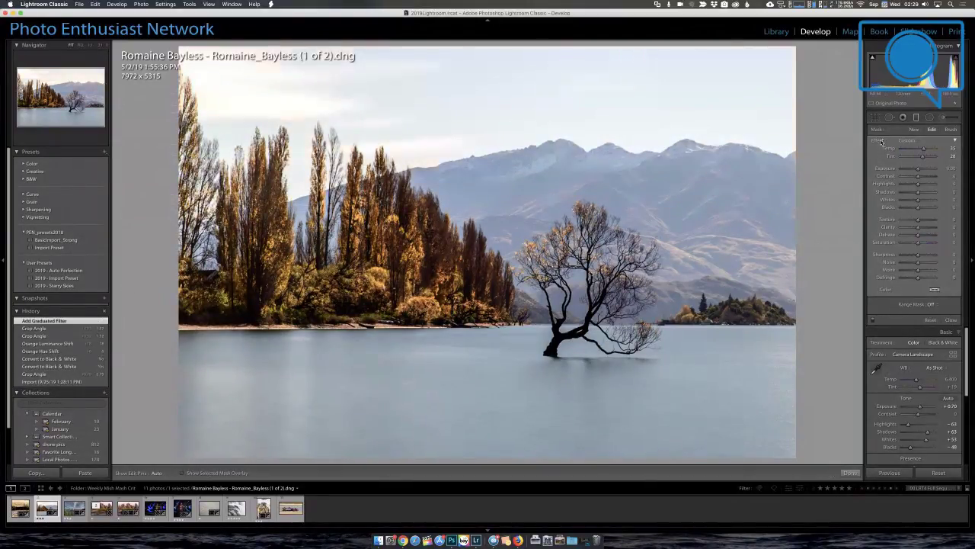
left_click_drag(918, 236, 920, 236)
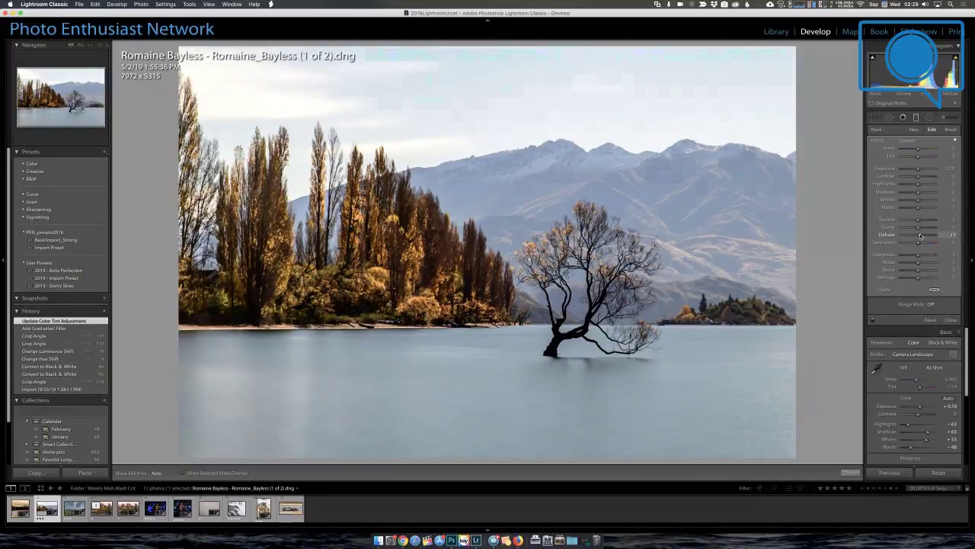
left_click_drag(915, 158, 922, 151)
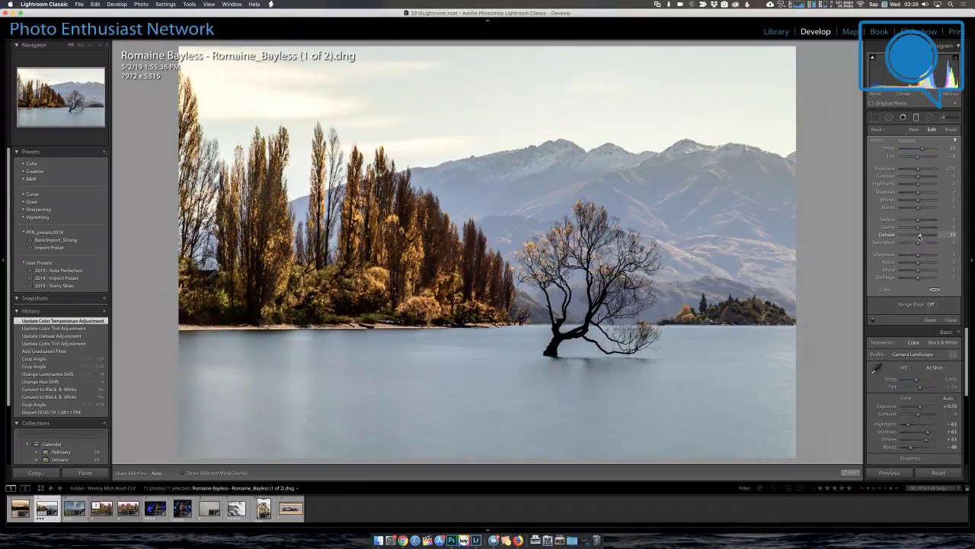
mouse_move(919, 237)
left_mouse_down()
mouse_move(928, 237)
mouse_move(919, 237)
left_mouse_up()
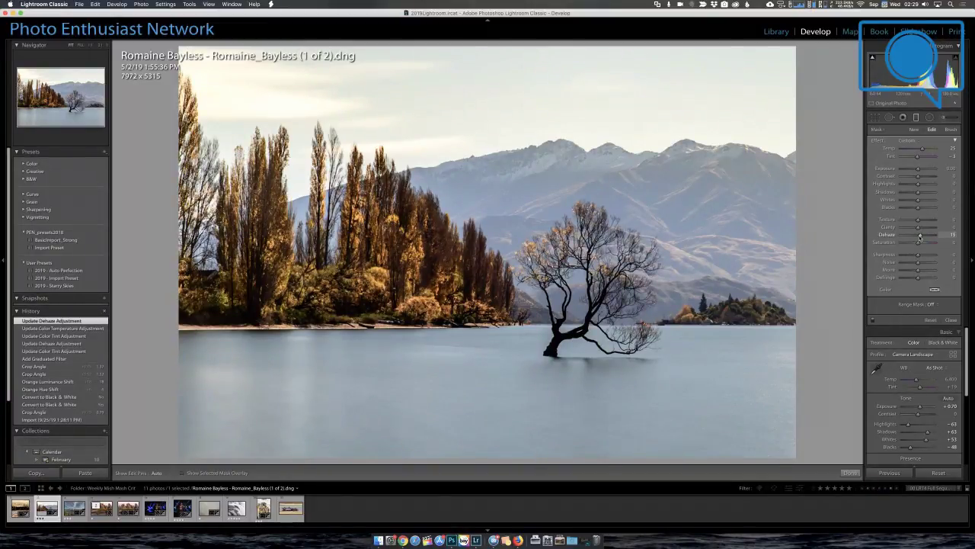
key("m")
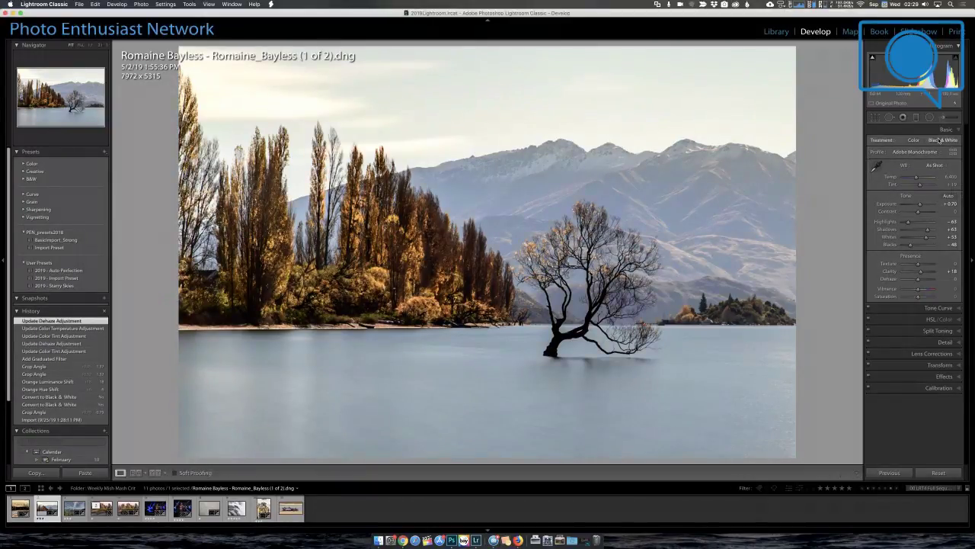
Preview the lake photo in black and white, return it to color, and inspect the lone tree and shoreline up close
left_click(942, 141)
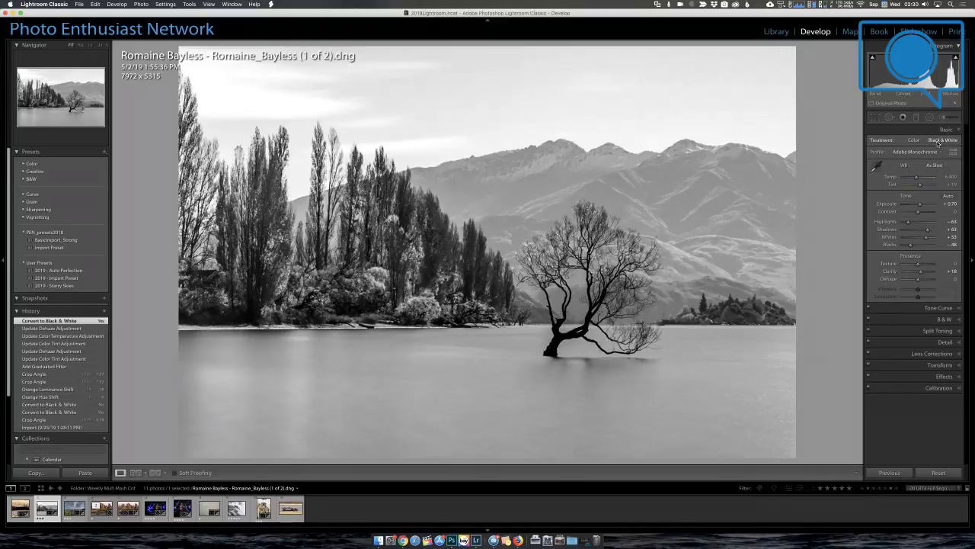
left_click(914, 140)
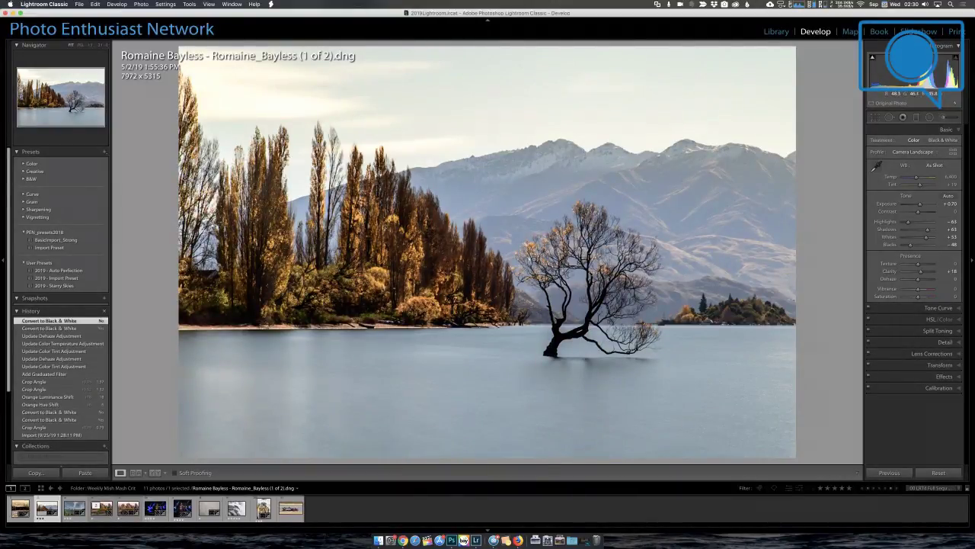
left_click(531, 257)
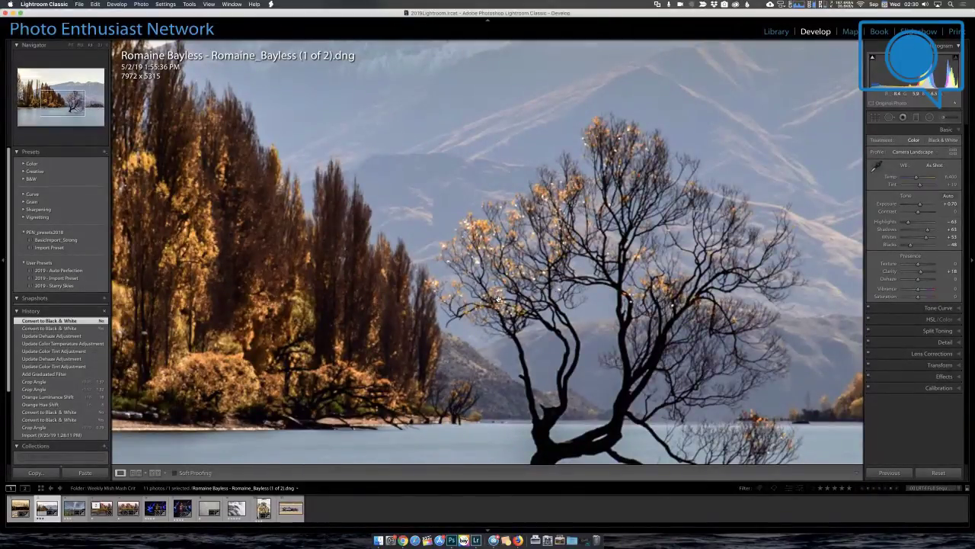
left_click_drag(498, 300, 563, 316)
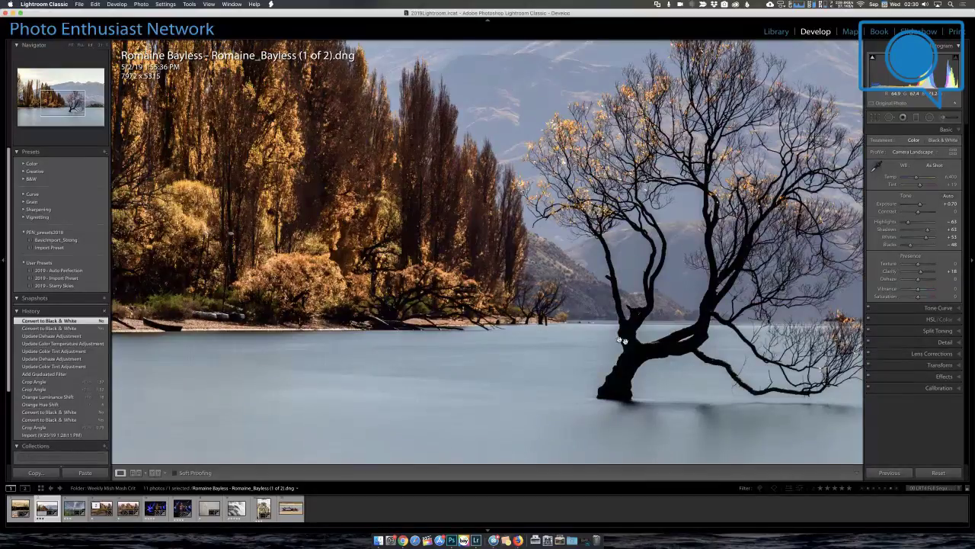
left_click_drag(612, 326, 656, 414)
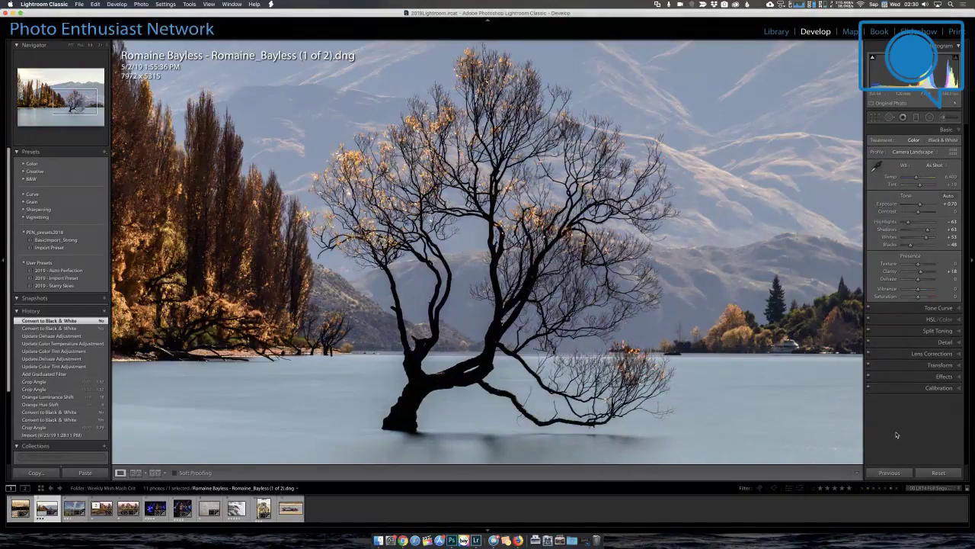
left_click(466, 297)
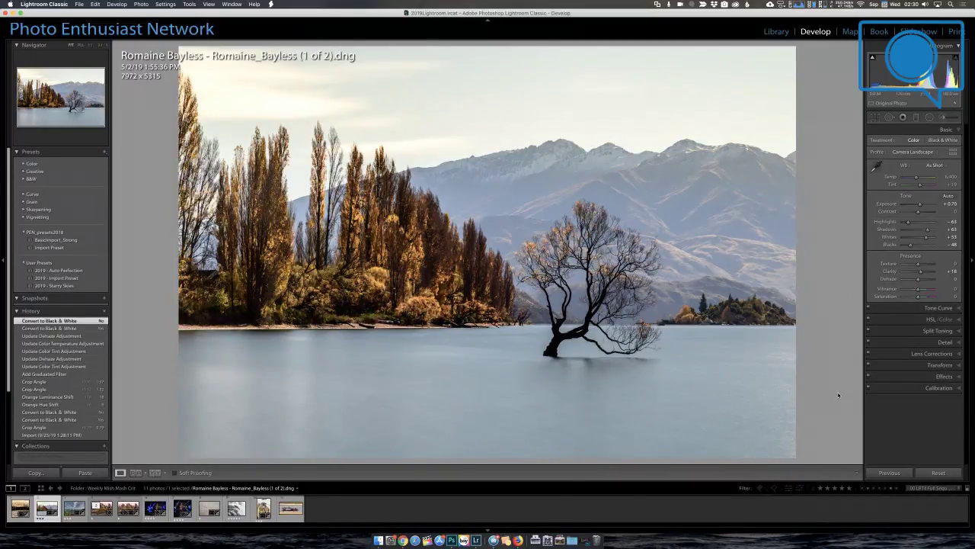
Set the photo's texture to +23 and blacks to -2, checking the shadow detail in the tree trunk
left_click_drag(921, 265, 923, 265)
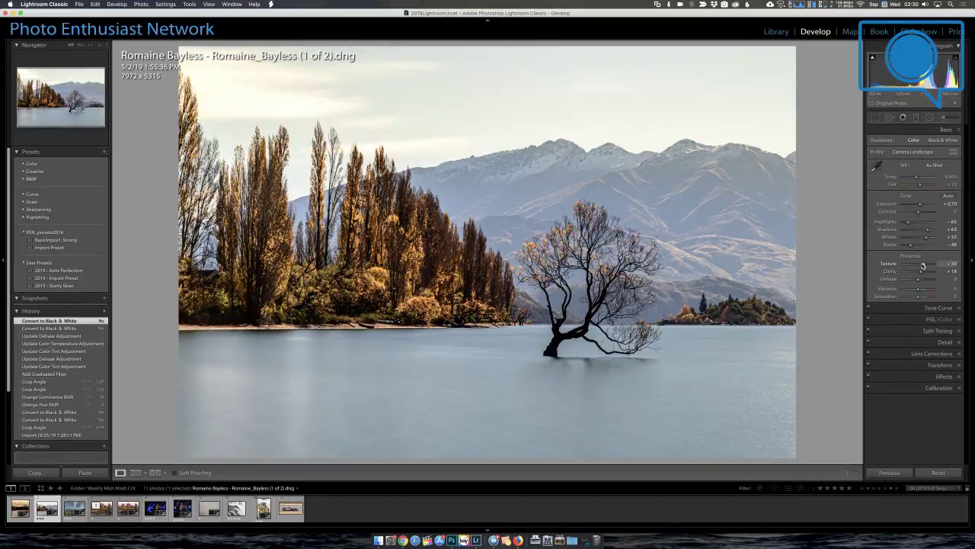
left_click_drag(923, 265, 921, 266)
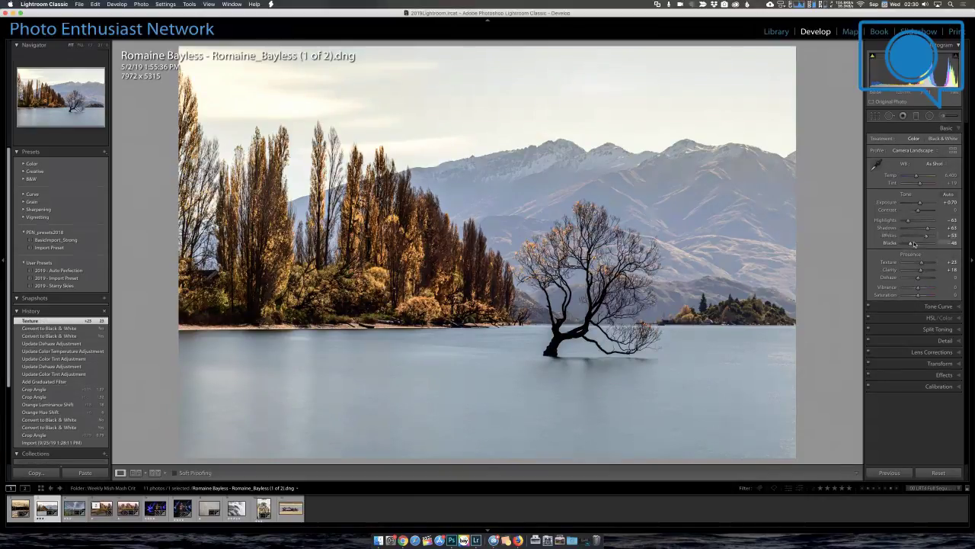
left_click_drag(911, 244, 915, 243)
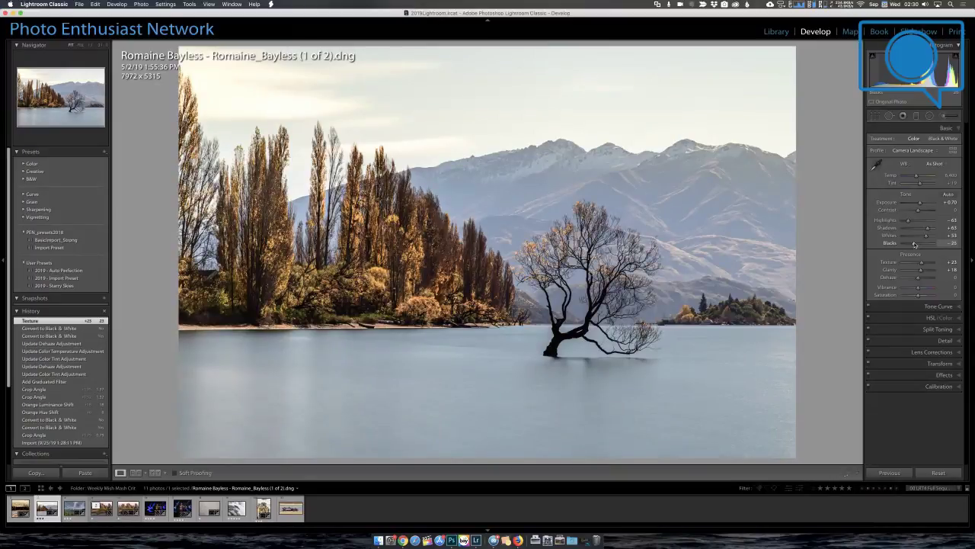
left_click_drag(914, 244, 919, 245)
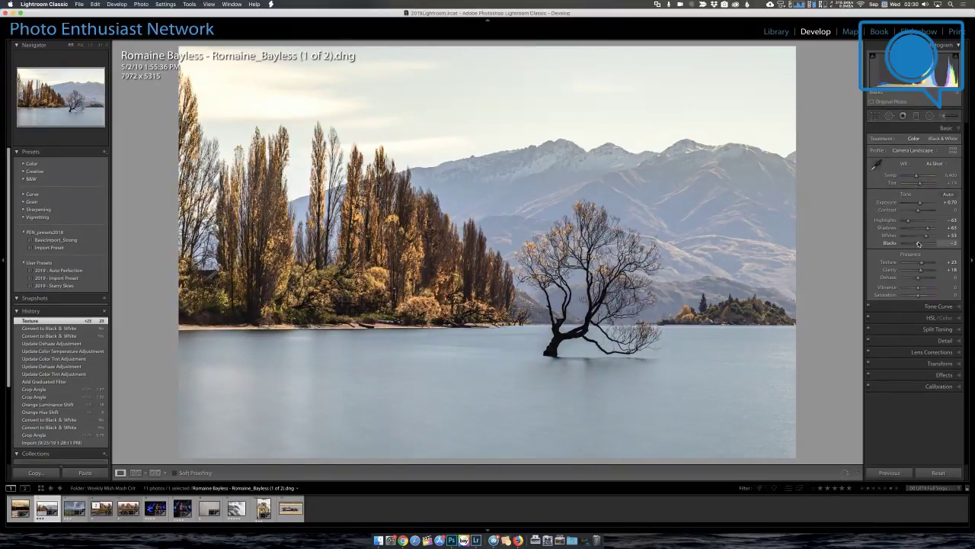
left_click(550, 350)
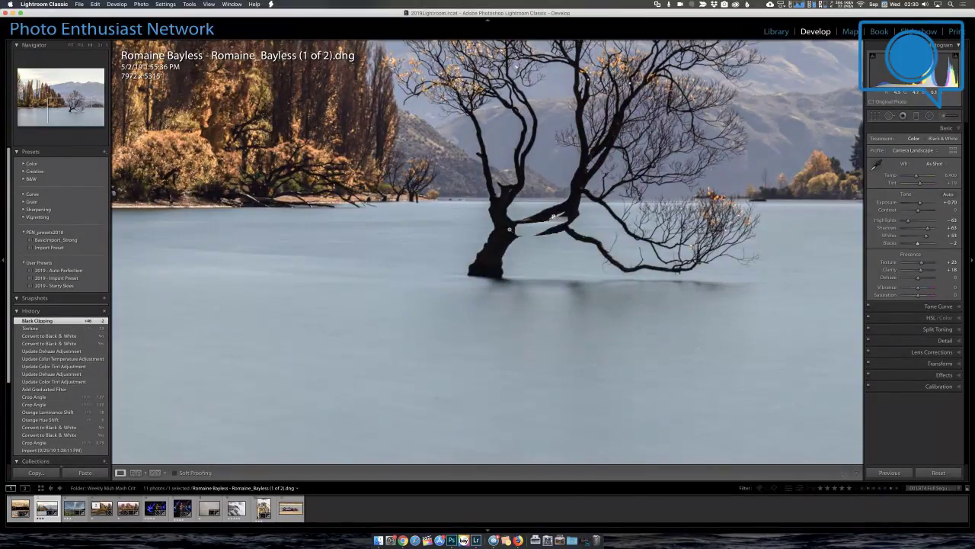
left_click(514, 251)
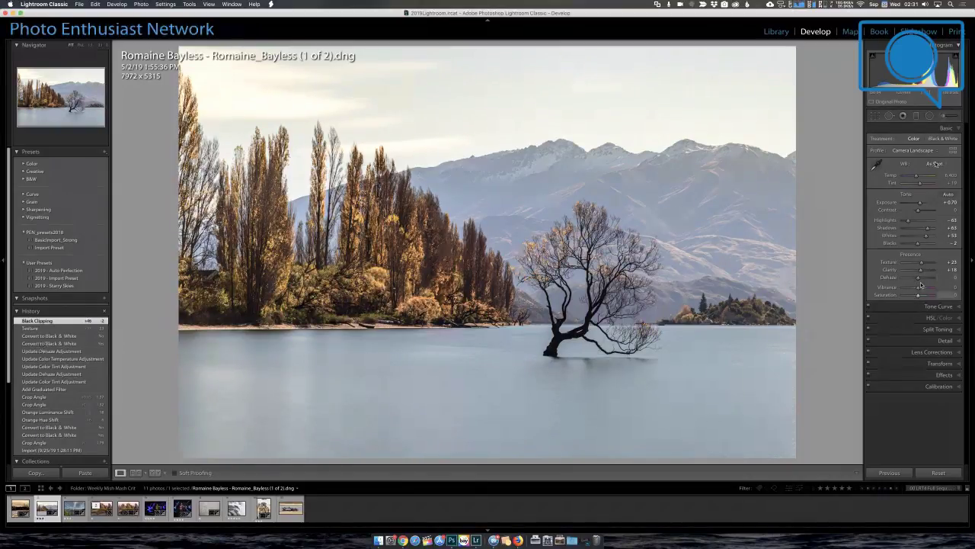
Start an adjustment brush edit at the tree's base with exposure 0.14, shadows 72 and brush flow 96
left_click(947, 117)
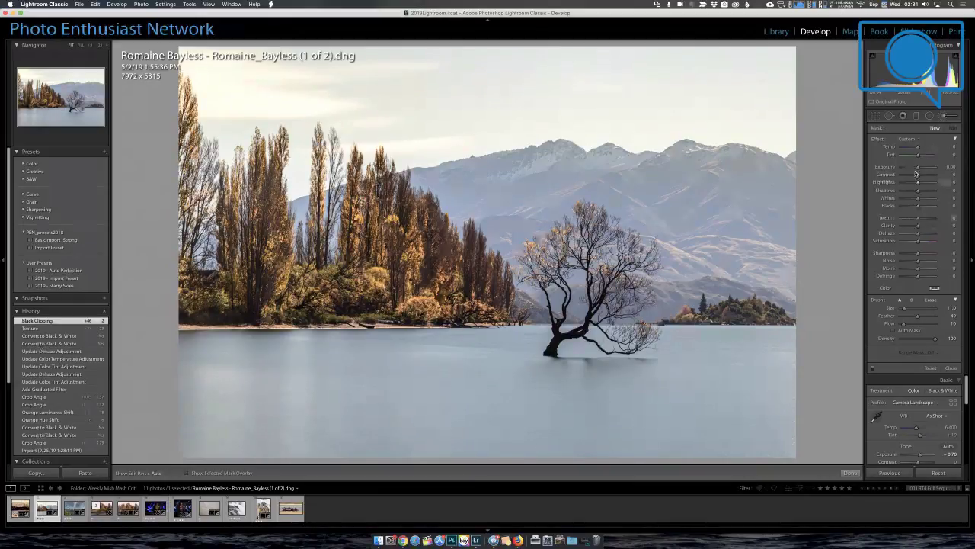
left_click_drag(916, 167, 922, 194)
key("h")
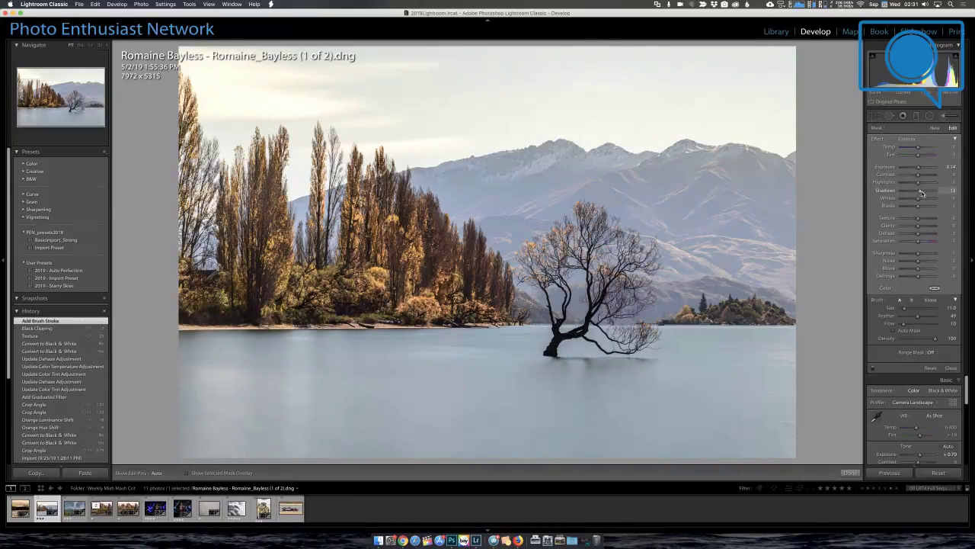
left_click_drag(926, 193, 935, 193)
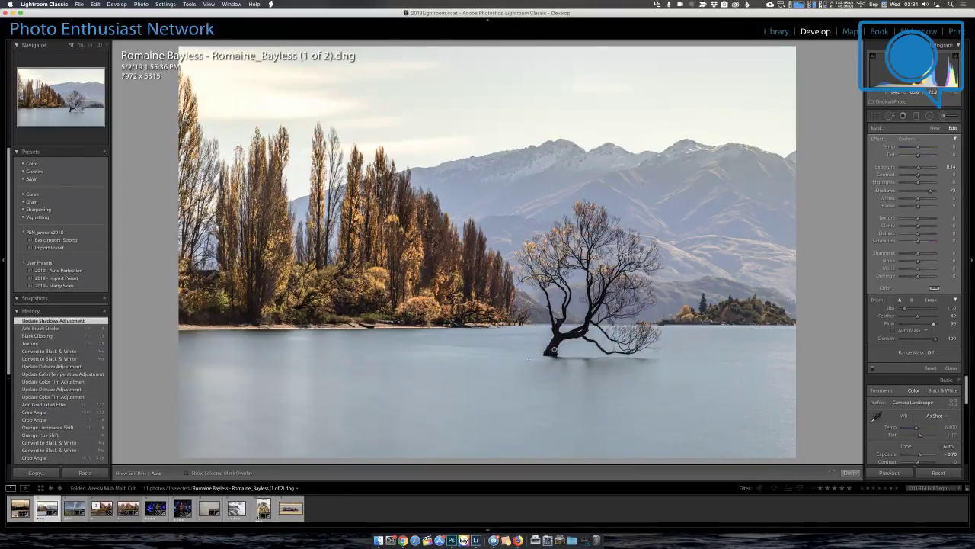
left_click_drag(553, 349, 550, 350)
key("h")
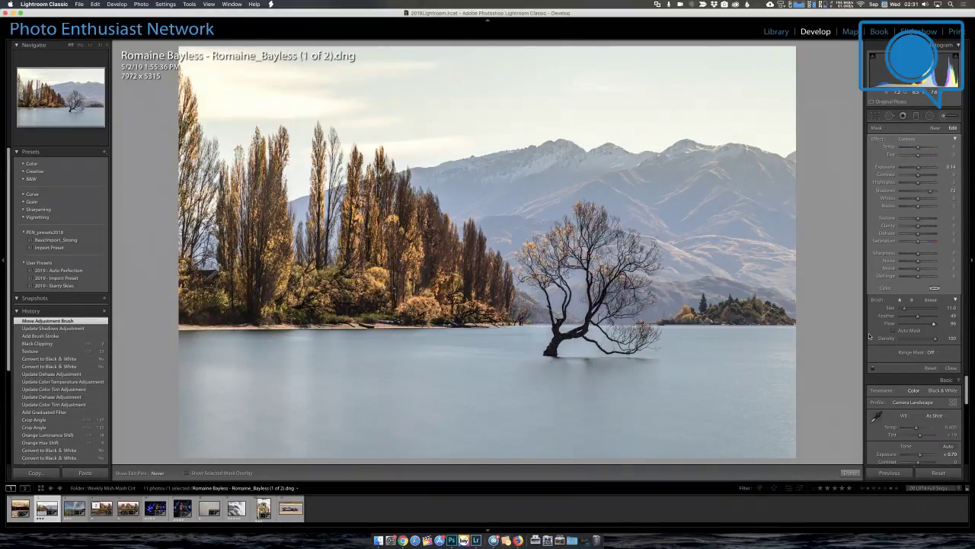
Brush the lightening adjustment over the tree's trunk and lower branches using Auto Mask, checking coverage with the mask overlay
key("h")
left_click_drag(579, 335, 551, 350)
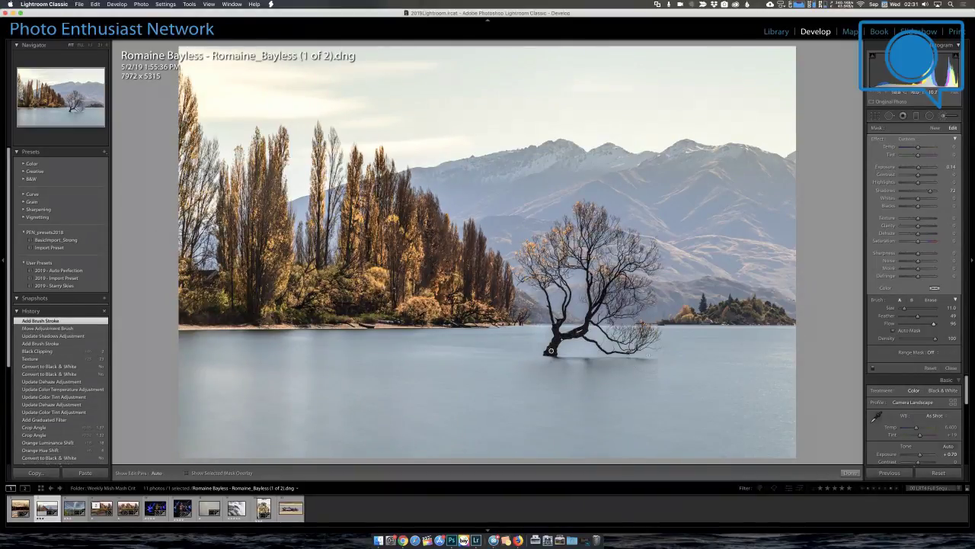
left_click(551, 351)
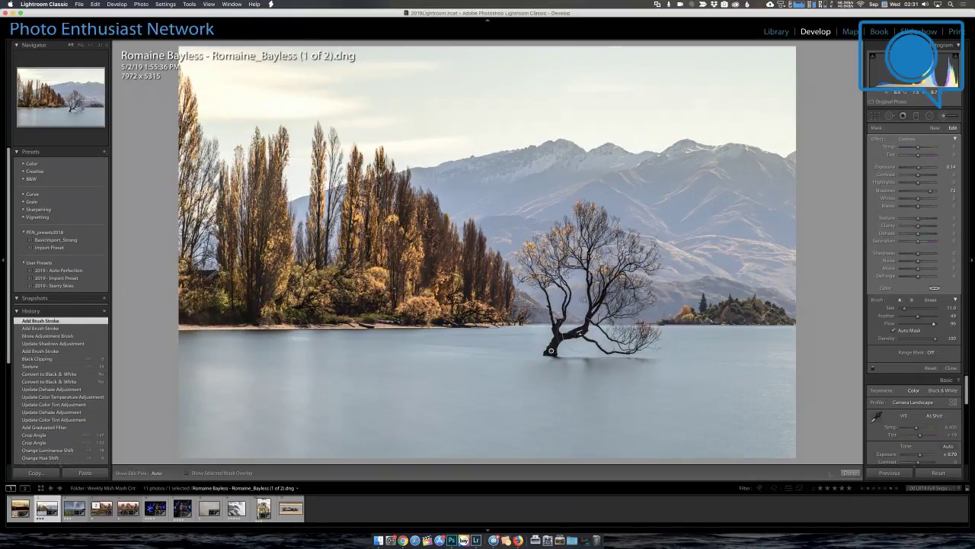
left_click(551, 351)
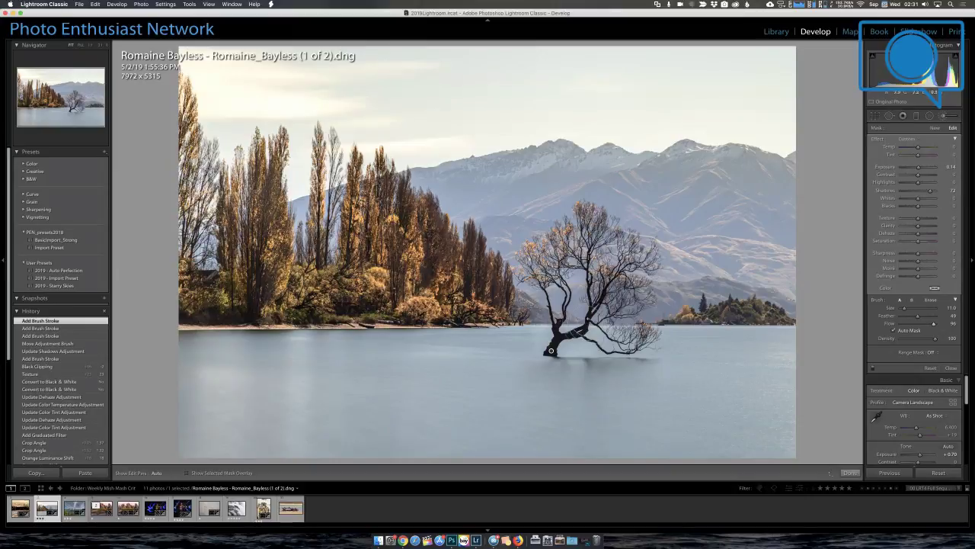
left_click(551, 350)
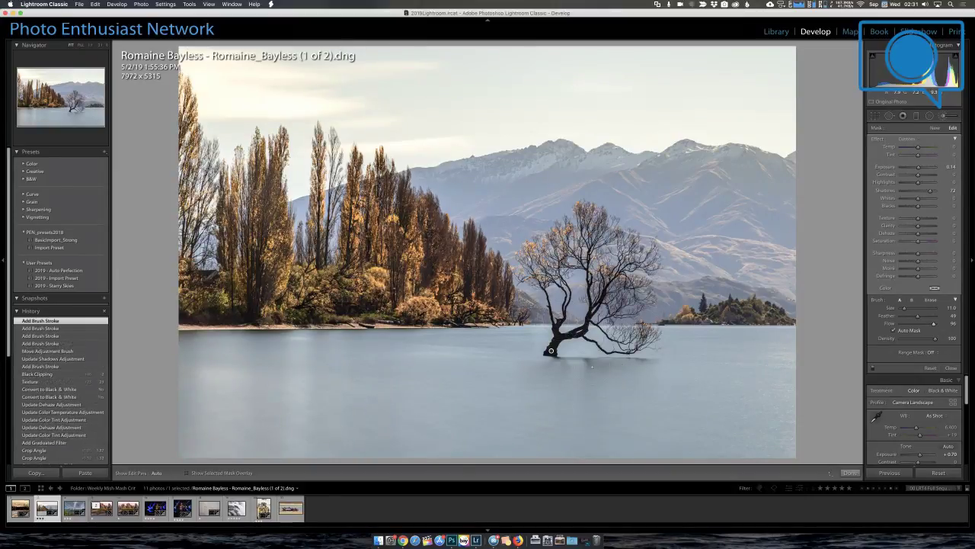
left_click(551, 350)
left_click(551, 350)
key("o")
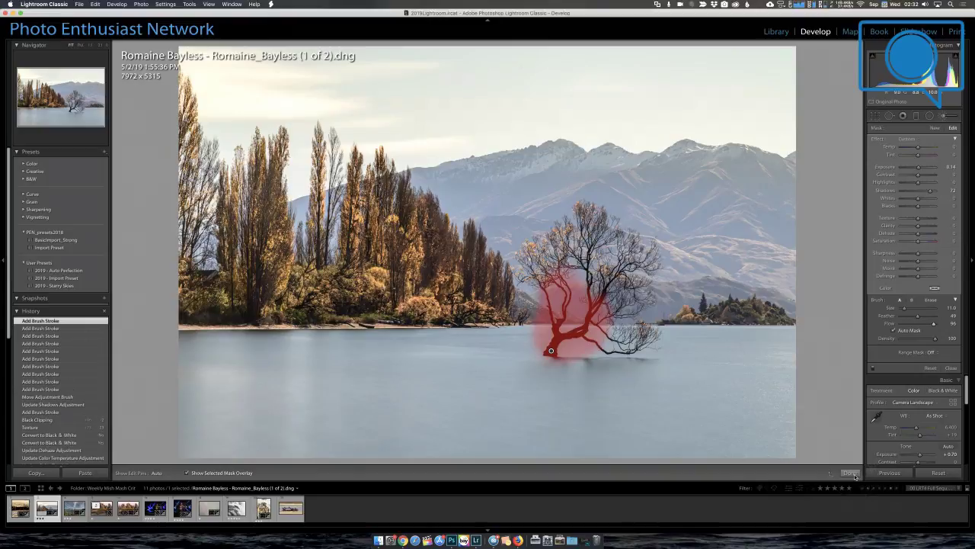
left_click(853, 474)
left_click(551, 351)
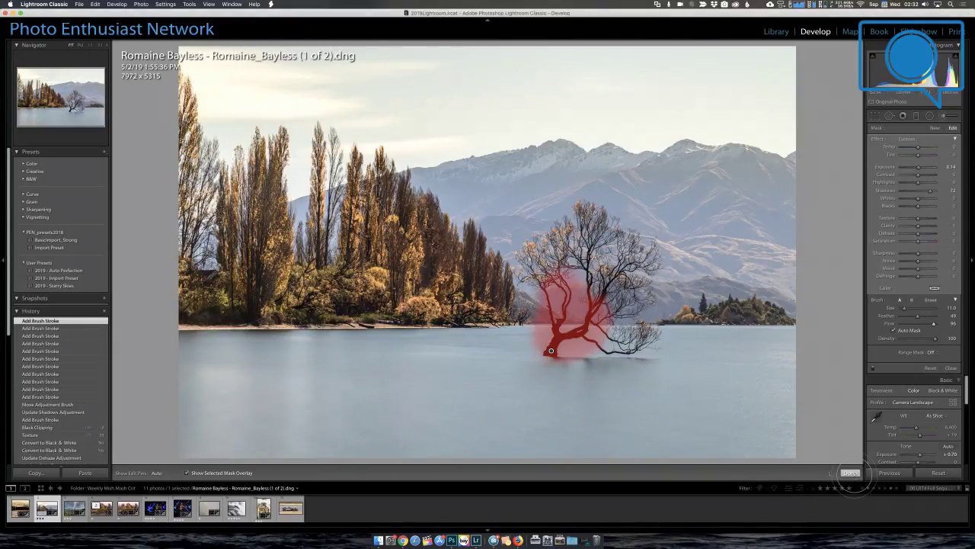
left_click(850, 473)
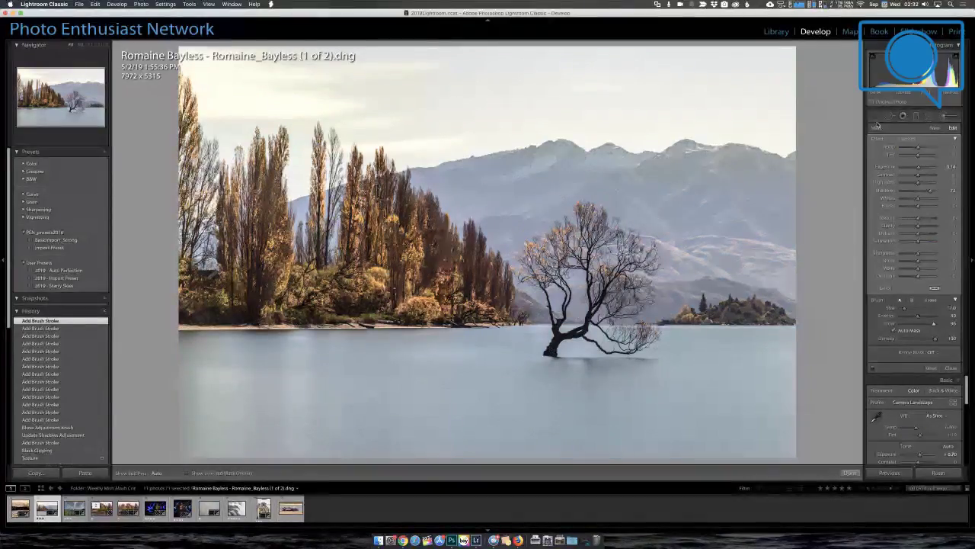
Crop in the lake photo's left side with the aspect ratio unlocked, to about 6341 x 5315, and check the framing
left_click(875, 116)
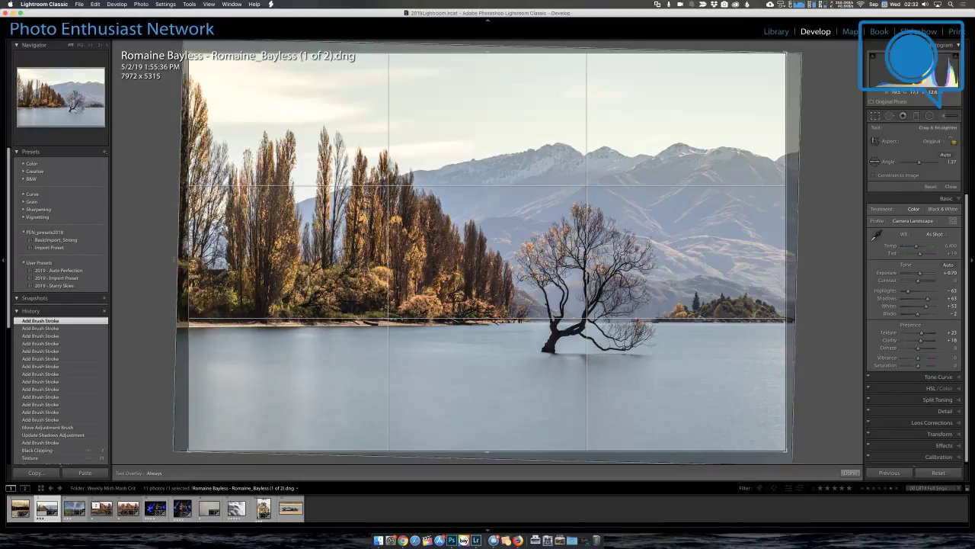
left_click(188, 252)
left_click_drag(188, 252, 245, 252)
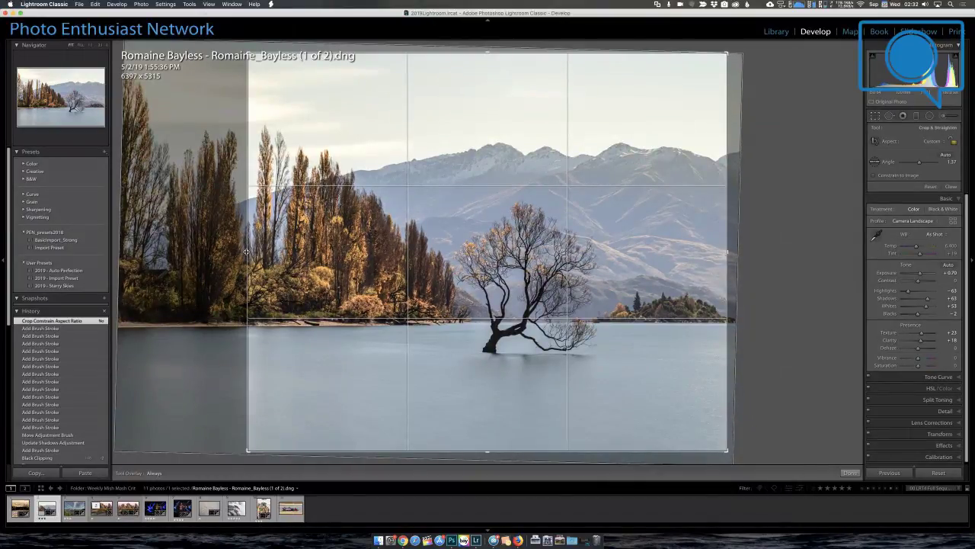
key("Return")
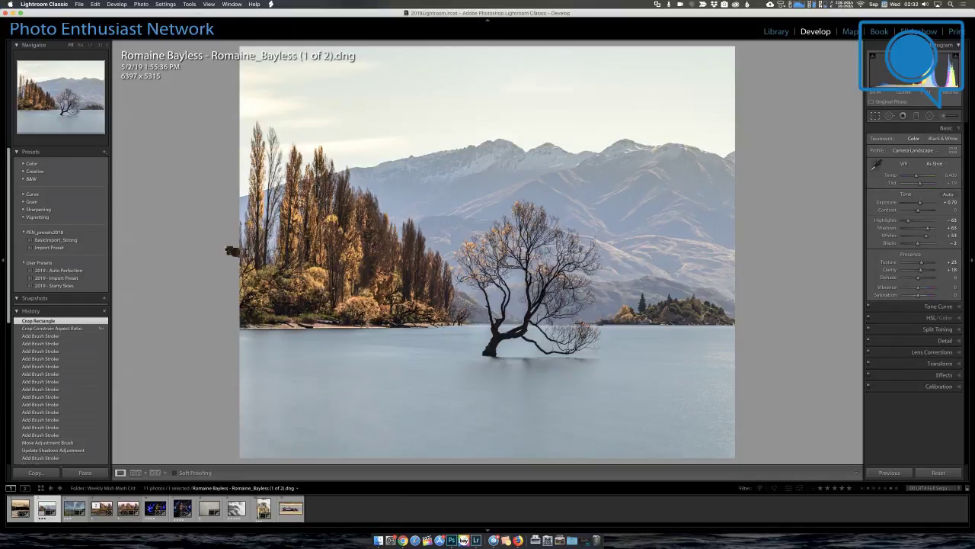
key("r")
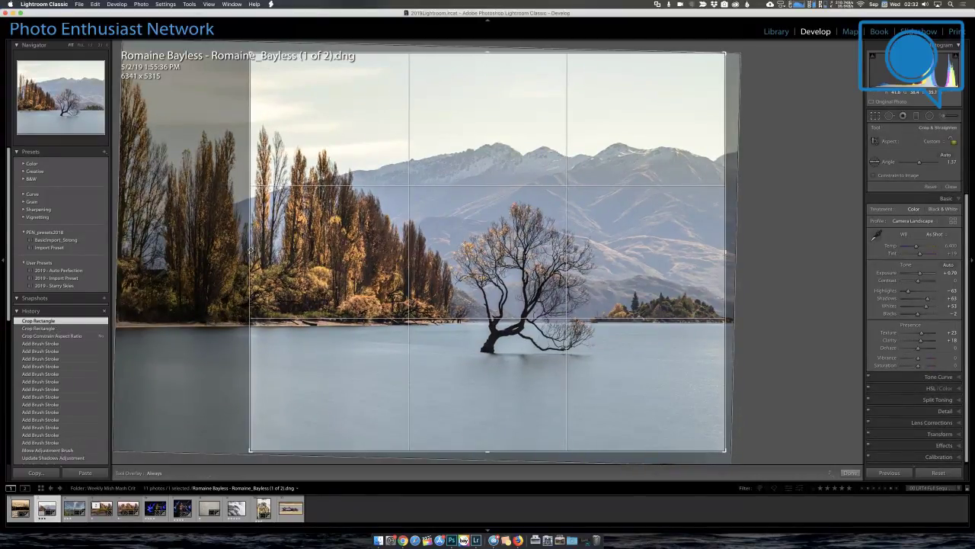
key("r")
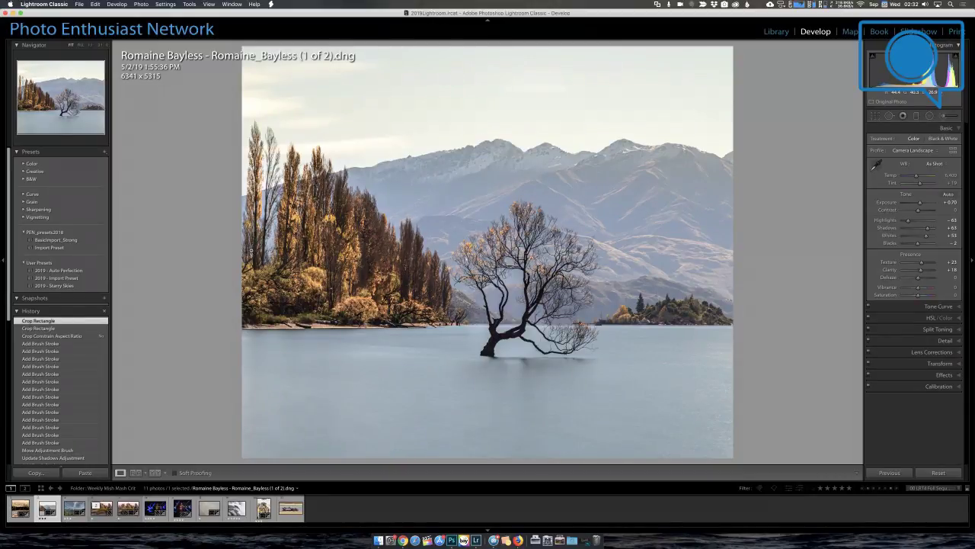
Trim the sky off the top of the lake photo's crop, to about 6341 x 4647
key("r")
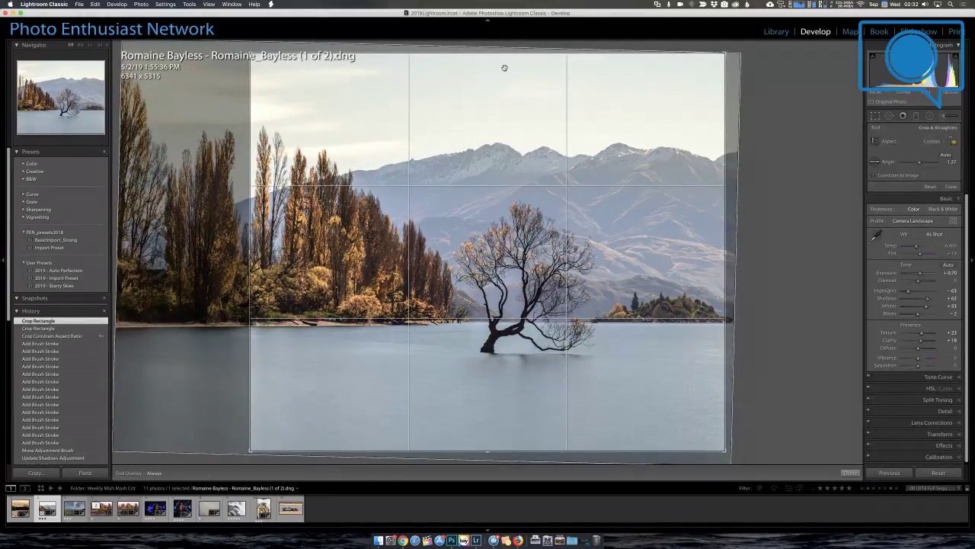
left_click_drag(485, 53, 485, 81)
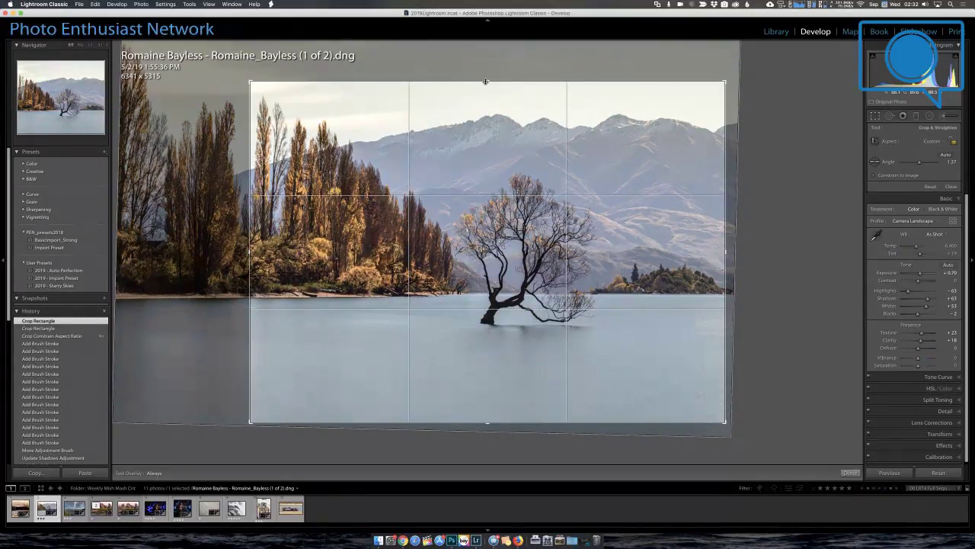
left_click_drag(485, 82, 485, 80)
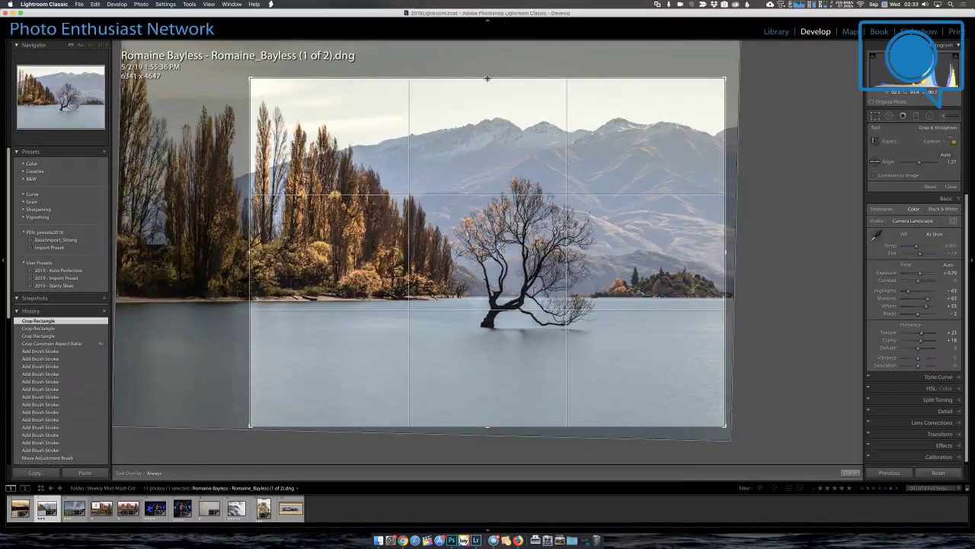
key("Return")
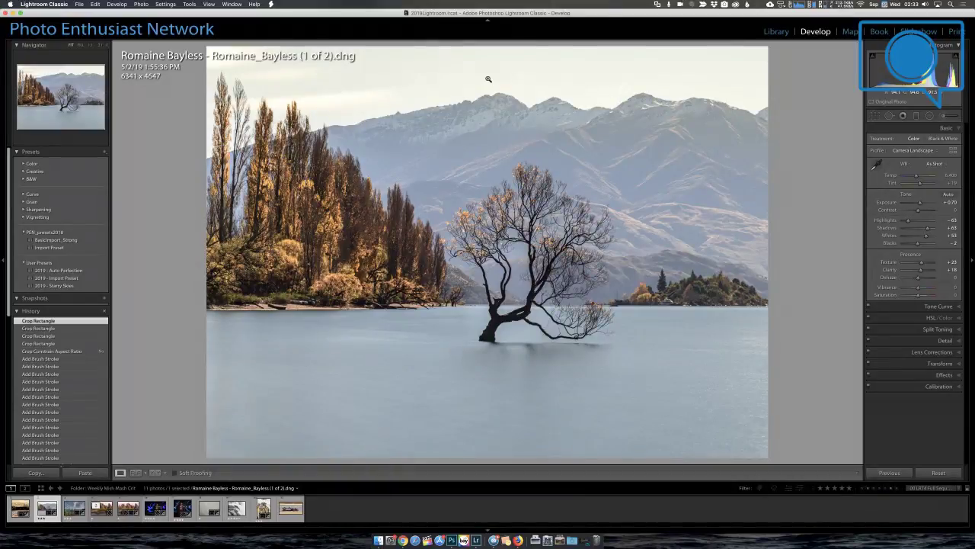
Widen the crop on the lake photo's left side to include more poplars, to about 7472 x 4647, and check the result
key("r")
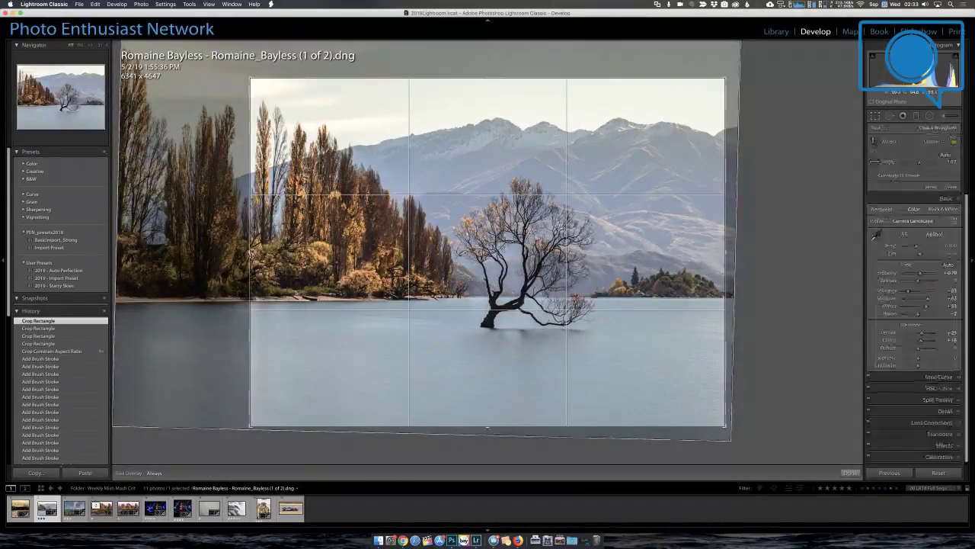
left_click_drag(250, 263, 207, 251)
key("Return")
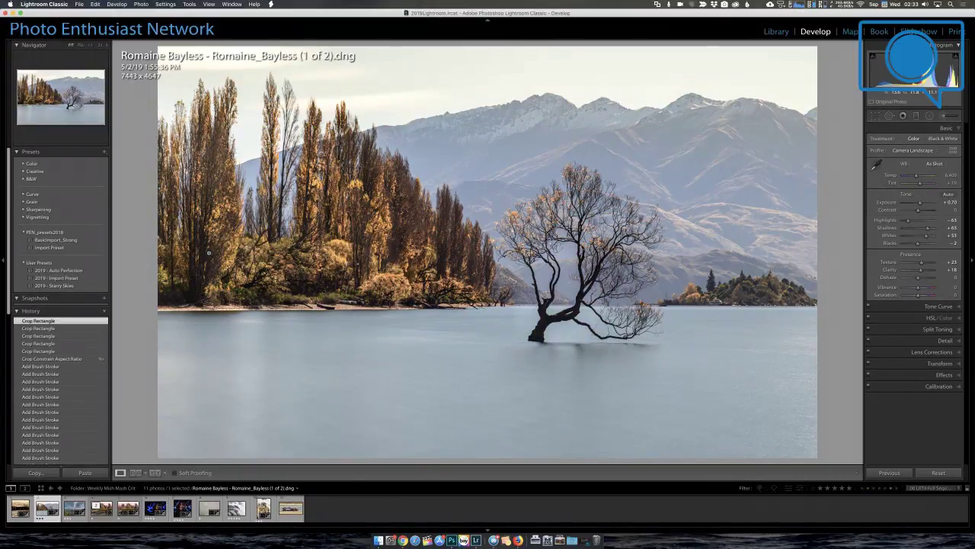
key("r")
left_click_drag(211, 254, 207, 252)
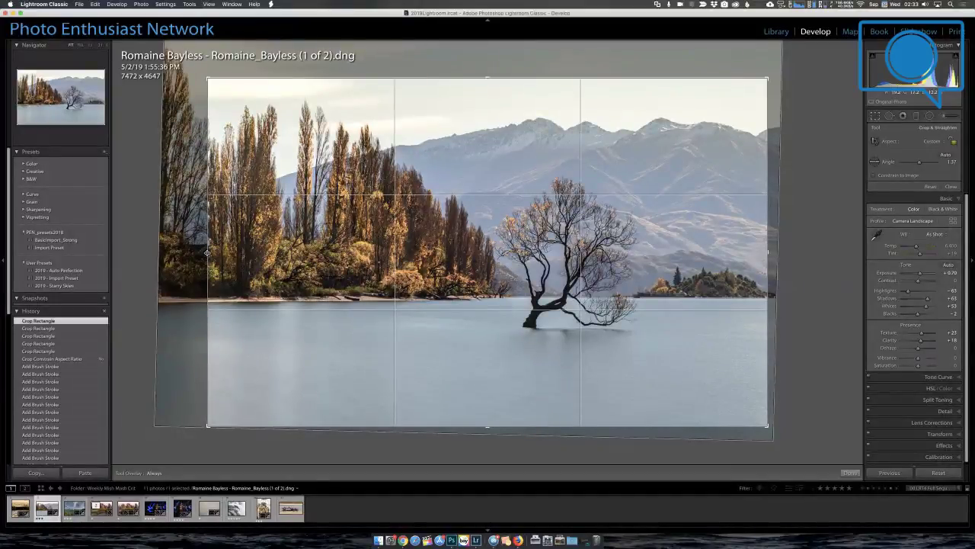
key("Return")
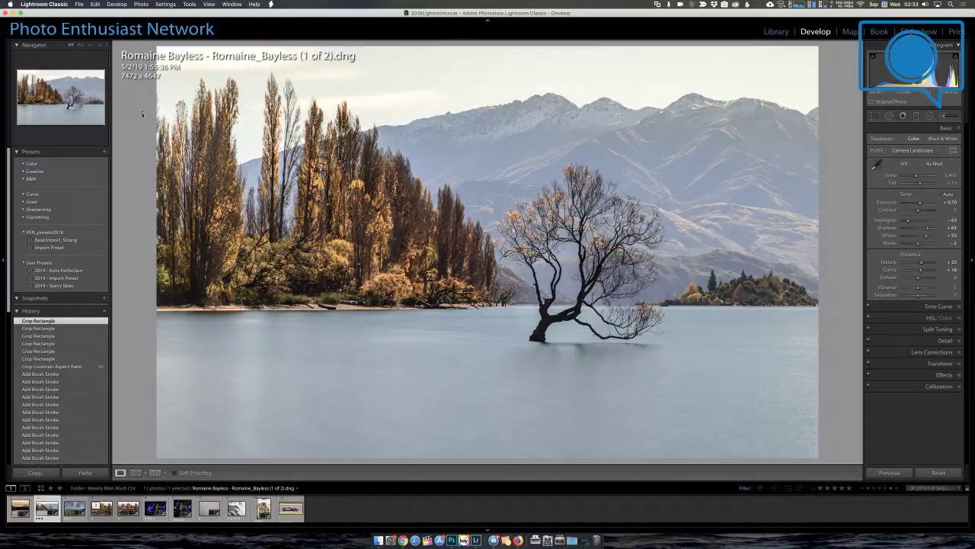
key("r")
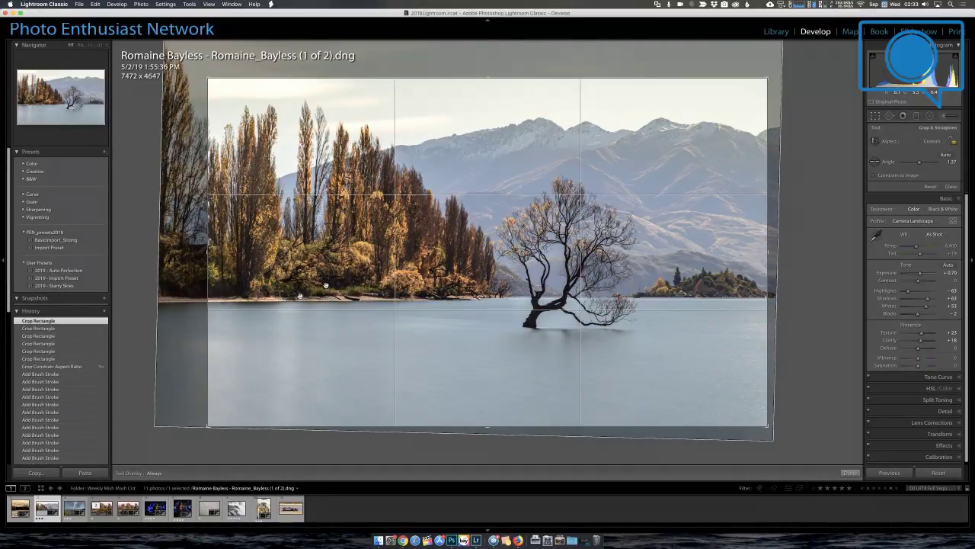
key("Return")
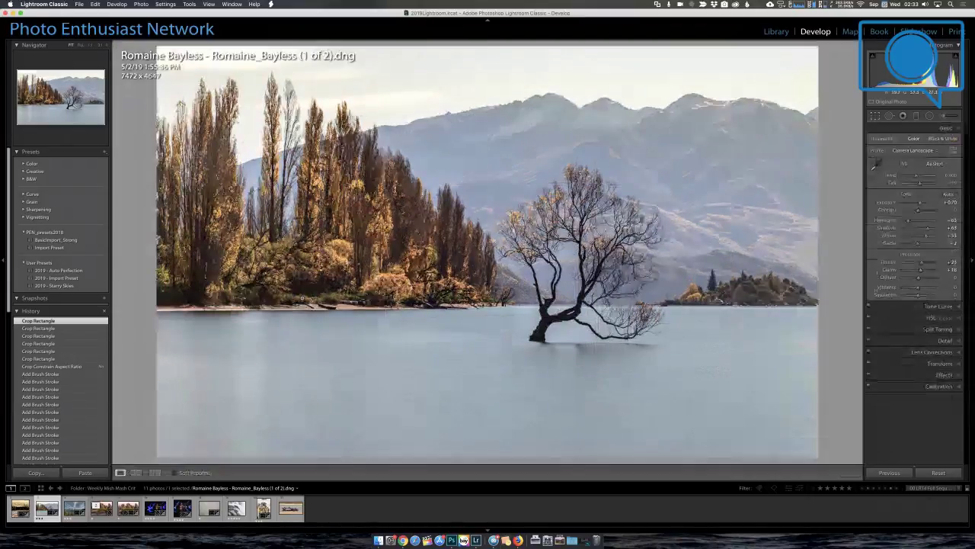
Open the next photo of the cloudy mountain lake and crop in its right side with the aspect ratio unlocked, to about 7125 x 4642
key("Right")
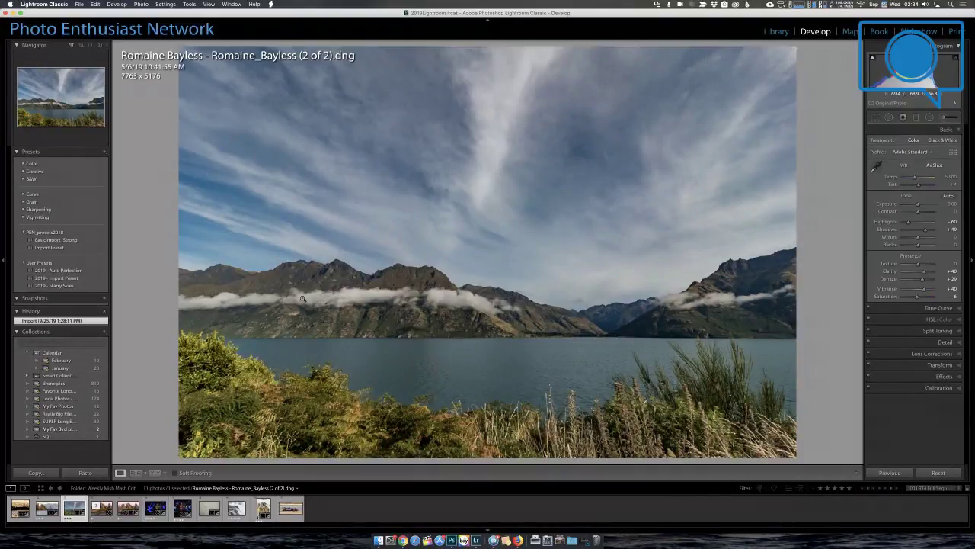
key("r")
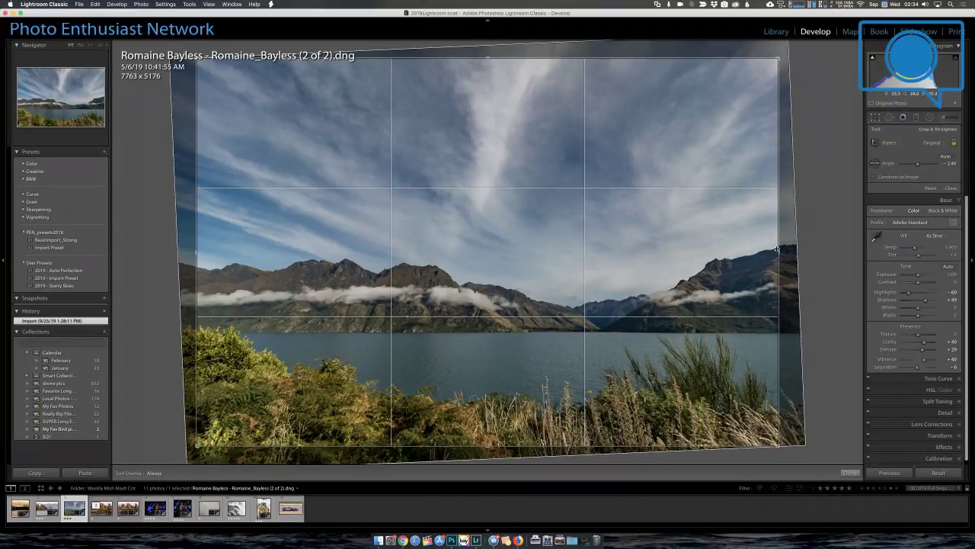
left_click_drag(776, 248, 747, 253)
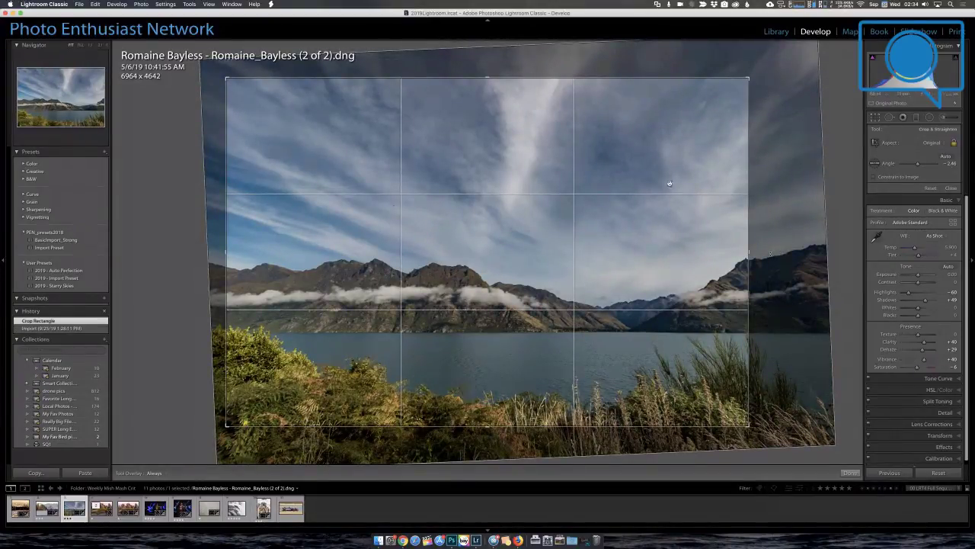
key("a")
key("Return")
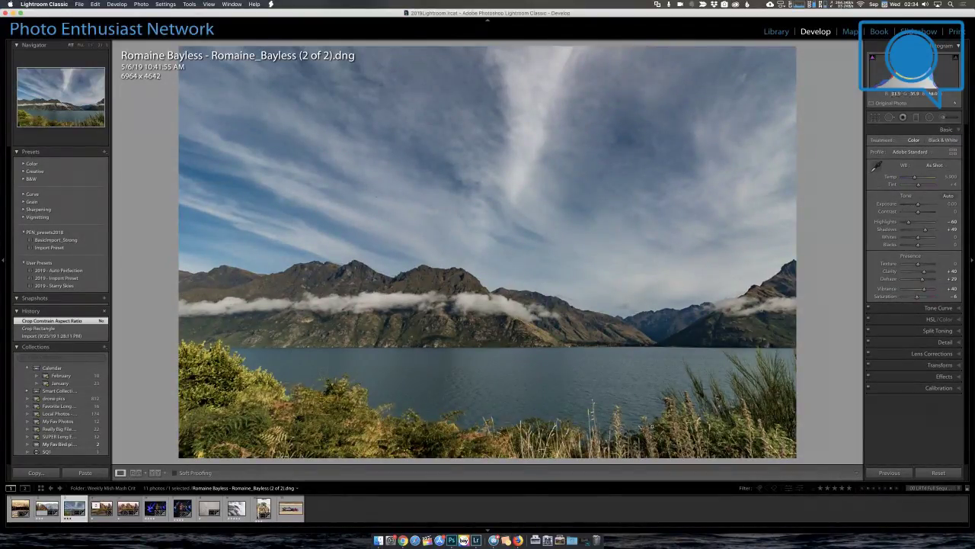
key("r")
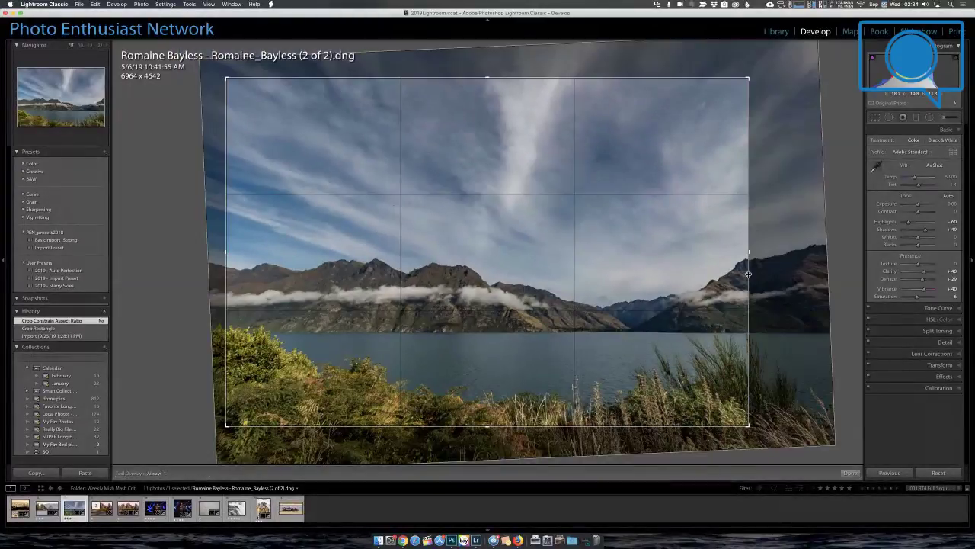
left_click_drag(747, 255, 755, 255)
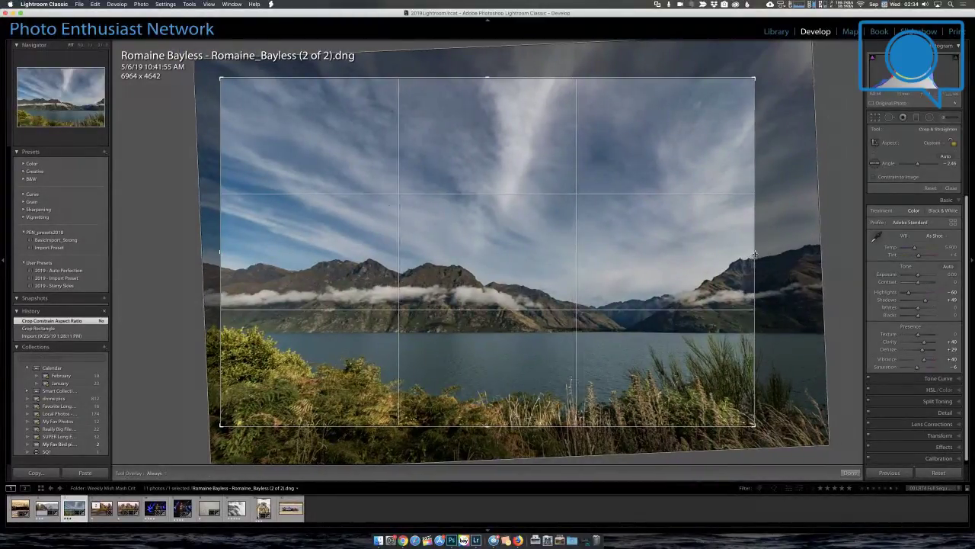
key("Return")
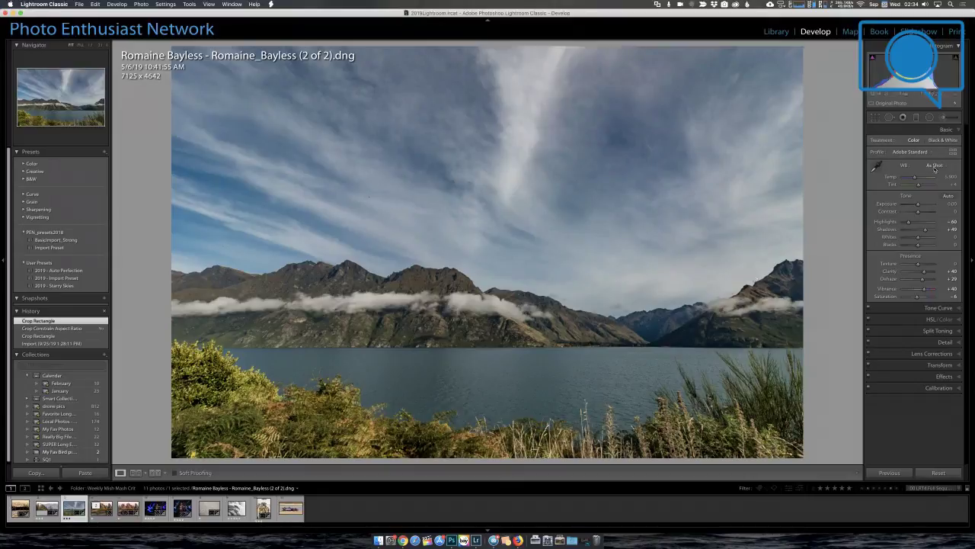
Convert the mountain lake photo to black and white and set its exposure to +0.30
left_click(943, 140)
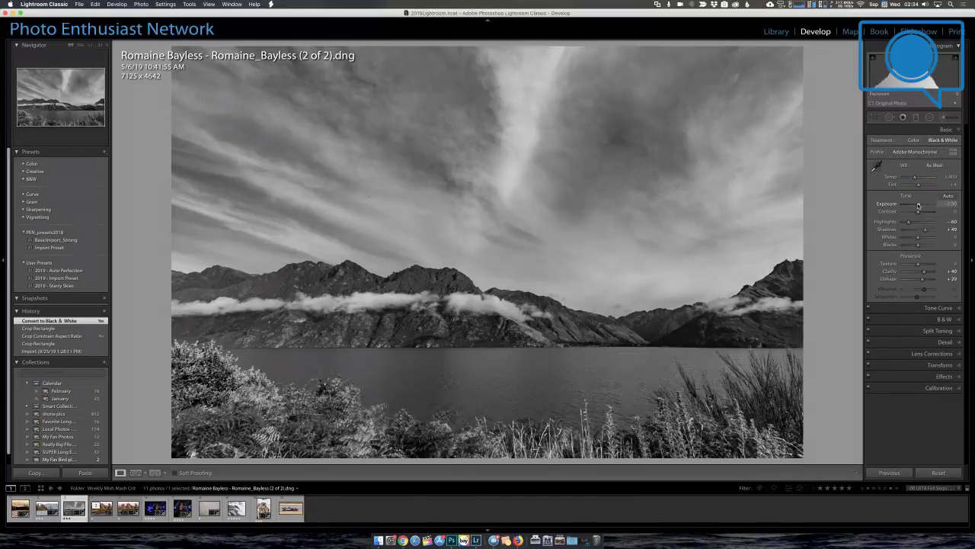
left_click_drag(918, 205, 918, 205)
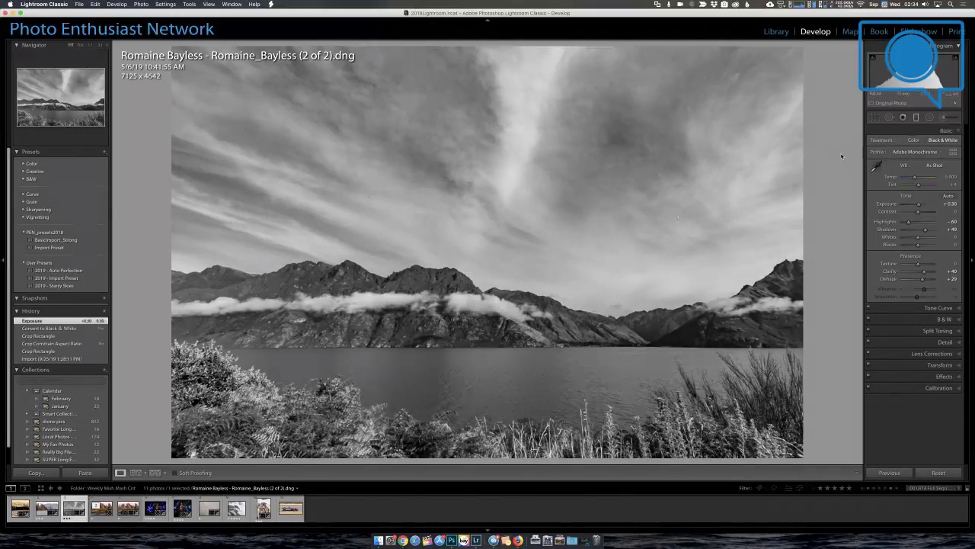
Add a graduated filter over the sky and mountains with dehaze 26, and move its center line down to the far shoreline
key("m")
left_click_drag(627, 270, 624, 332)
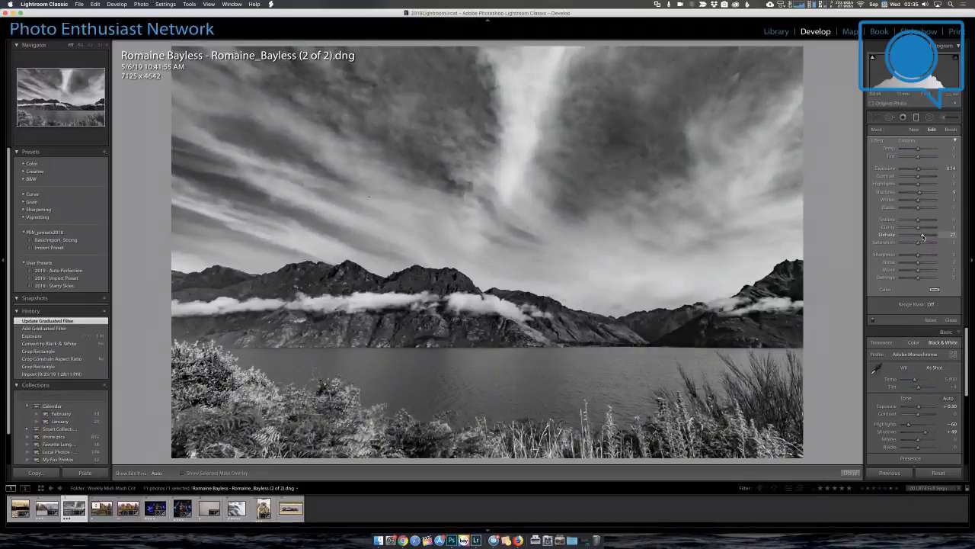
left_click_drag(923, 237, 922, 237)
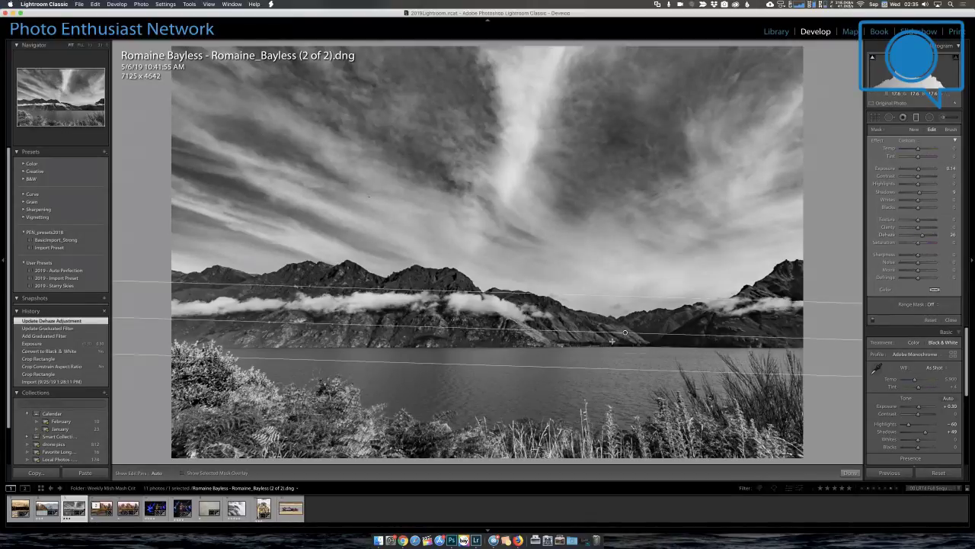
left_click_drag(625, 332, 623, 347)
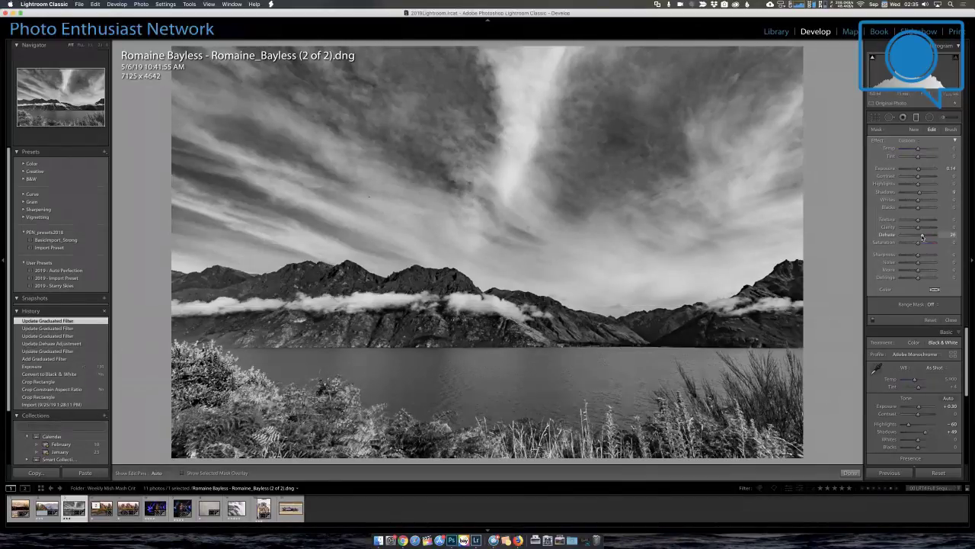
Compare dehaze strengths on the sky filter, set its dehaze to 24 and texture to 21, and finish the filter edit
left_click_drag(922, 237, 918, 237)
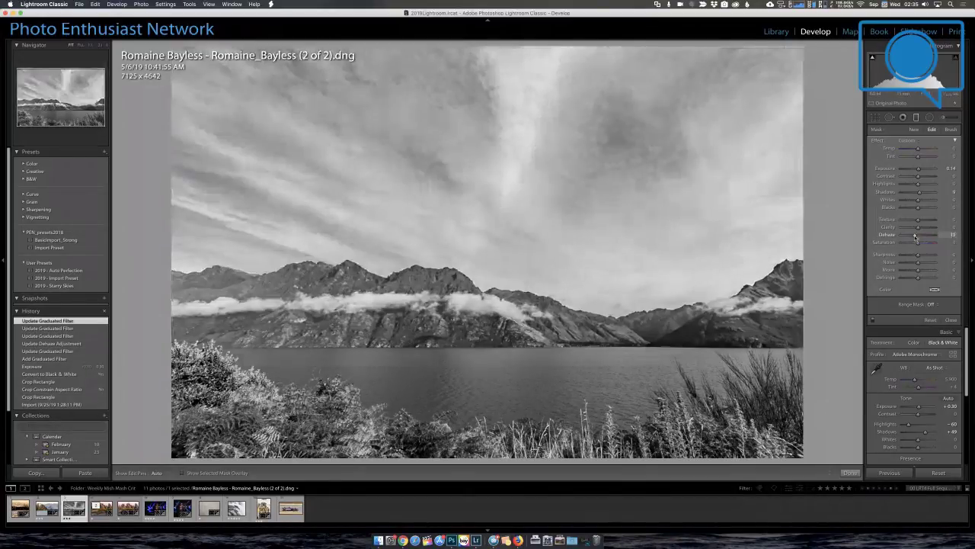
left_click_drag(918, 235, 919, 237)
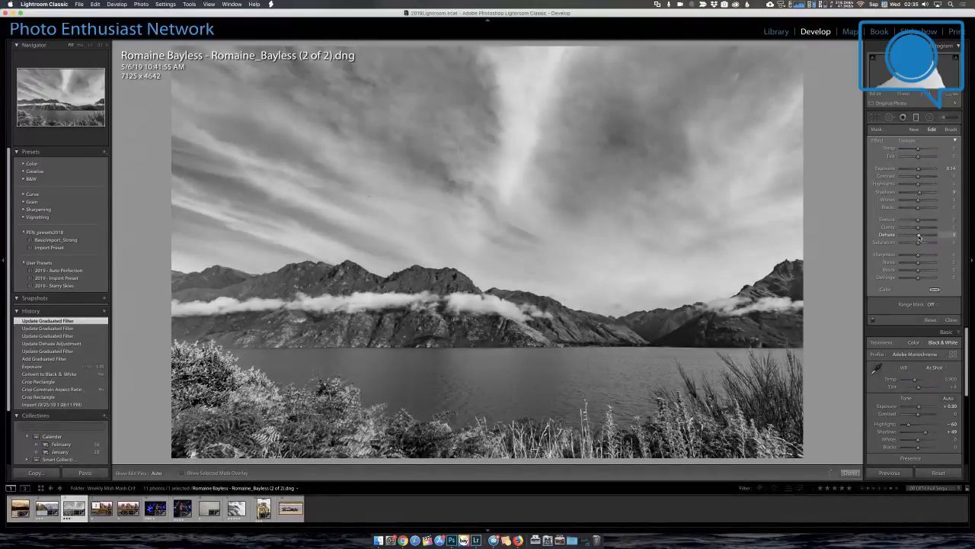
left_click_drag(919, 237, 922, 237)
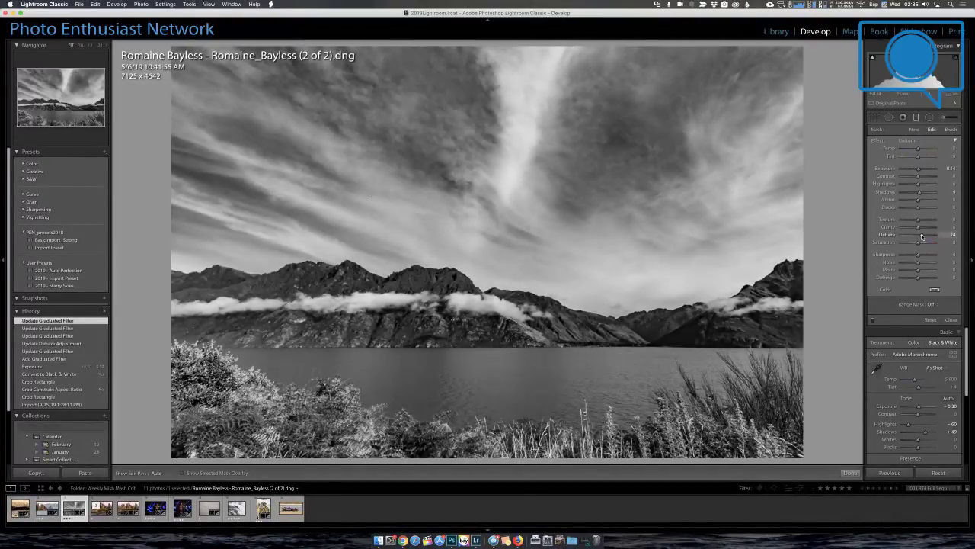
left_click_drag(918, 221, 924, 221)
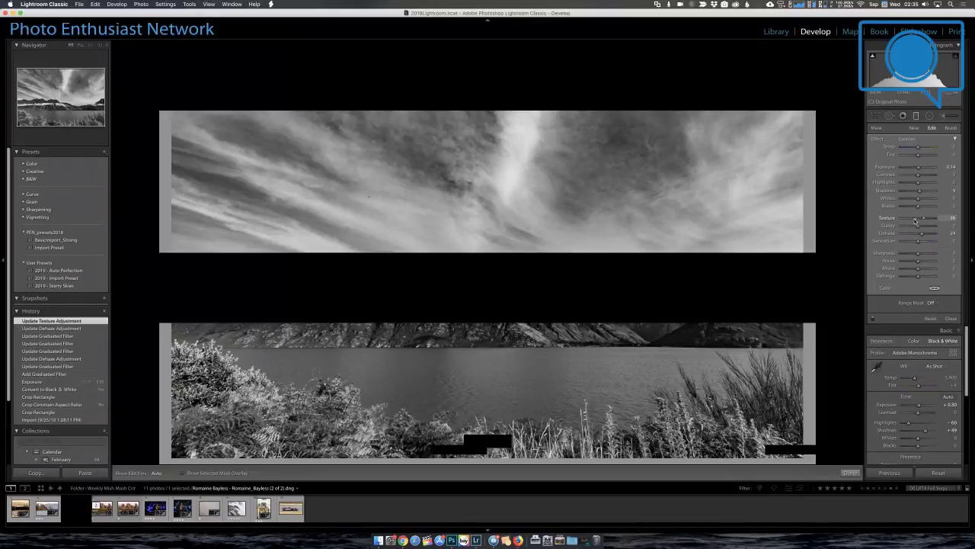
left_click_drag(917, 221, 921, 221)
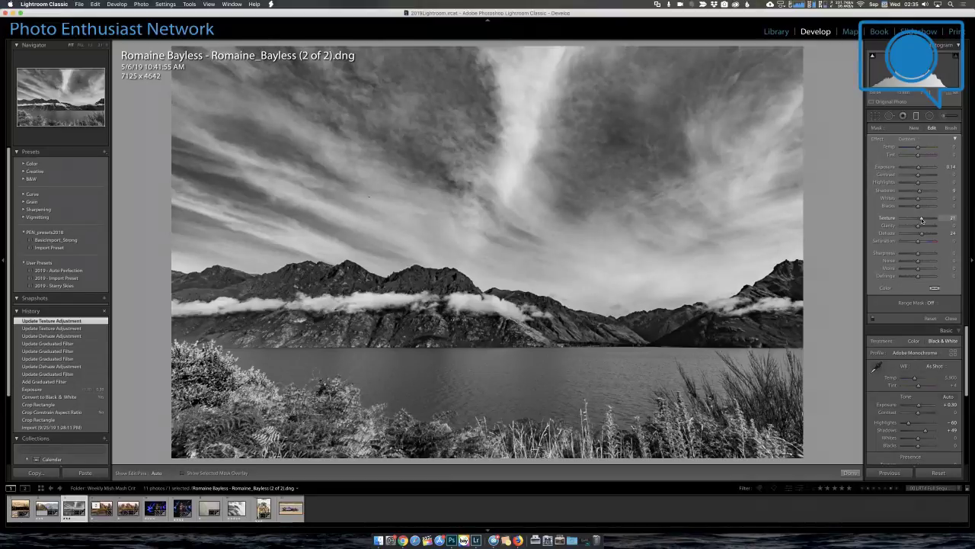
left_click(951, 318)
Compare the mountain lake photo in color, return it to black and white, and open the Joshua Tree yellow flowers photo
left_click(914, 138)
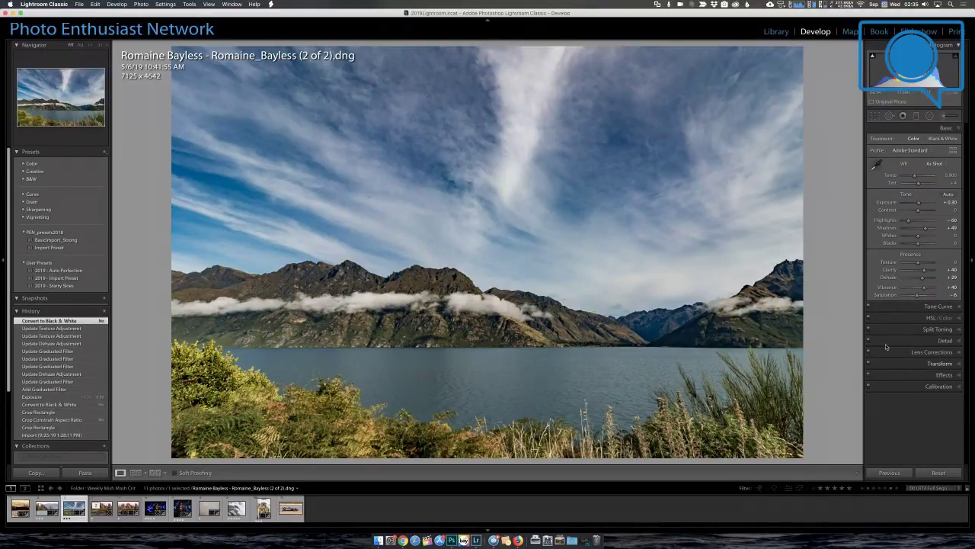
left_click(944, 139)
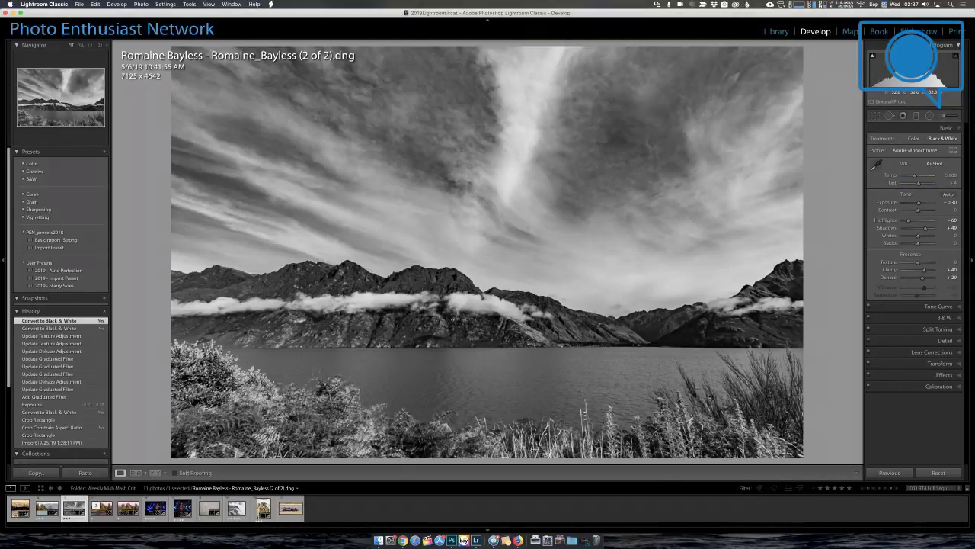
left_click(102, 513)
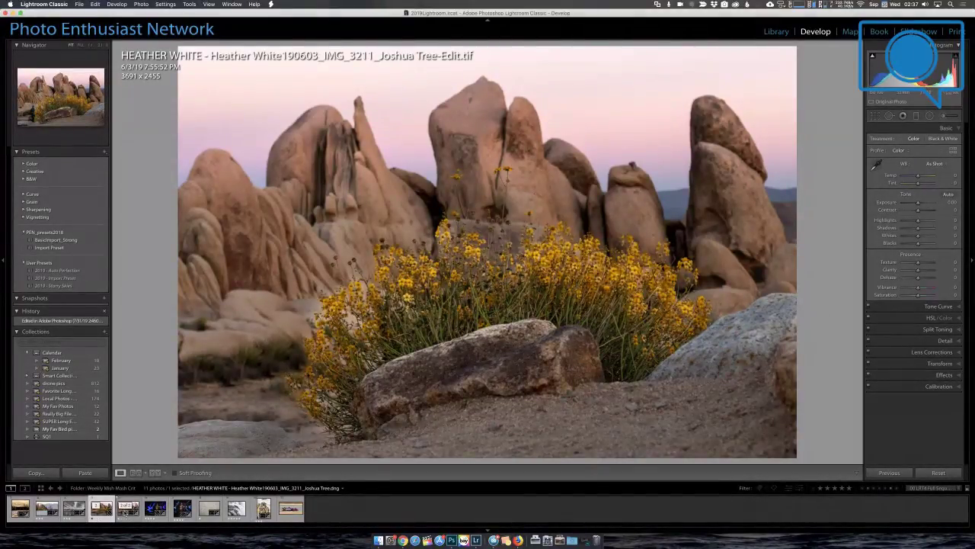
View the unretouched Joshua Tree original, and open the raw and edited versions of the winged figure with lightning
left_click(126, 509)
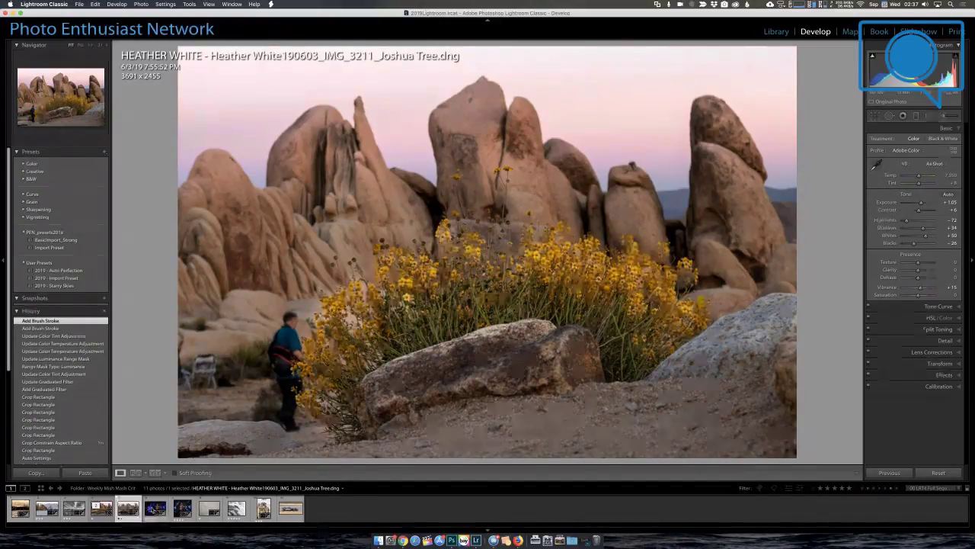
left_click(151, 509)
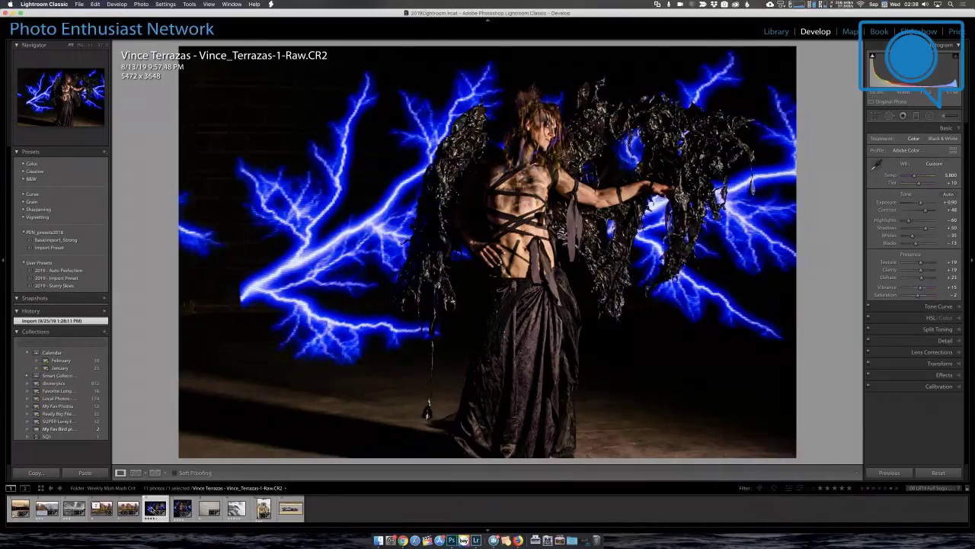
key("Right")
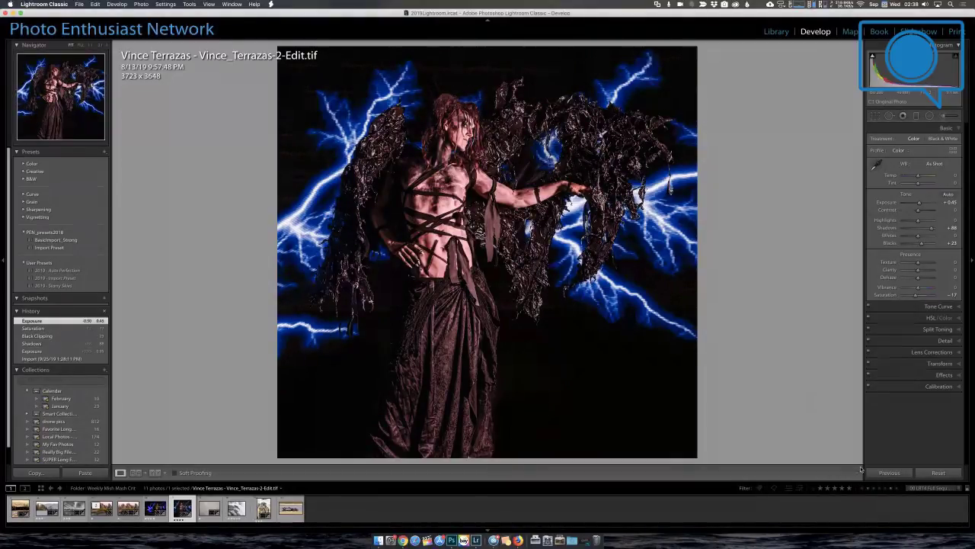
key("super+z")
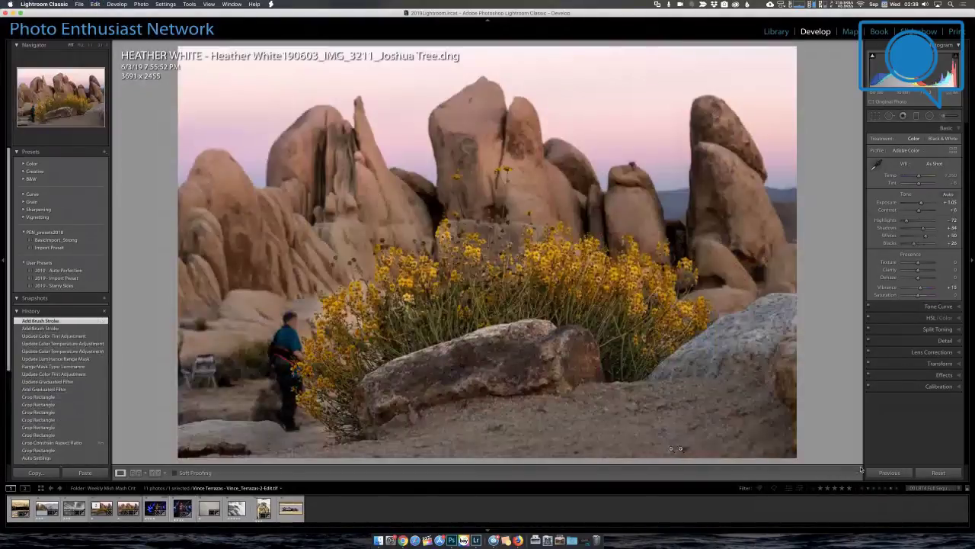
key("super+z")
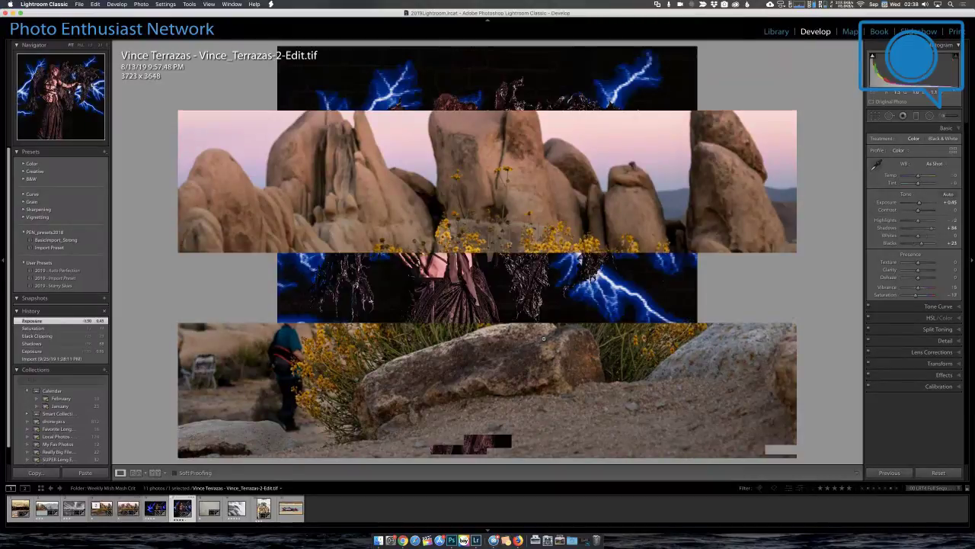
Review the edited winged figure photo's history state by state, from the import through to the last exposure change
left_click(58, 358)
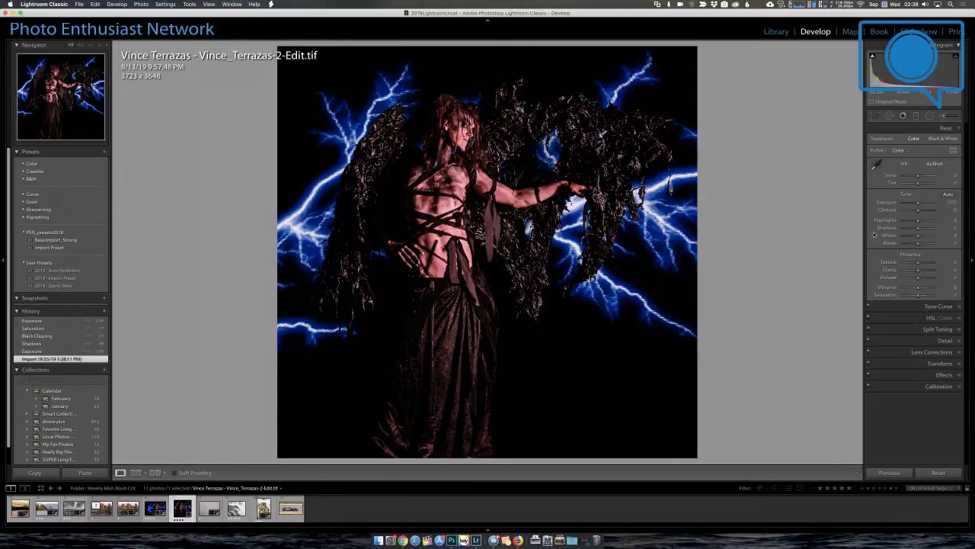
left_click(918, 204)
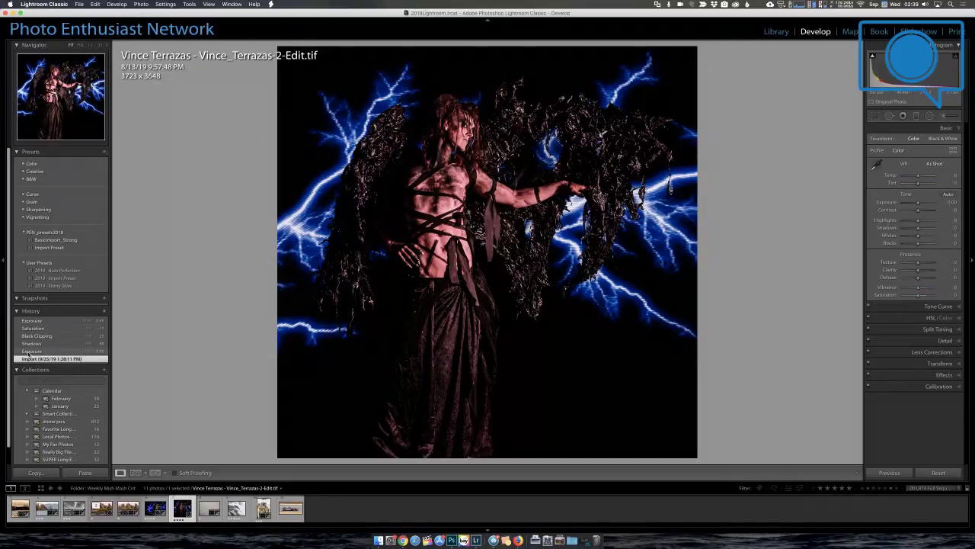
left_click(29, 351)
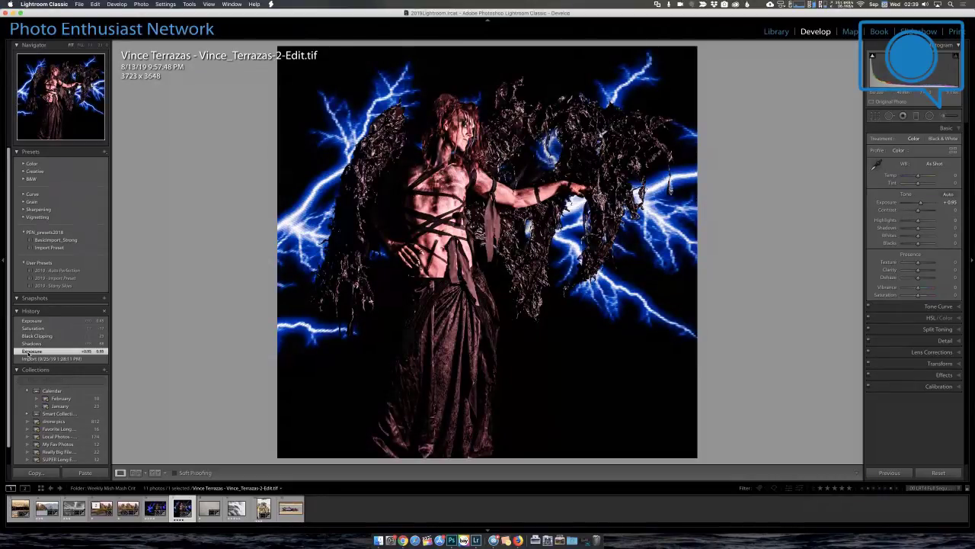
left_click(32, 344)
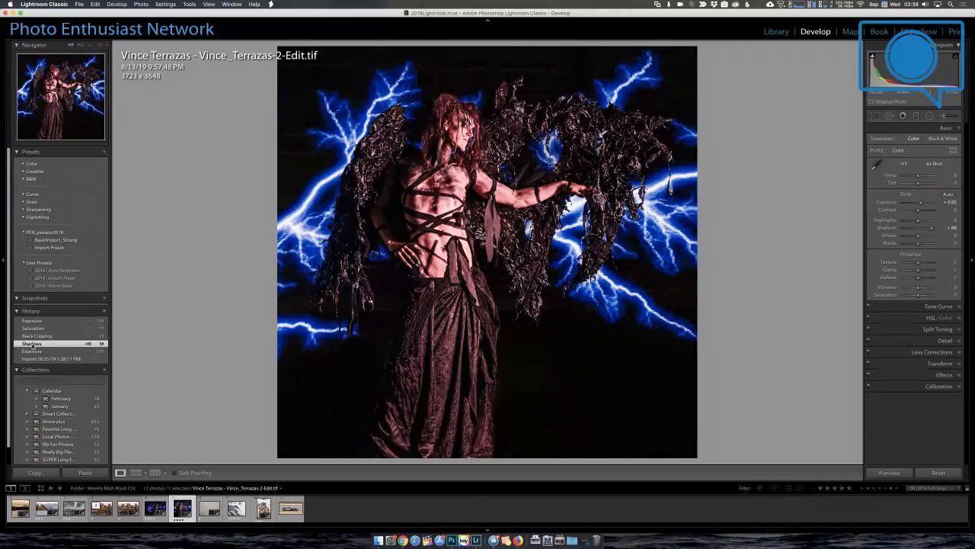
left_click(36, 336)
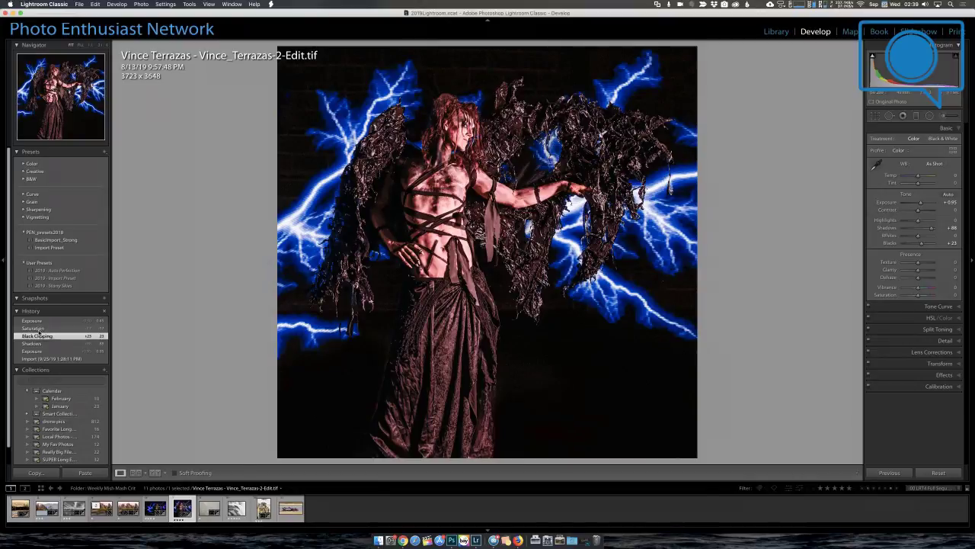
left_click(37, 328)
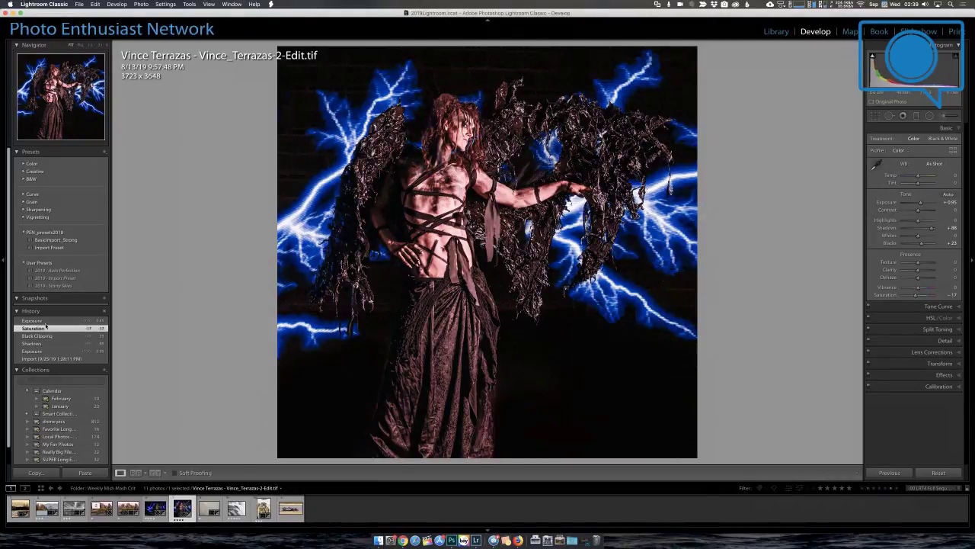
left_click(42, 321)
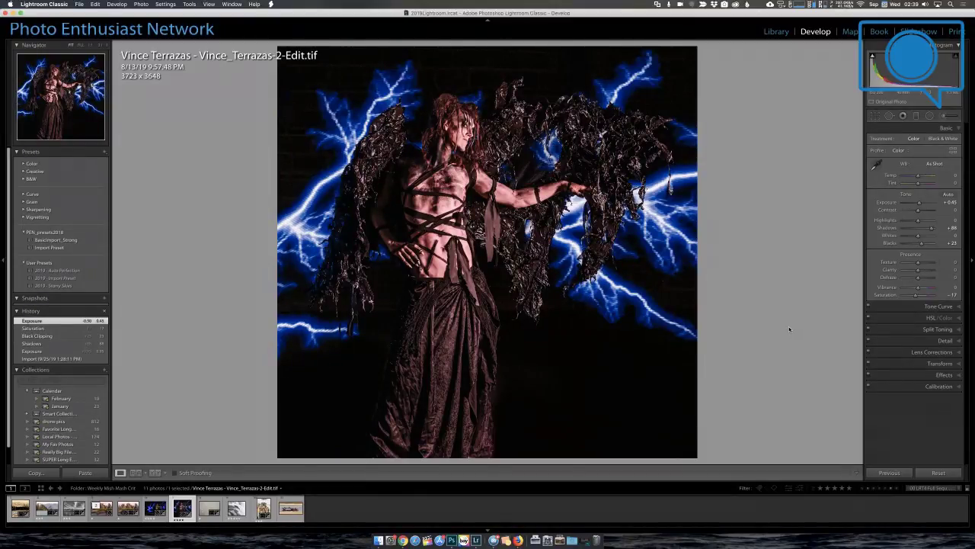
Brush a local adjustment onto the winged figure with raised shadows, exposure 0.68 and noise reduction, and finish the brush edit
left_click(946, 118)
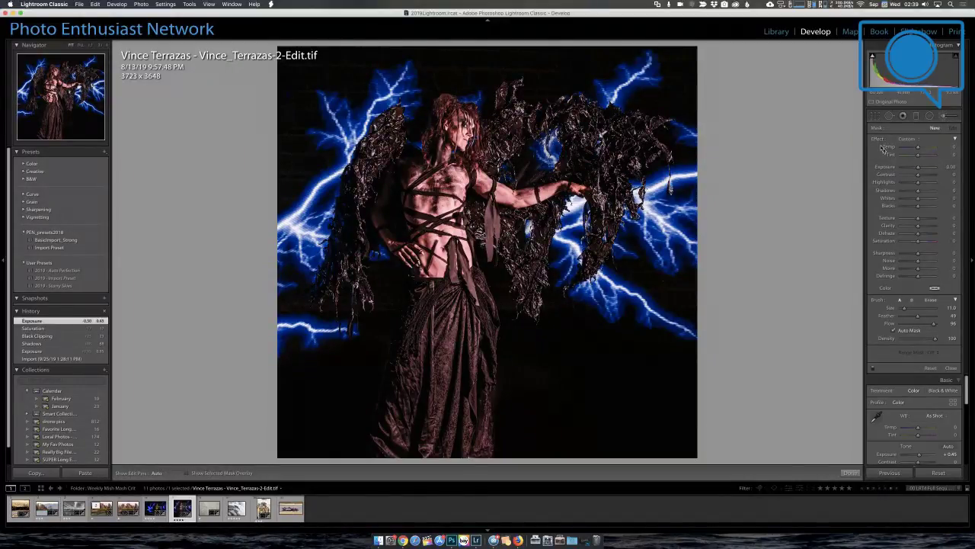
left_click_drag(918, 190, 921, 190)
key("h")
left_click_drag(924, 192, 927, 192)
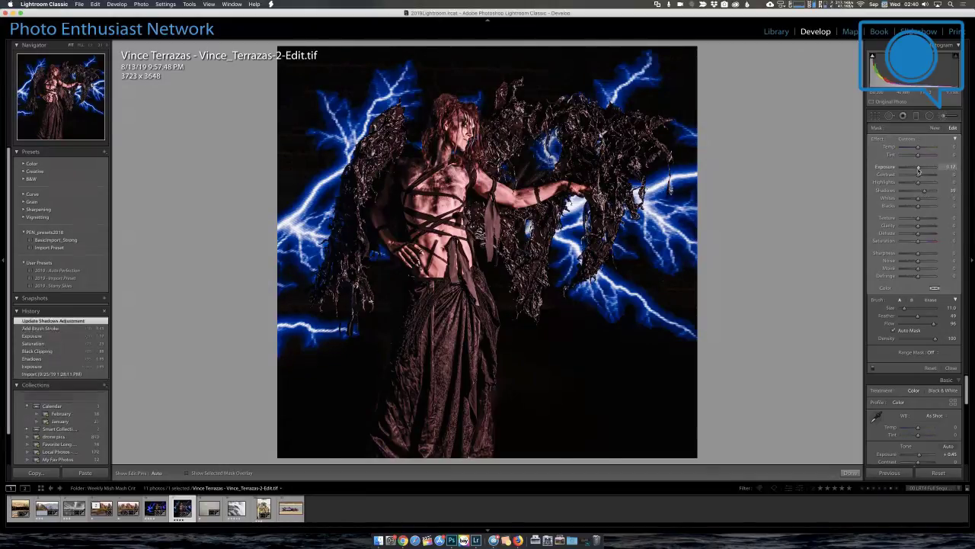
left_click_drag(918, 171, 921, 172)
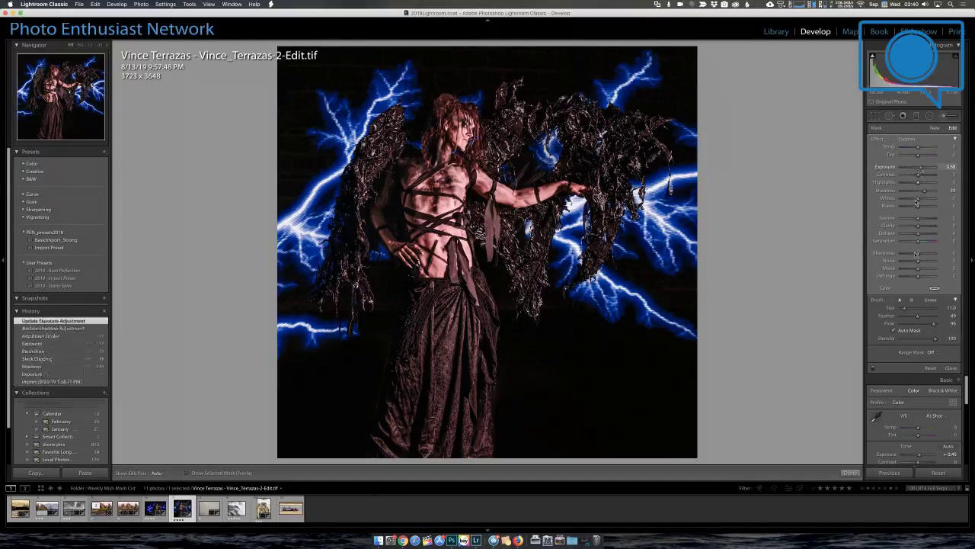
left_click_drag(923, 262, 926, 261)
key("k")
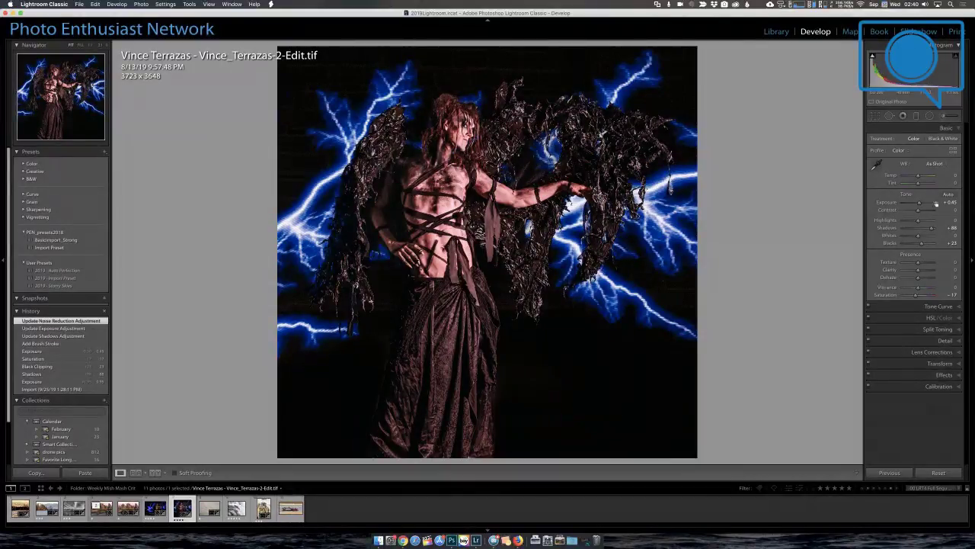
Cool the winged figure photo by setting its white balance temperature to -29
left_click_drag(918, 176, 914, 178)
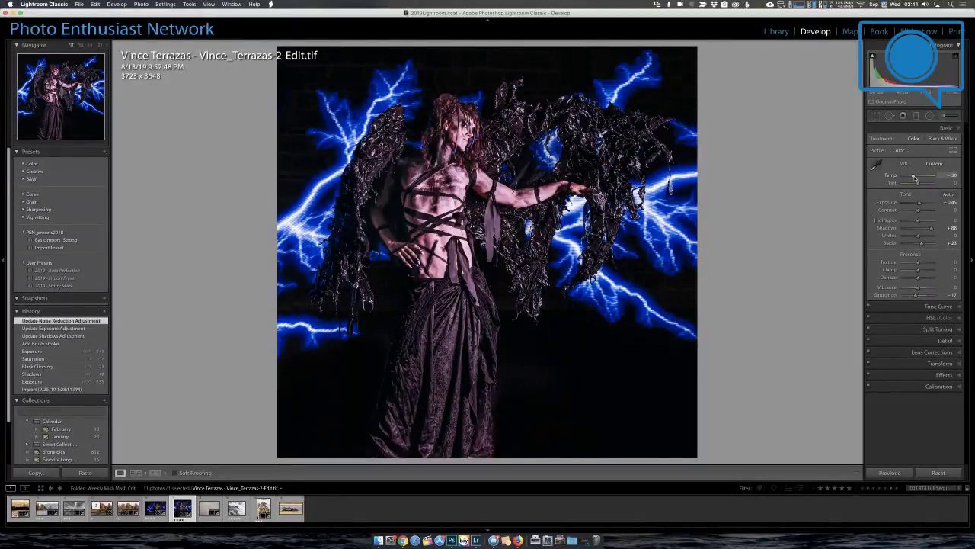
left_click_drag(915, 178, 914, 178)
left_click_drag(914, 178, 914, 178)
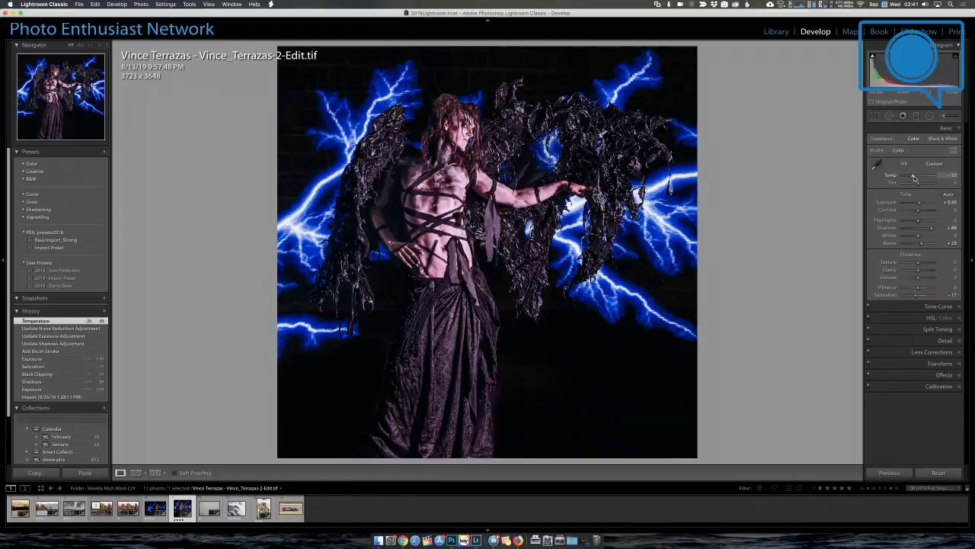
left_click_drag(913, 178, 915, 179)
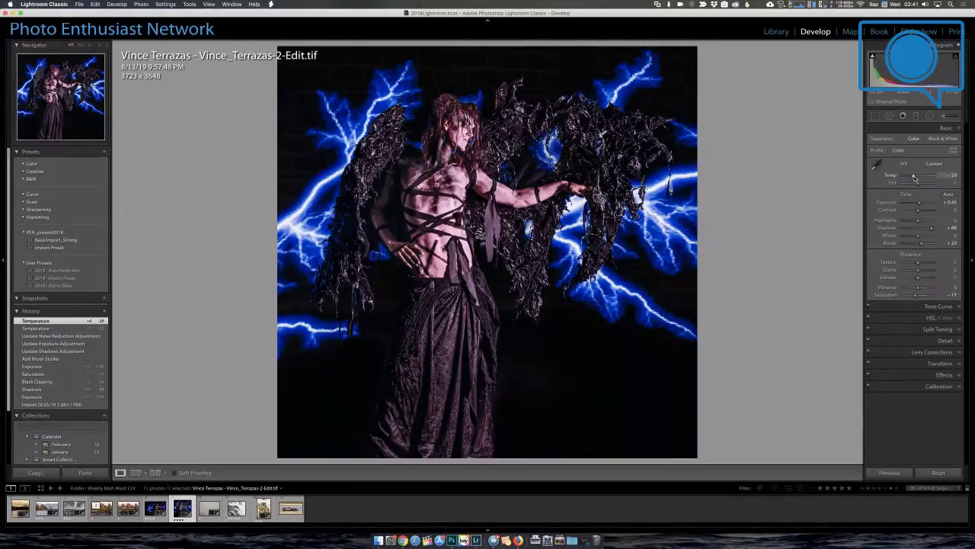
Try shifting the lightning's blue hue to about +59 and -29, and reset all hue adjustments
left_click(944, 320)
left_click(872, 173)
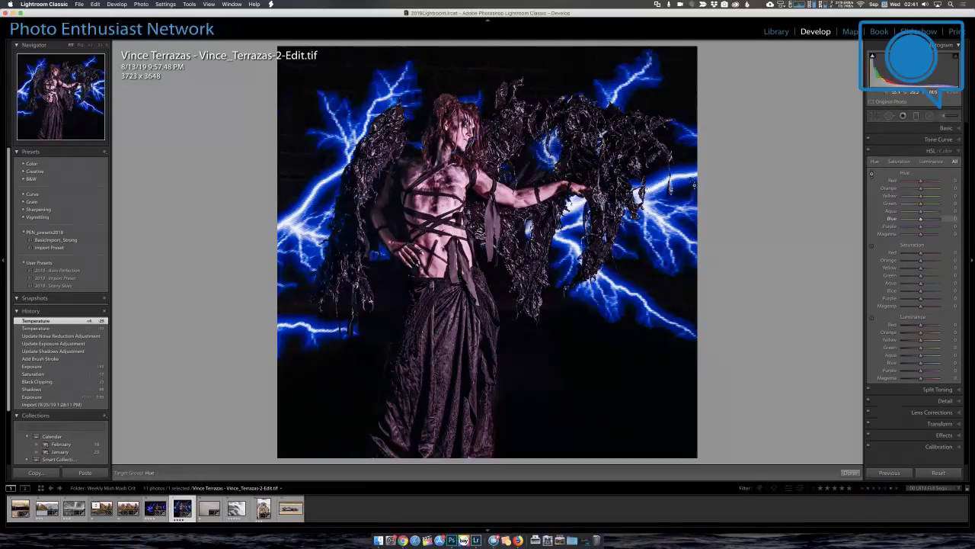
left_click_drag(696, 185, 686, 144)
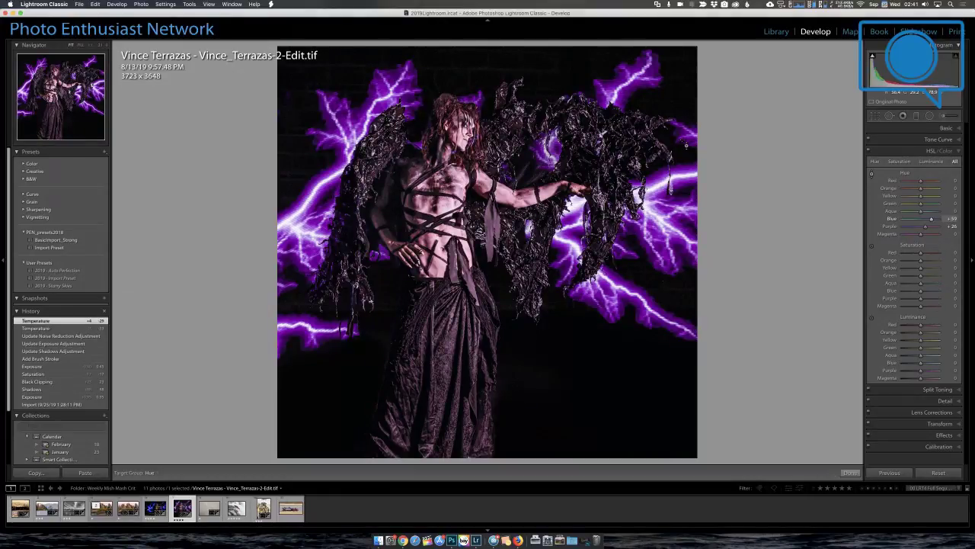
left_click_drag(686, 144, 731, 179)
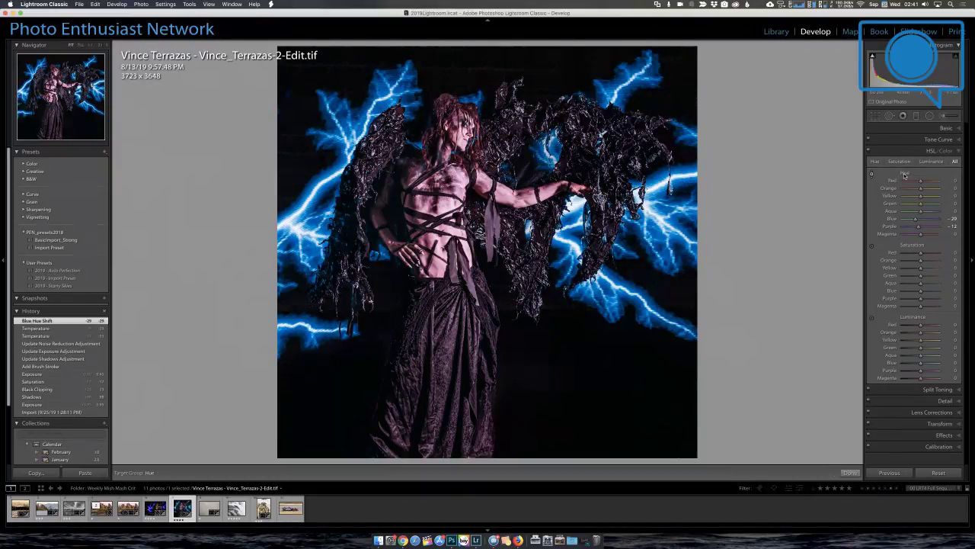
double_click(904, 173)
Desaturate the lightning's blues to about -91 with the targeted saturation adjustment, and convert the photo to black and white
left_click(872, 245)
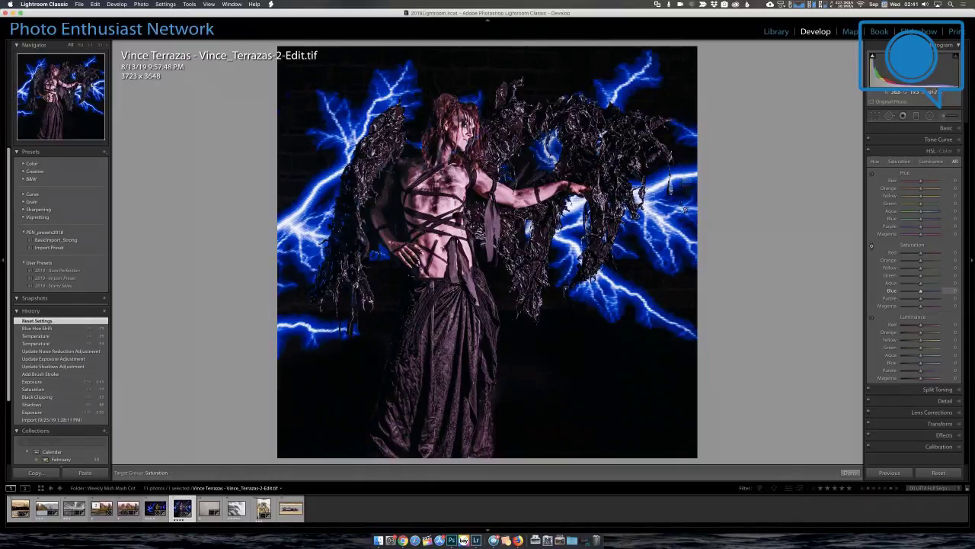
left_click_drag(685, 208, 683, 237)
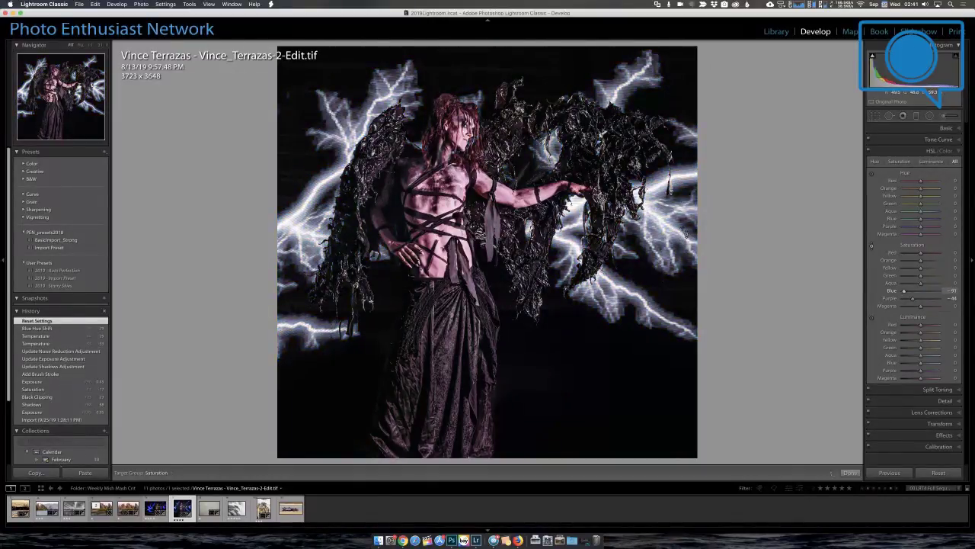
left_click(945, 128)
left_click(943, 138)
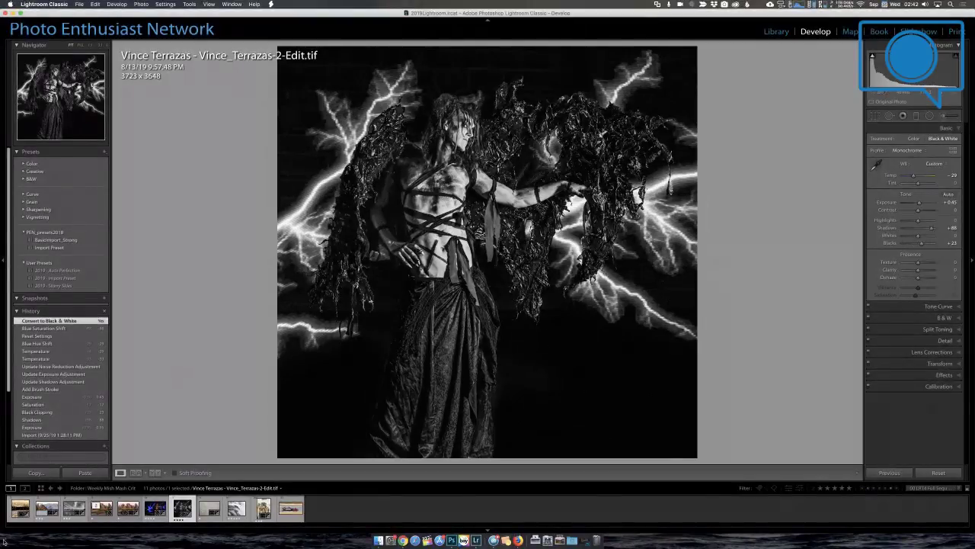
Open the rippled sand photo, compare it in color, and return it to black and white
left_click(209, 508)
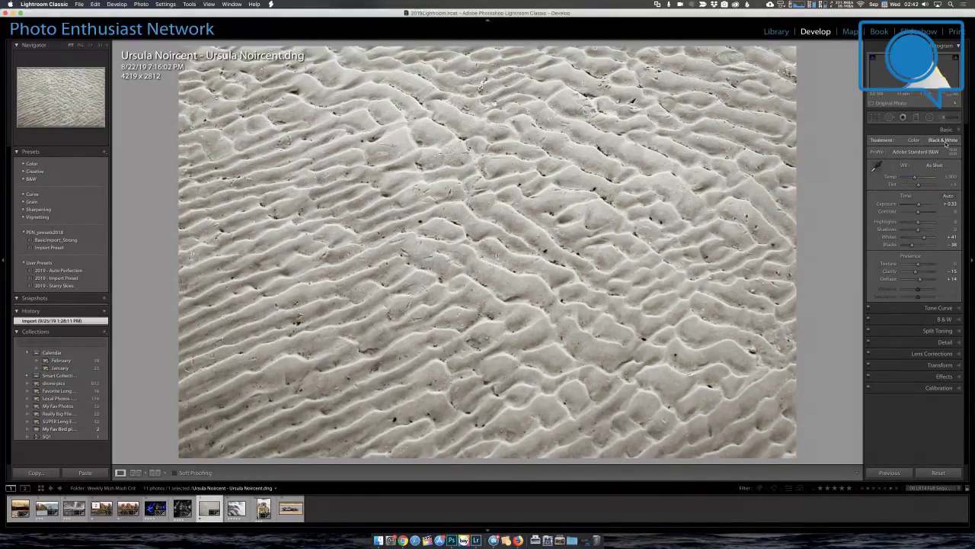
left_click(914, 141)
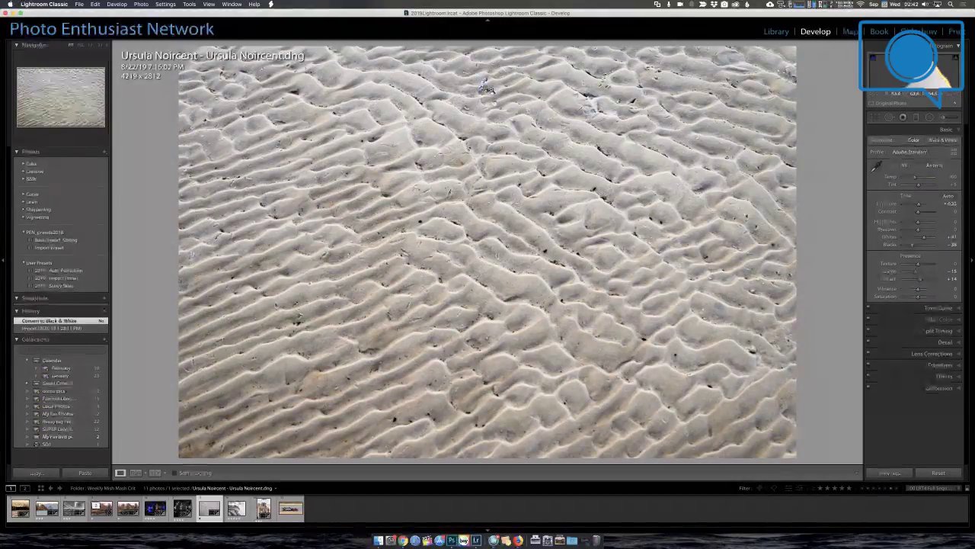
left_click(942, 140)
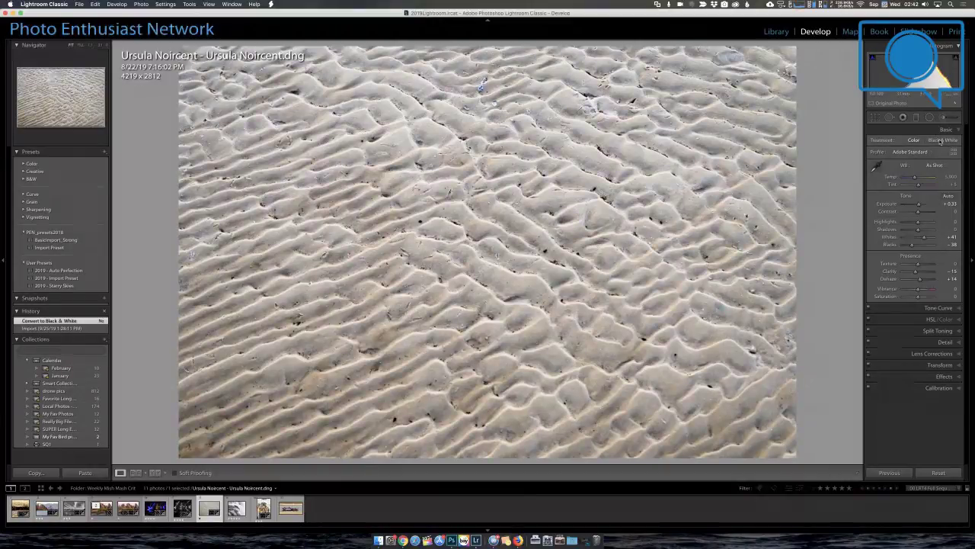
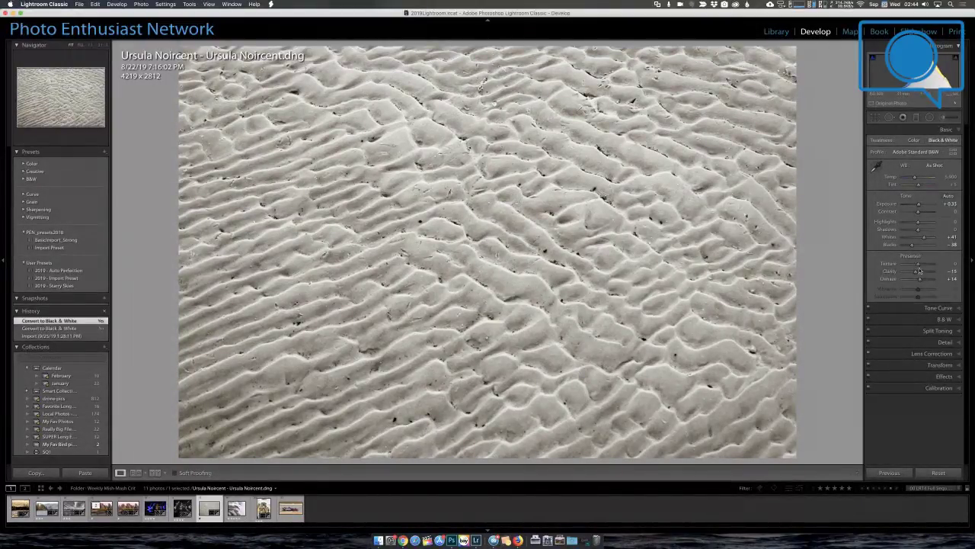
Try texture +27 on the rippled sand photo, inspect the detail up close, compare it with zero texture, and set texture to +26
left_click_drag(919, 266, 923, 265)
left_click_drag(922, 265, 923, 267)
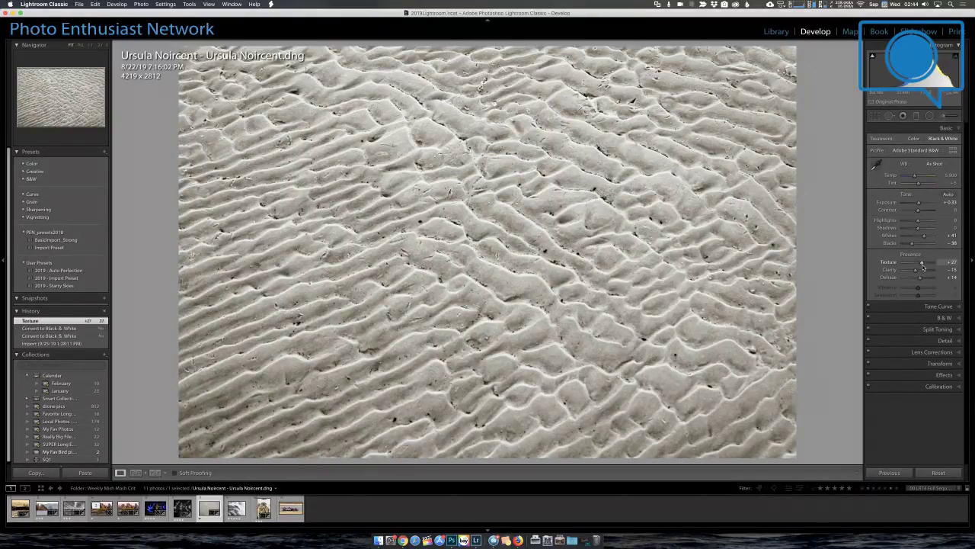
left_click(544, 246)
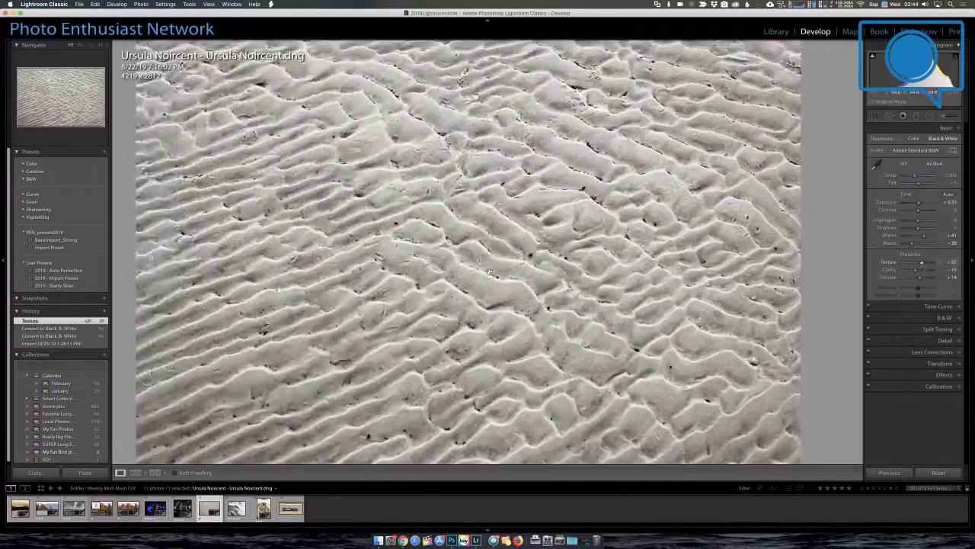
left_click(510, 273)
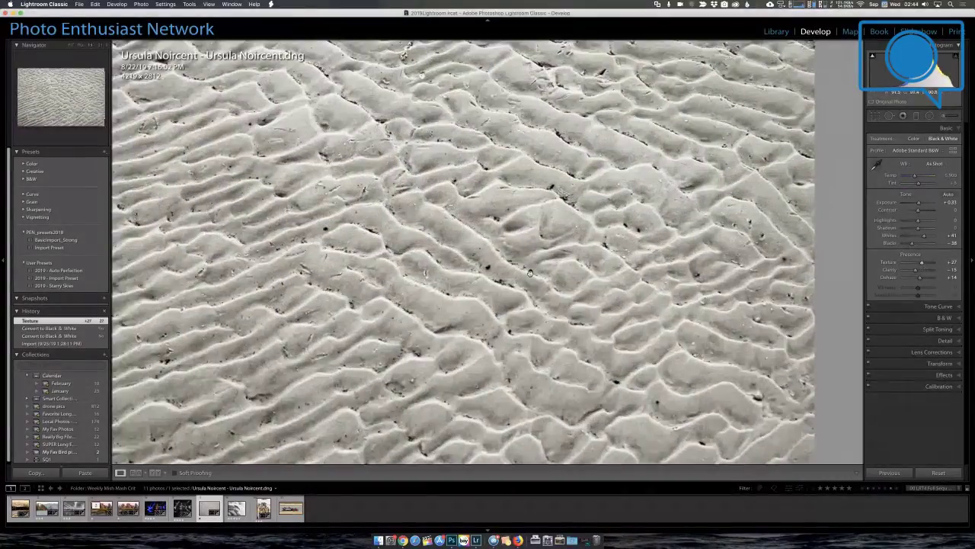
left_click(647, 390)
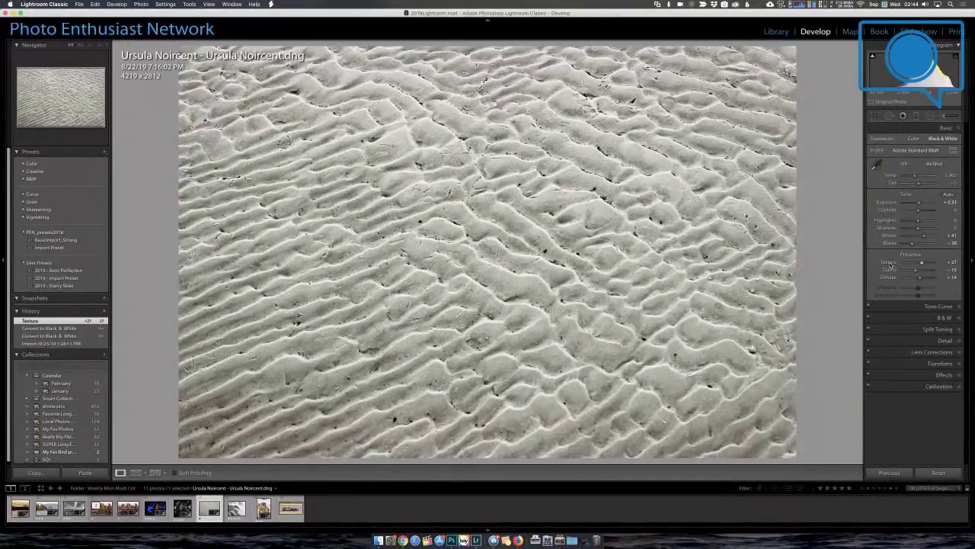
double_click(889, 263)
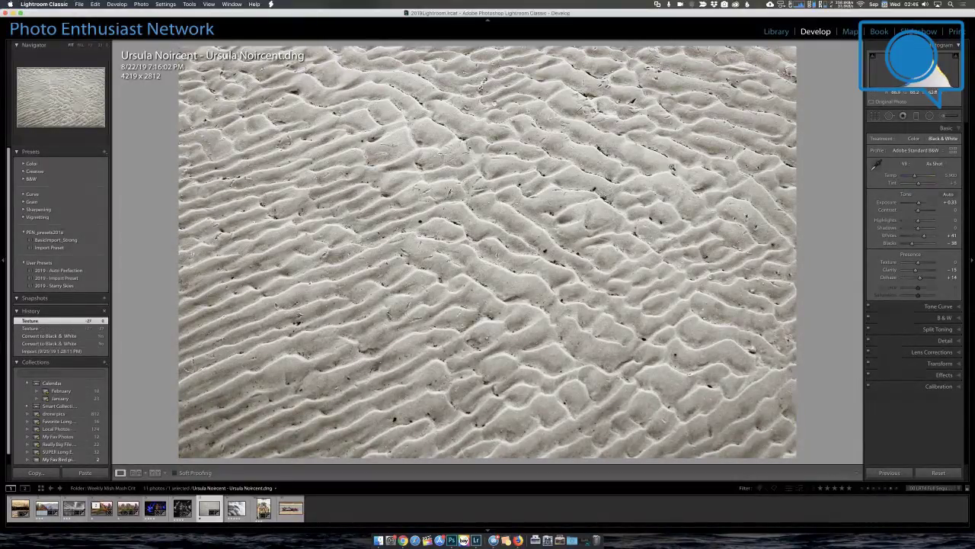
left_click_drag(917, 262, 922, 262)
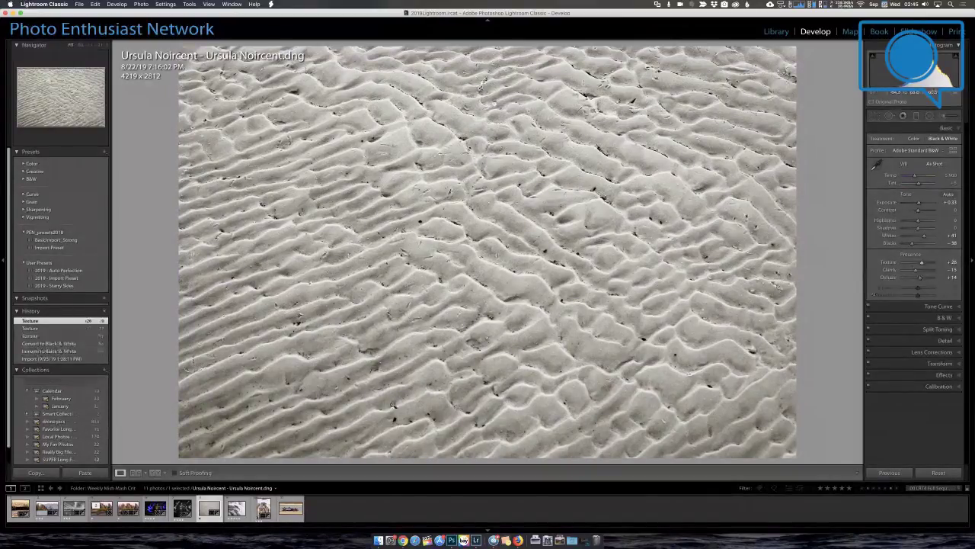
Open the leaping salmon photo and brush the fish with shadows 10, texture 25 and clarity 23
key("Right")
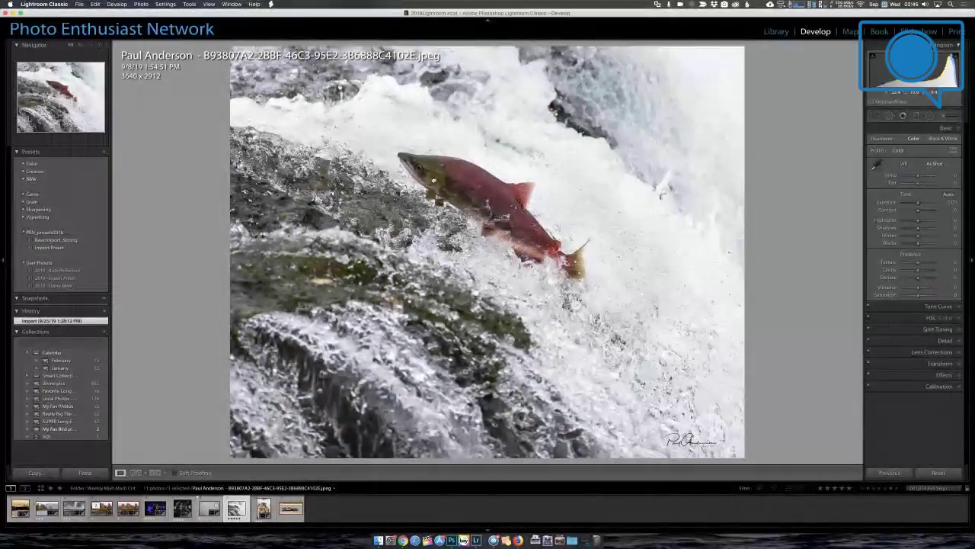
left_click(433, 180)
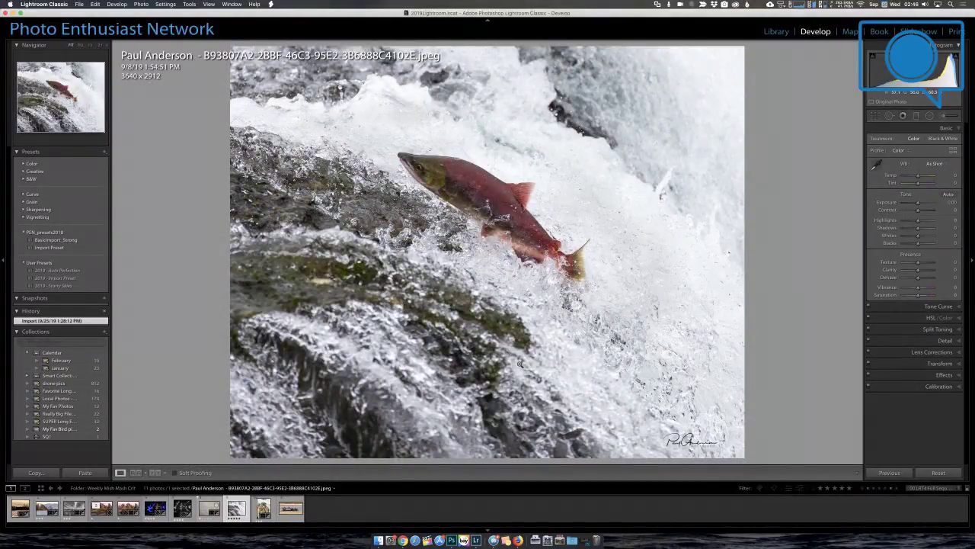
left_click(945, 116)
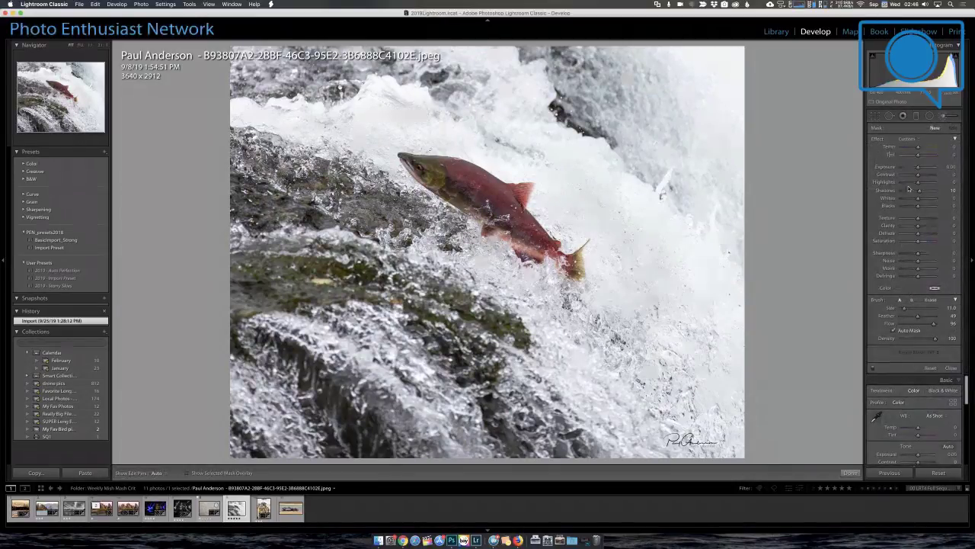
left_click_drag(919, 219, 923, 220)
key("h")
left_click_drag(918, 226, 921, 227)
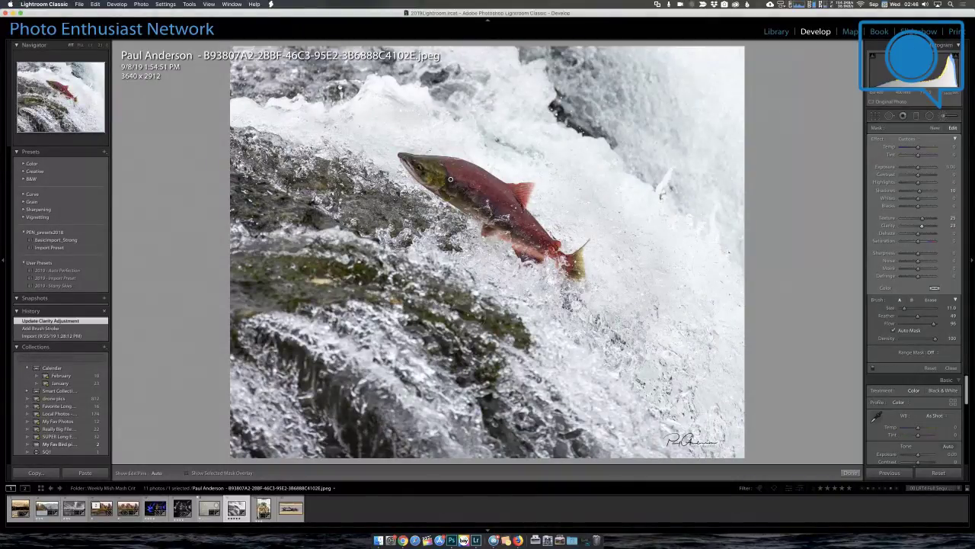
Open the firefighter photo, review its metadata in the Library, and return to Develop
left_click(263, 508)
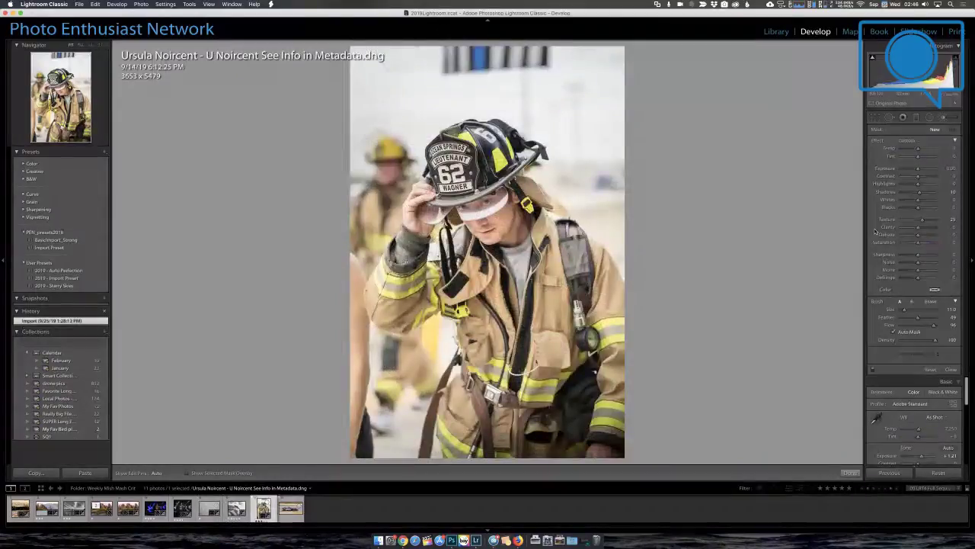
left_click(777, 32)
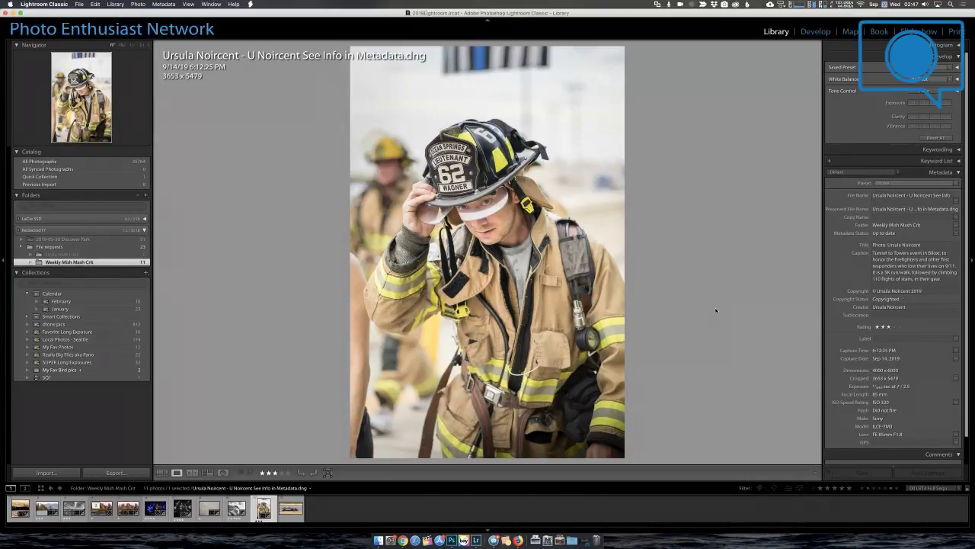
key("d")
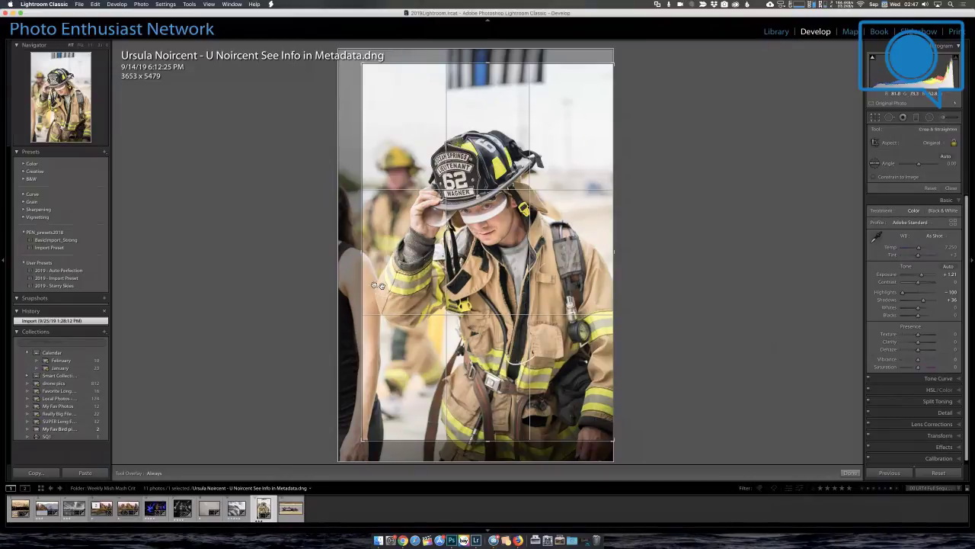
Crop the firefighter photo tighter to about 3338 x 5007, cutting out the bystander's arm and the hanging flag
left_click_drag(363, 252, 371, 253)
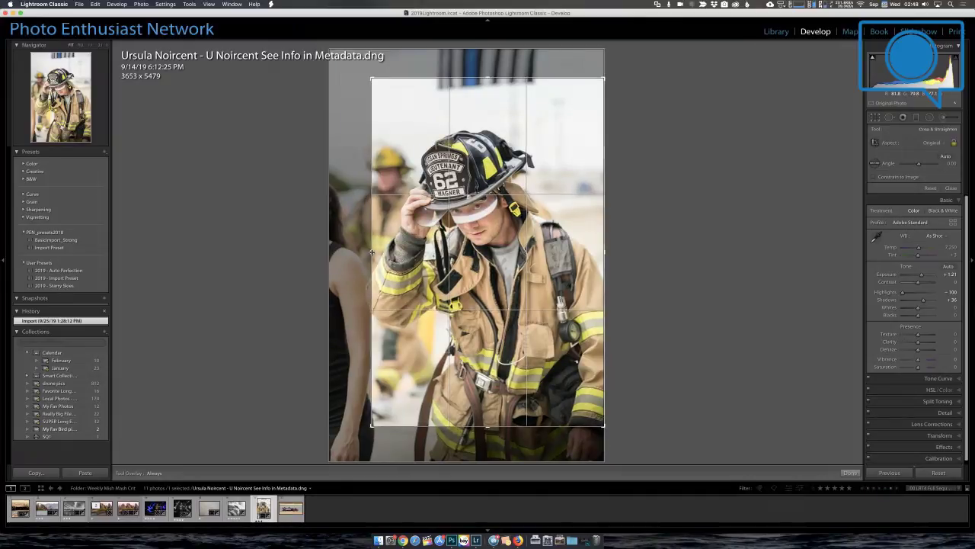
left_click_drag(419, 285, 416, 269)
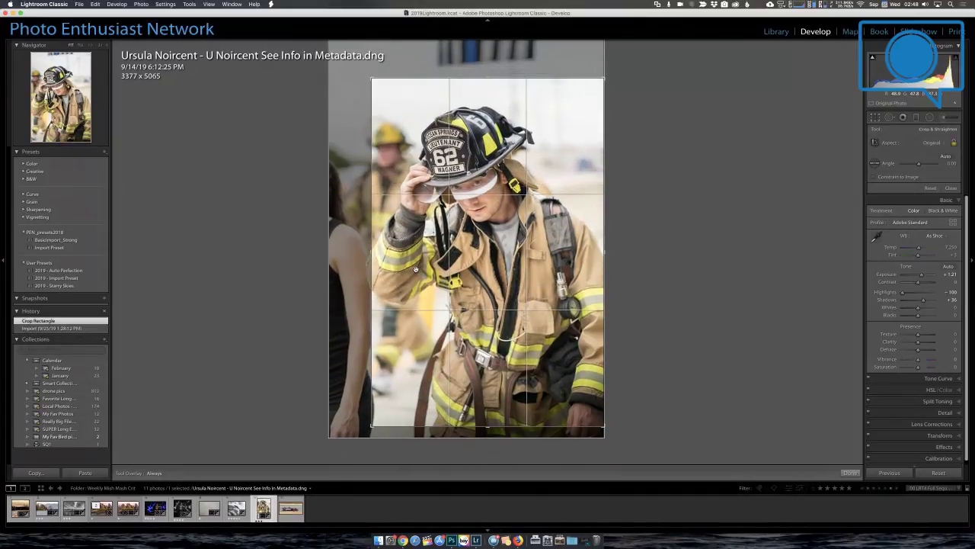
left_click_drag(372, 253, 371, 241)
key("Return")
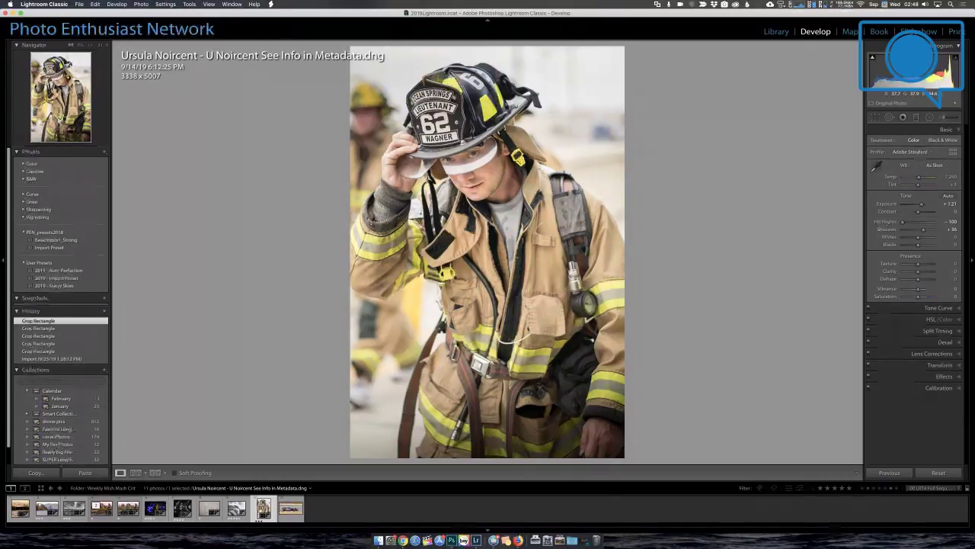
key("r")
key("Return")
Inspect the firefighter's face up close and set the post-crop vignette amount to 0
left_click(939, 378)
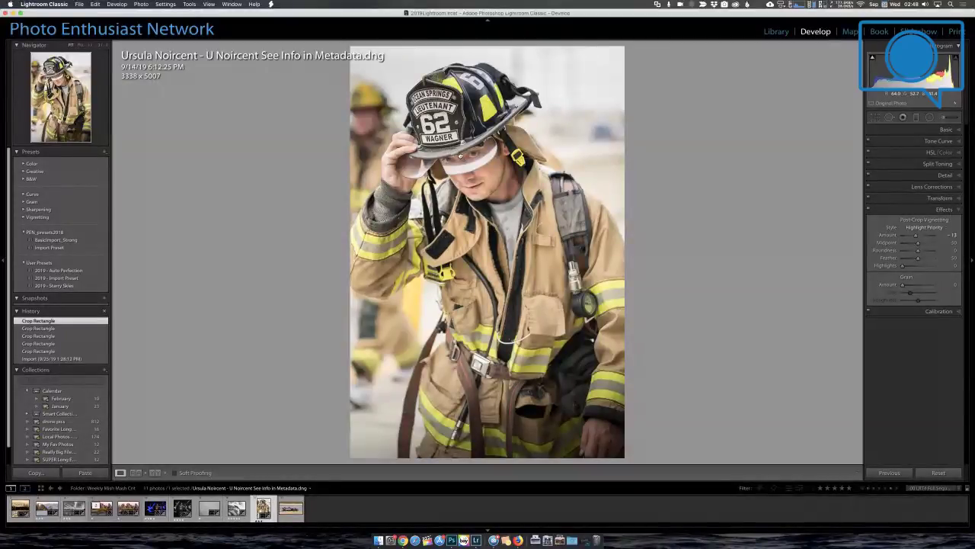
left_click(427, 150)
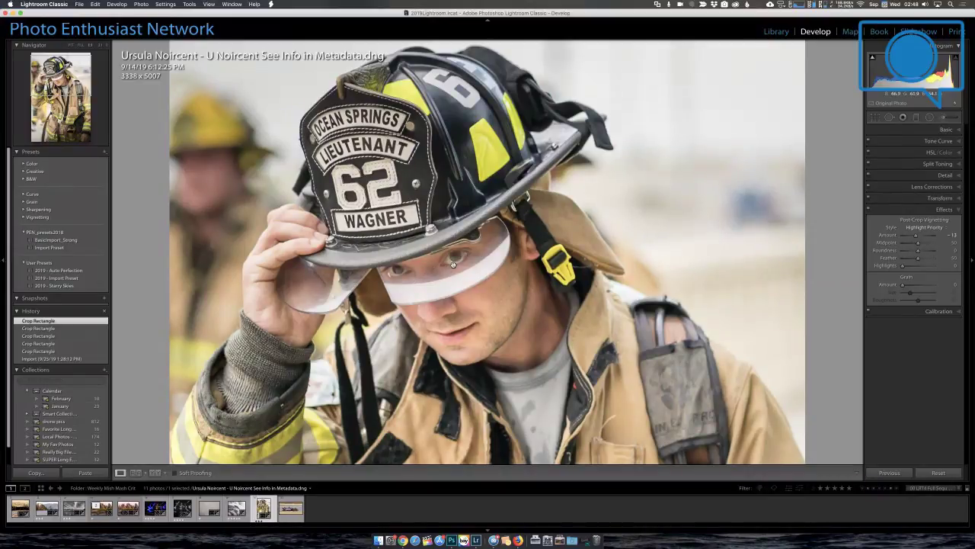
key("z")
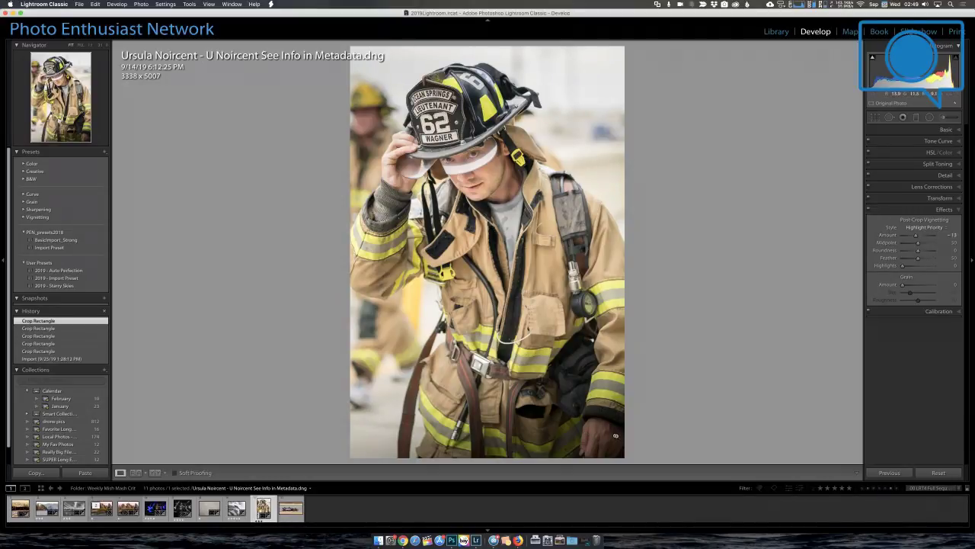
left_click_drag(915, 236, 919, 237)
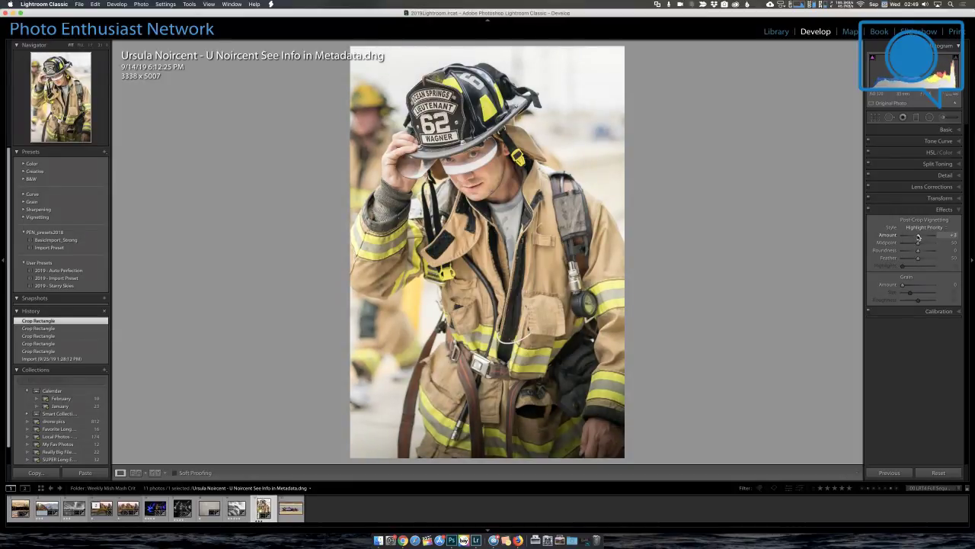
left_click_drag(918, 236, 918, 236)
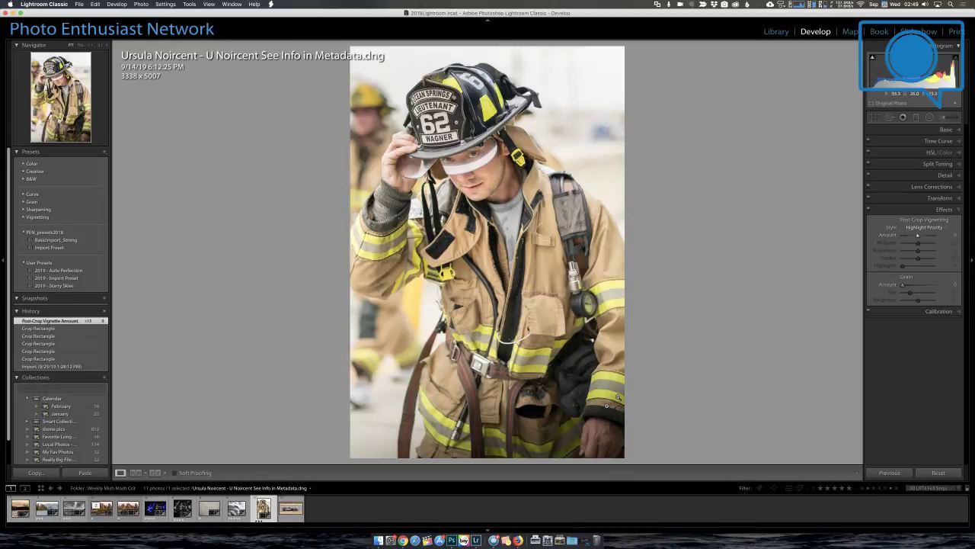
Paint over the firefighter's lowered hand with the adjustment brush at shadows 10 and texture 25
key("k")
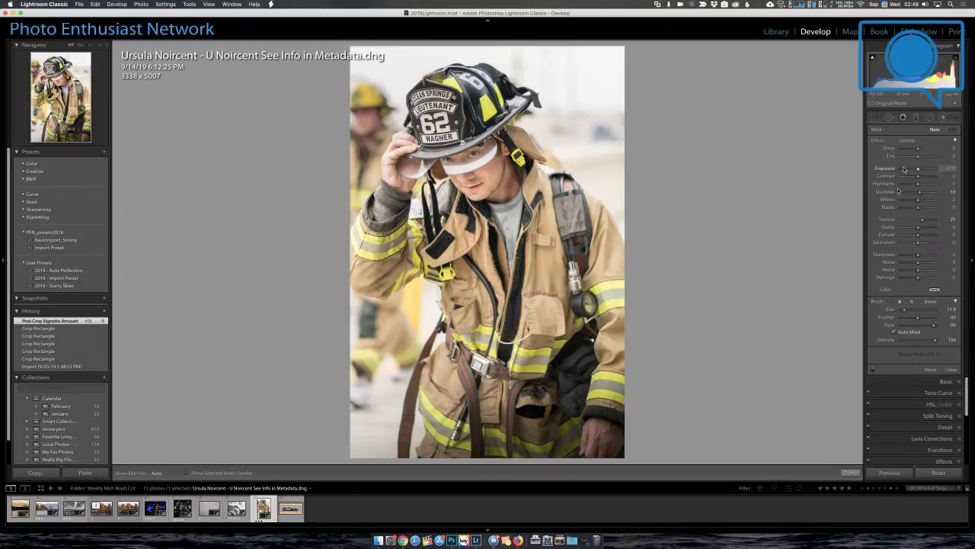
key("h")
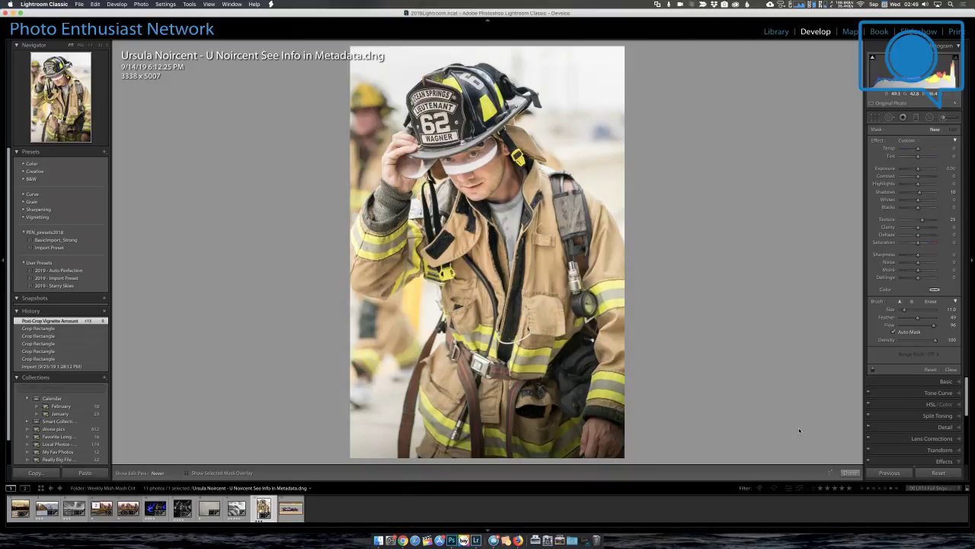
key("h")
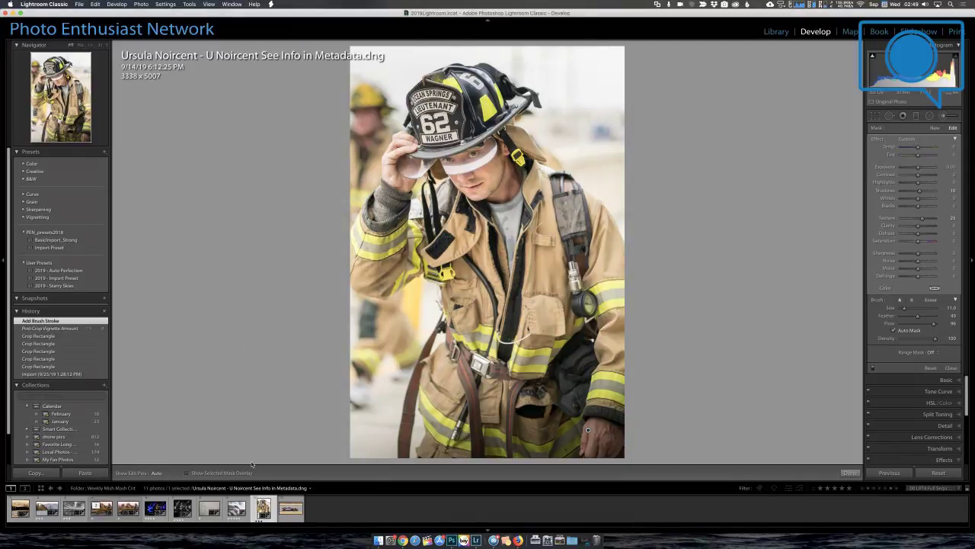
Open the race car photo, close the adjustment brush, and send a copy with Lightroom adjustments to Photoshop CC 2019
key("Right")
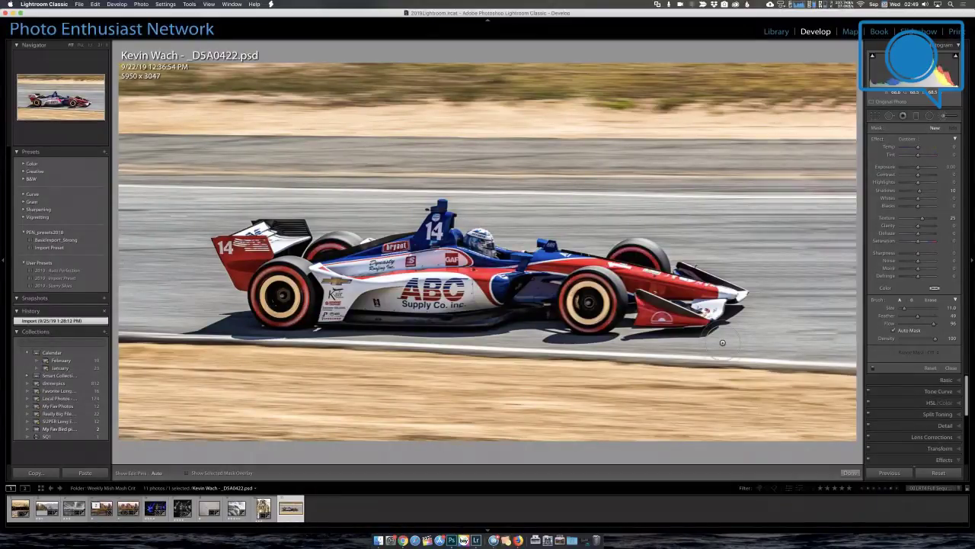
left_click(950, 369)
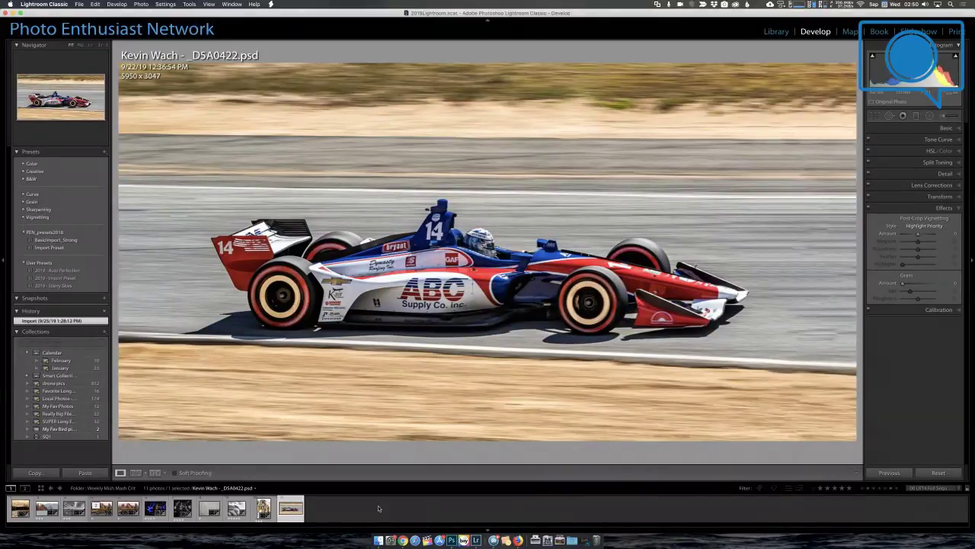
left_click_drag(290, 509, 377, 508)
right_click(298, 511)
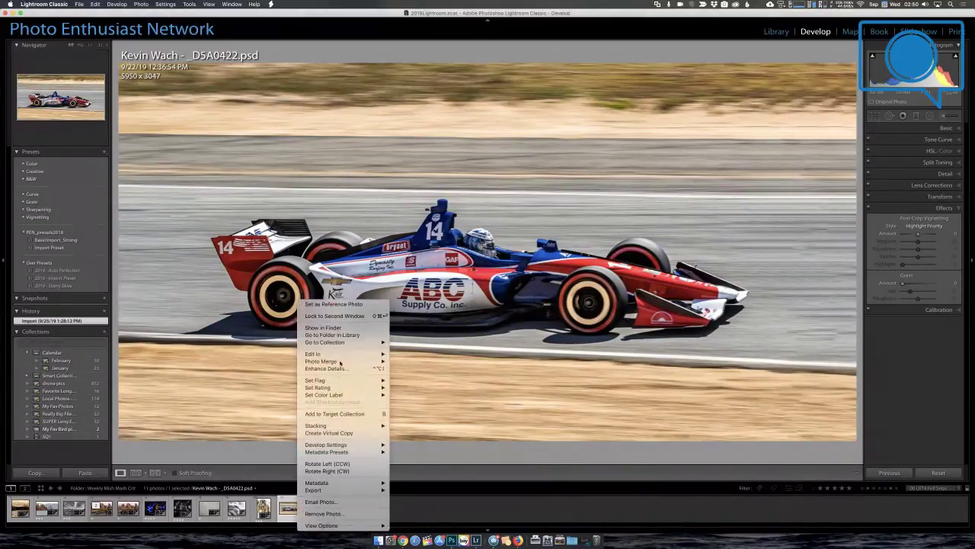
mouse_move(339, 353)
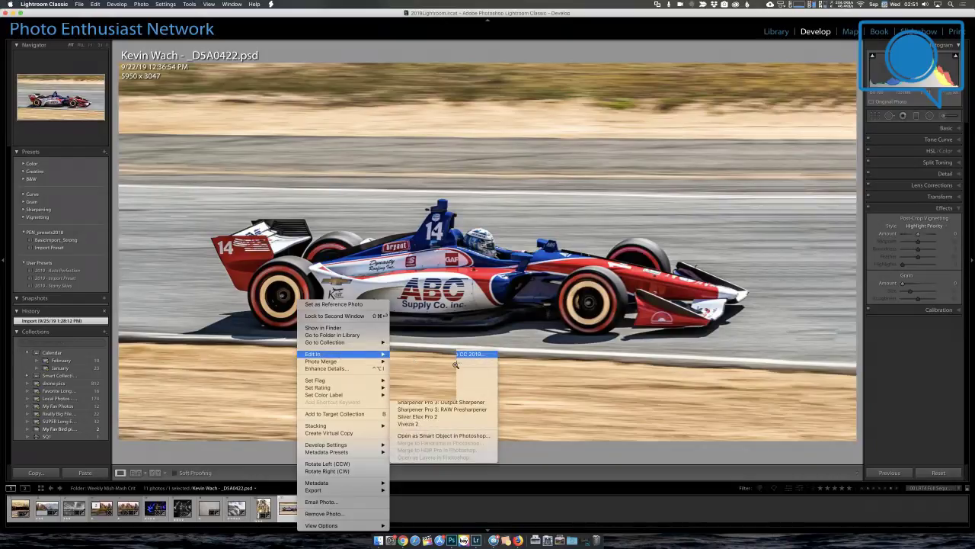
left_click(427, 361)
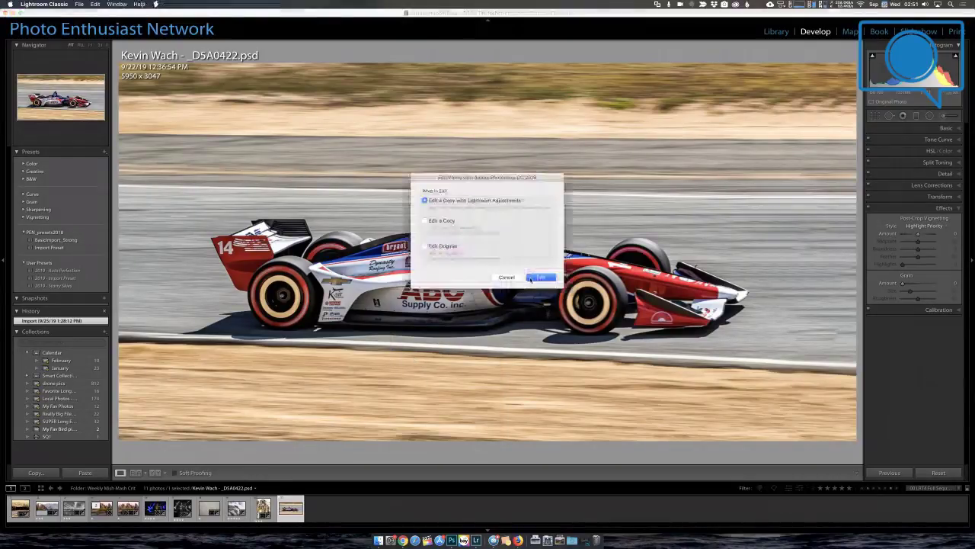
left_click(532, 278)
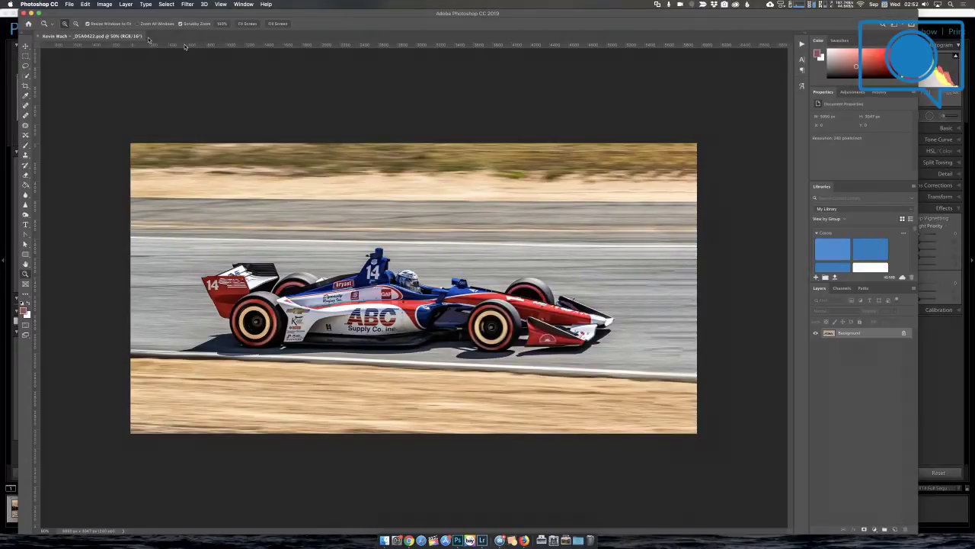
Select the race car with automatic subject selection and expand the selection outward
left_click(187, 4)
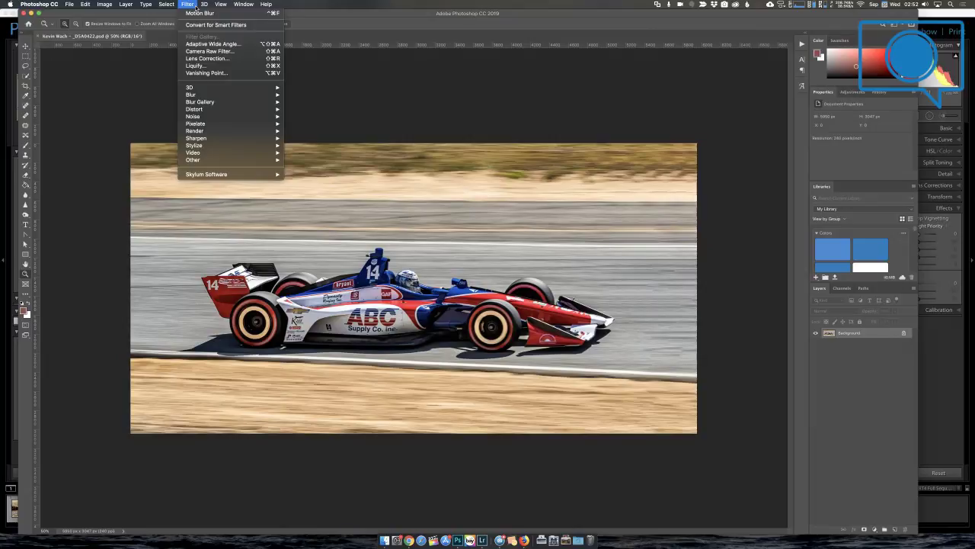
mouse_move(166, 5)
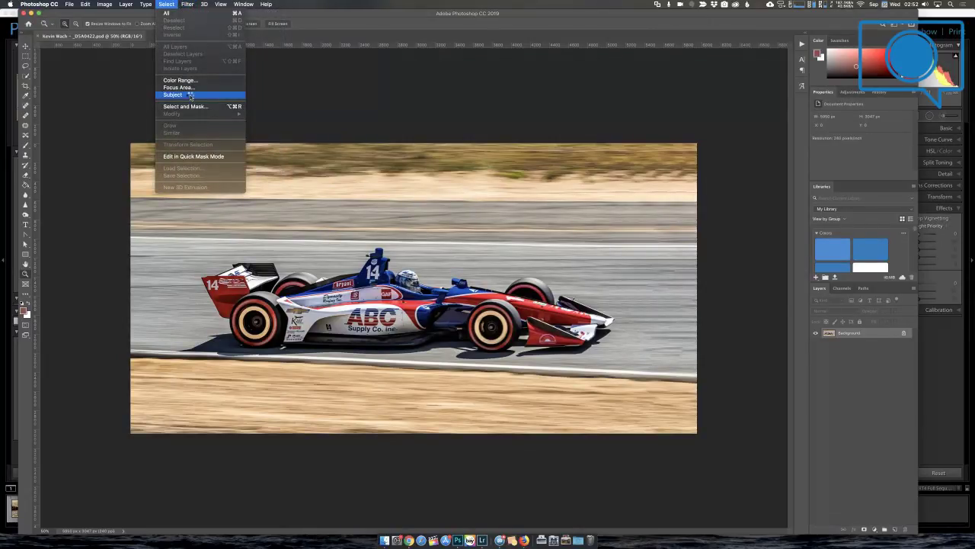
left_click(190, 96)
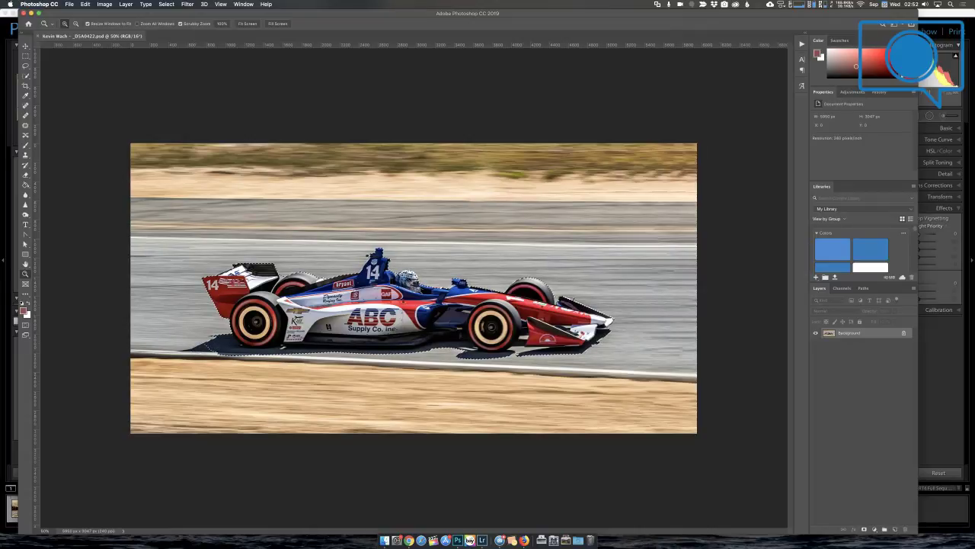
left_click(166, 5)
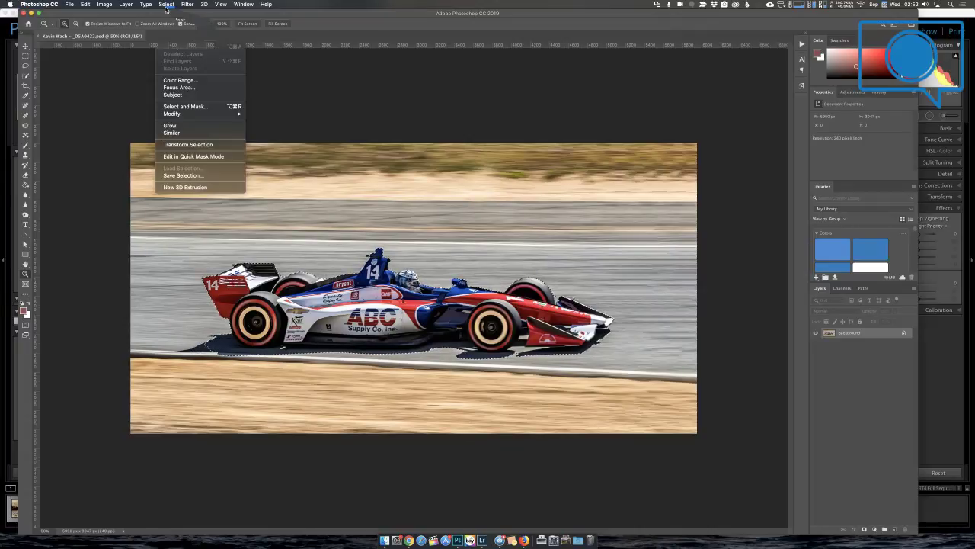
mouse_move(233, 114)
left_click(263, 128)
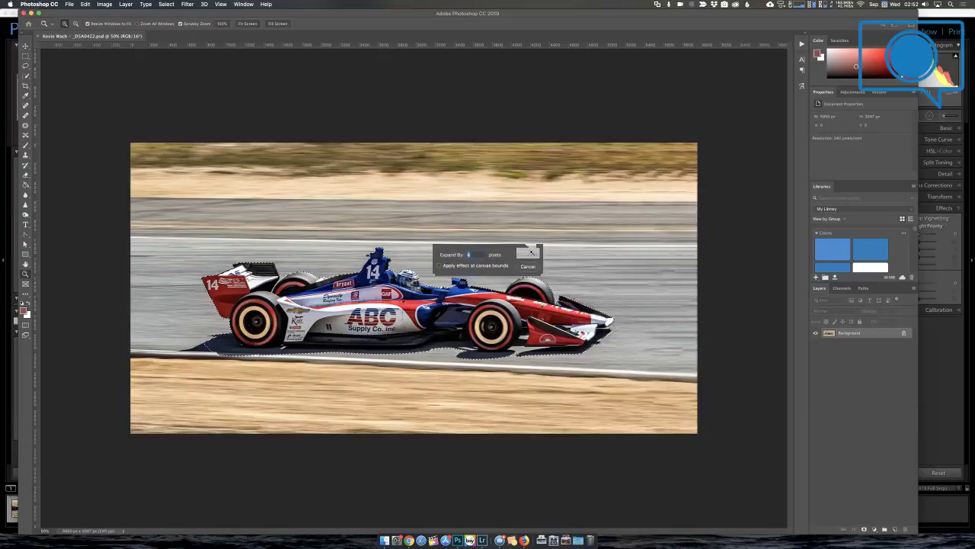
left_click(527, 252)
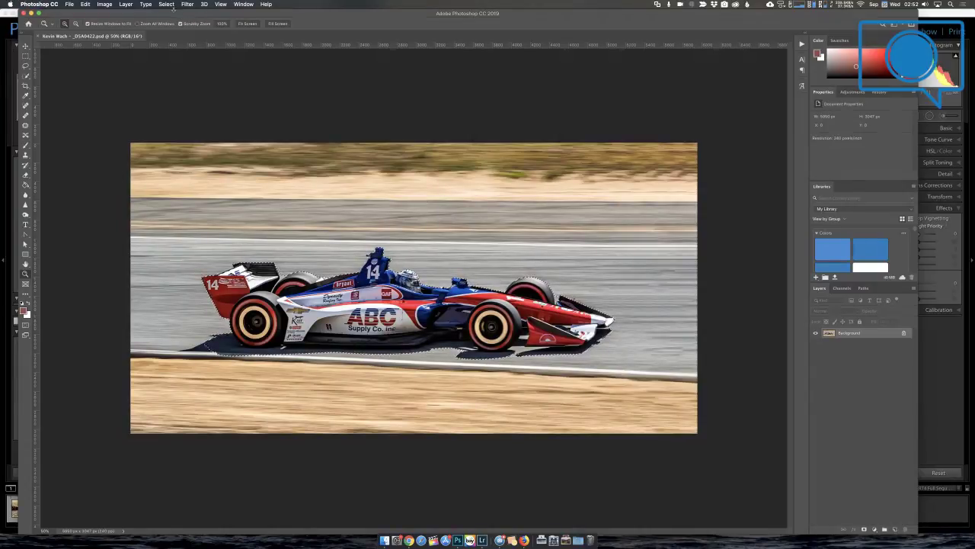
Feather the race car selection with a radius of 2 pixels and invert it to the background
left_click(166, 4)
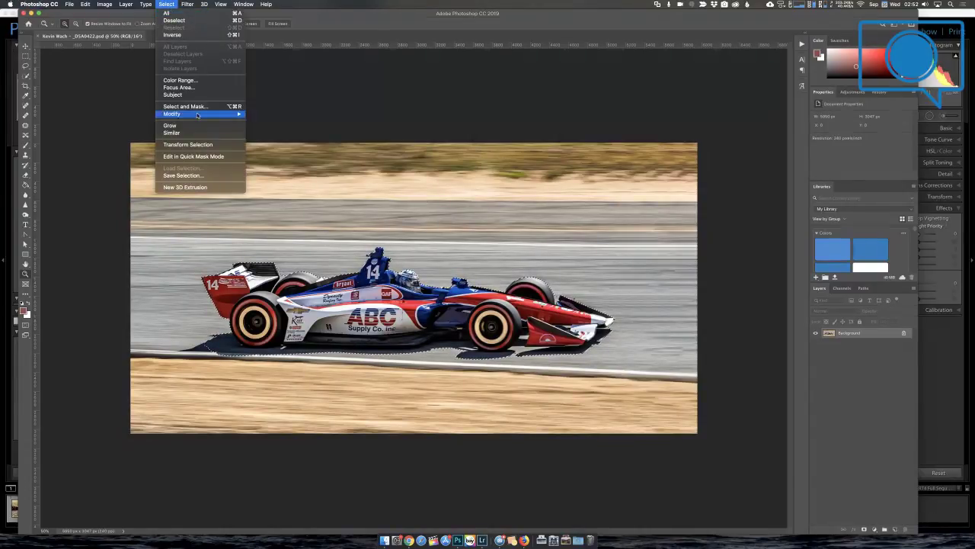
left_click(272, 144)
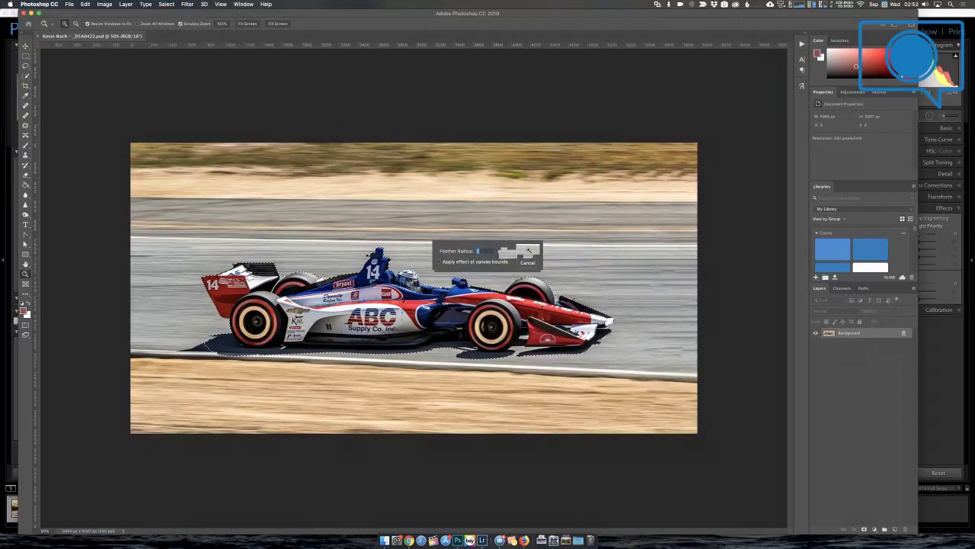
left_click(526, 250)
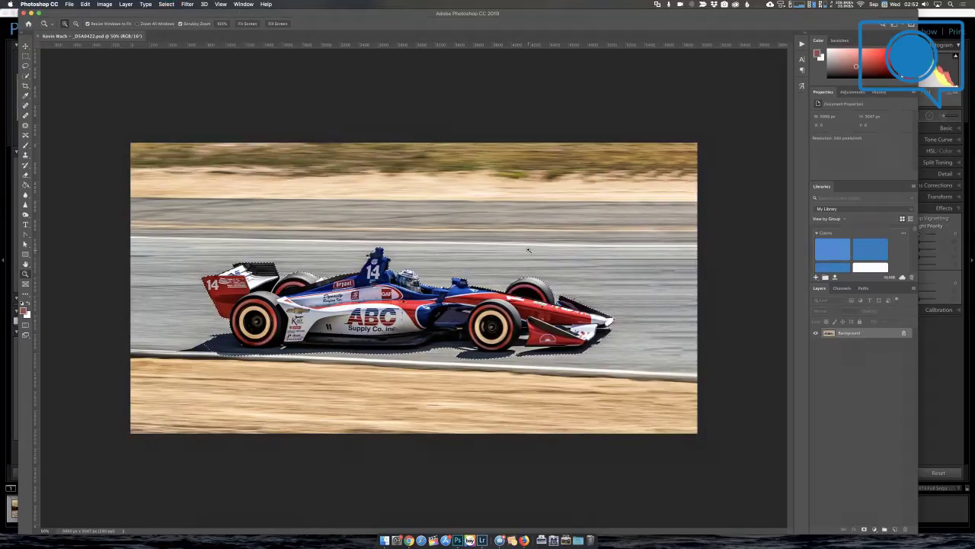
left_click(166, 4)
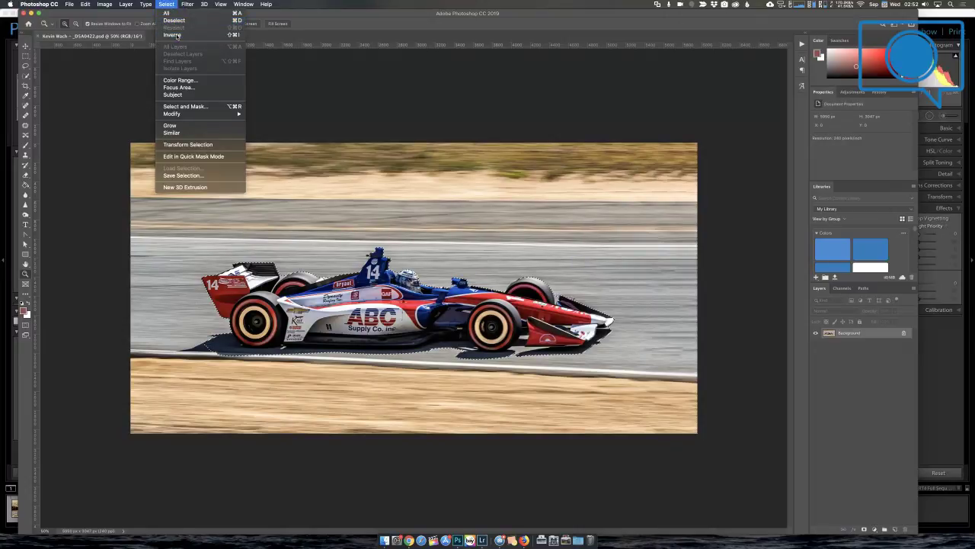
left_click(176, 37)
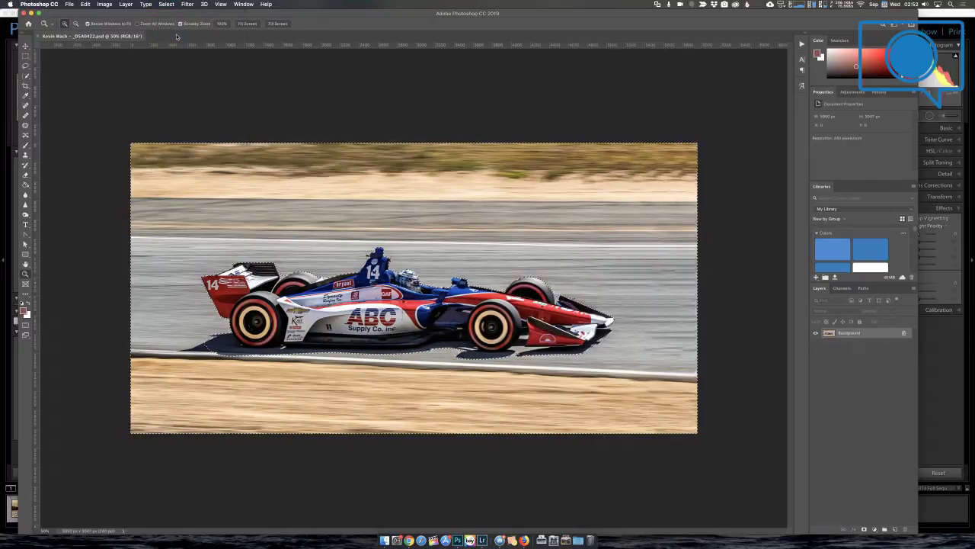
Apply a Motion Blur to the selected background with an angle of 2° and a distance of 54 pixels
left_click(189, 5)
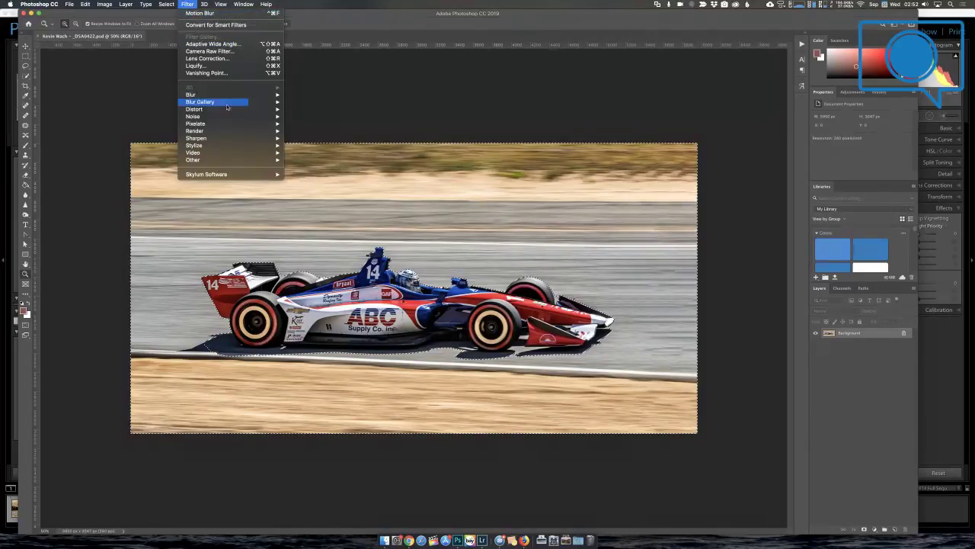
mouse_move(228, 109)
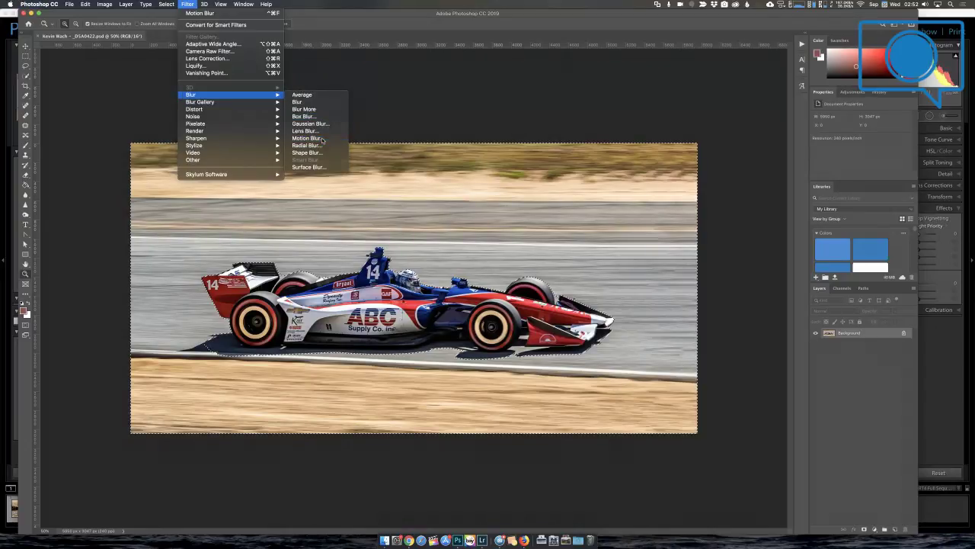
left_click(323, 139)
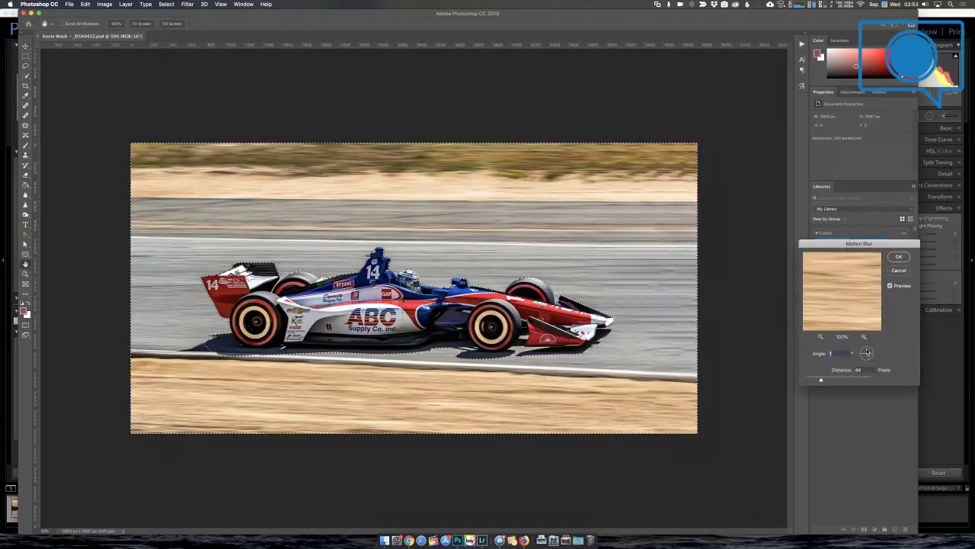
left_click(866, 352)
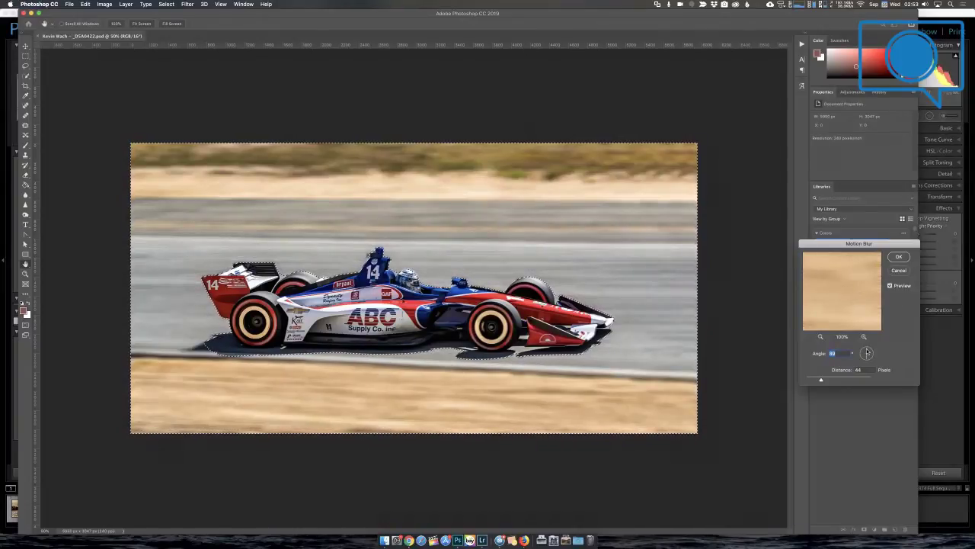
left_click(862, 355)
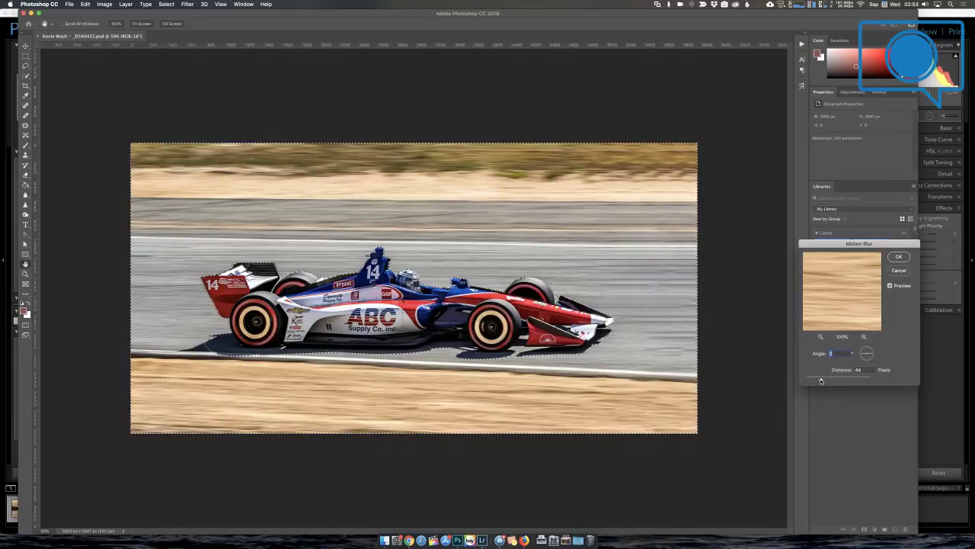
left_click_drag(834, 381, 840, 382)
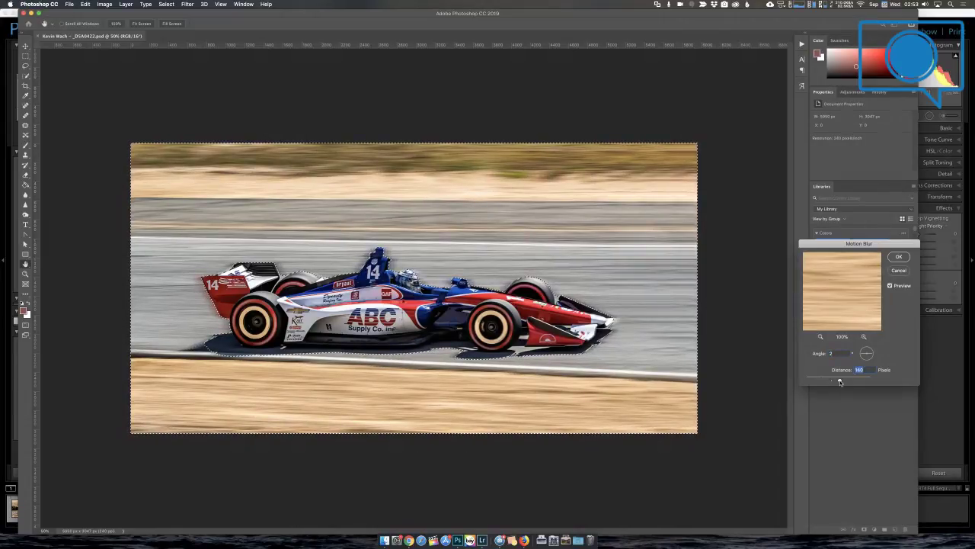
left_click_drag(840, 382, 849, 381)
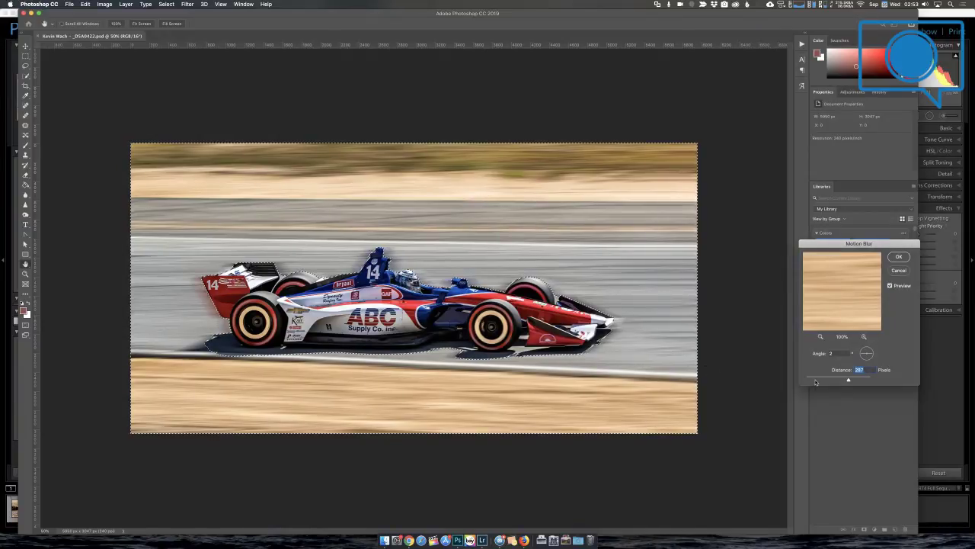
left_click_drag(821, 380, 825, 380)
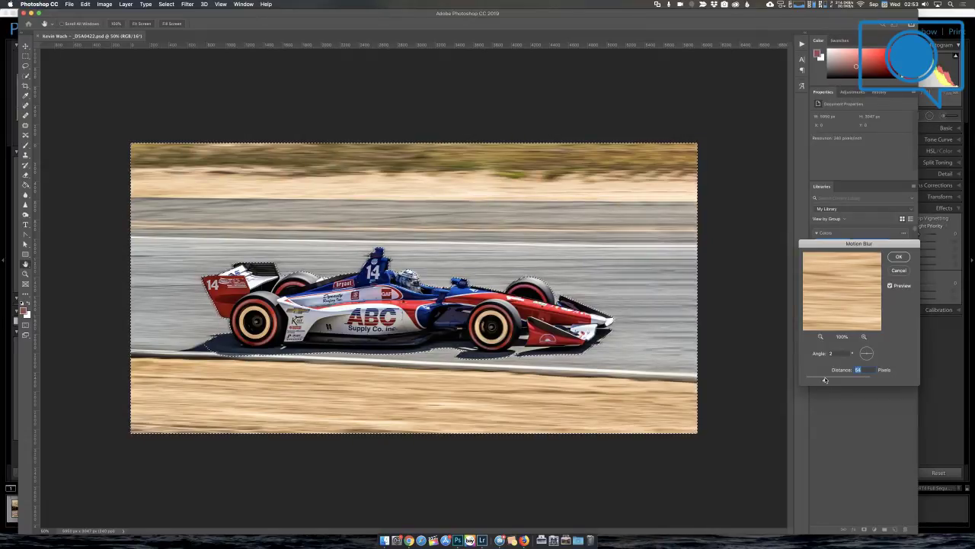
left_click(900, 263)
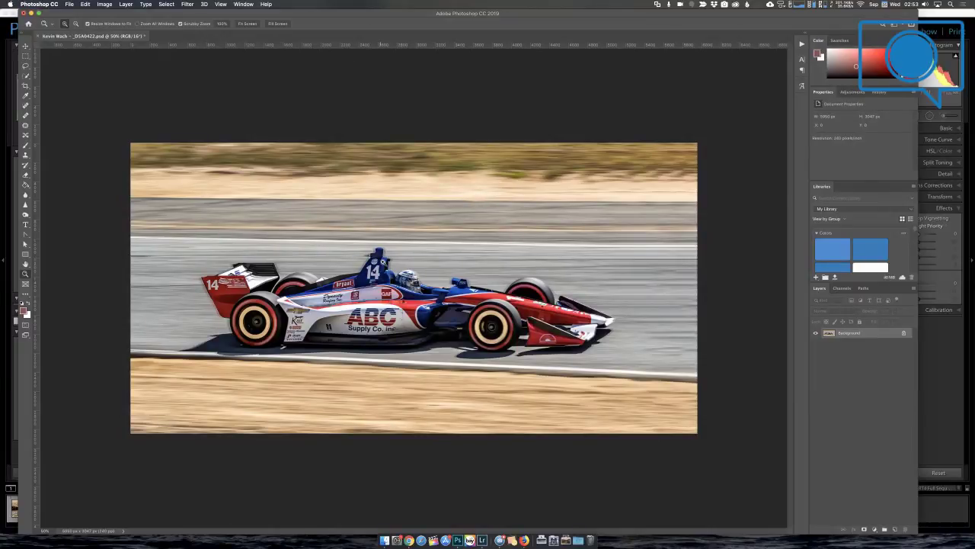
Inspect the blurred background's edge around the car's cockpit up close and fit the whole photo back in view
left_click_drag(381, 259, 417, 302)
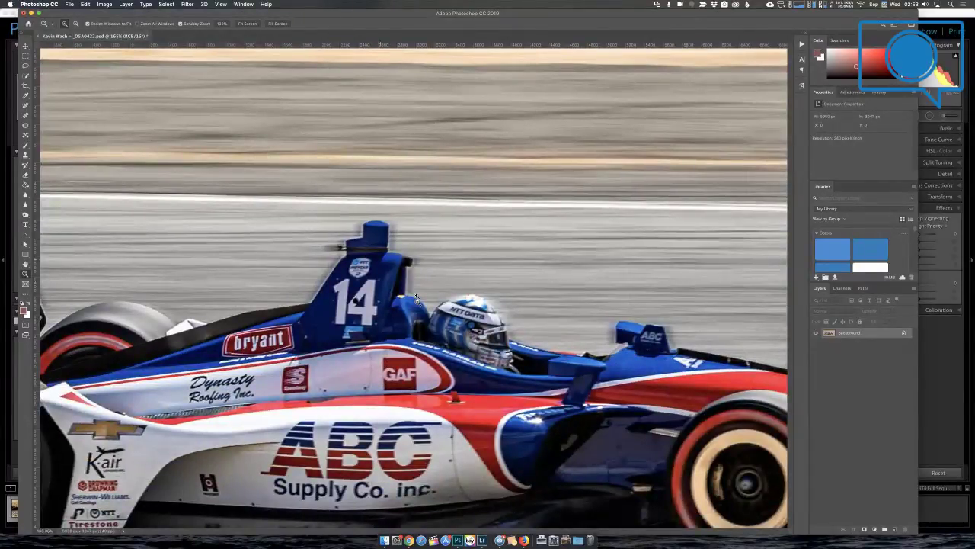
key("super+0")
key("super+r")
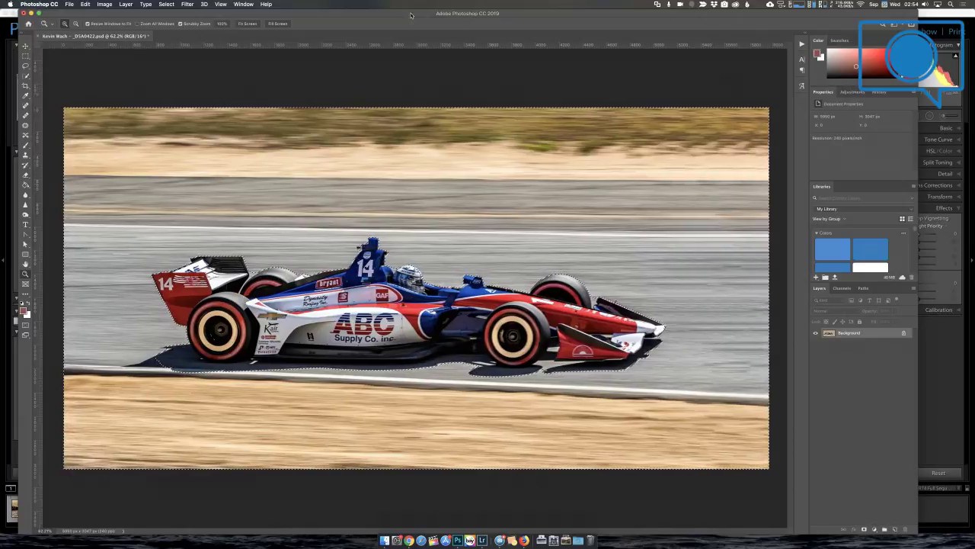
Close the race car document without saving its changes and return to Lightroom Classic
left_click_drag(409, 17, 426, 17)
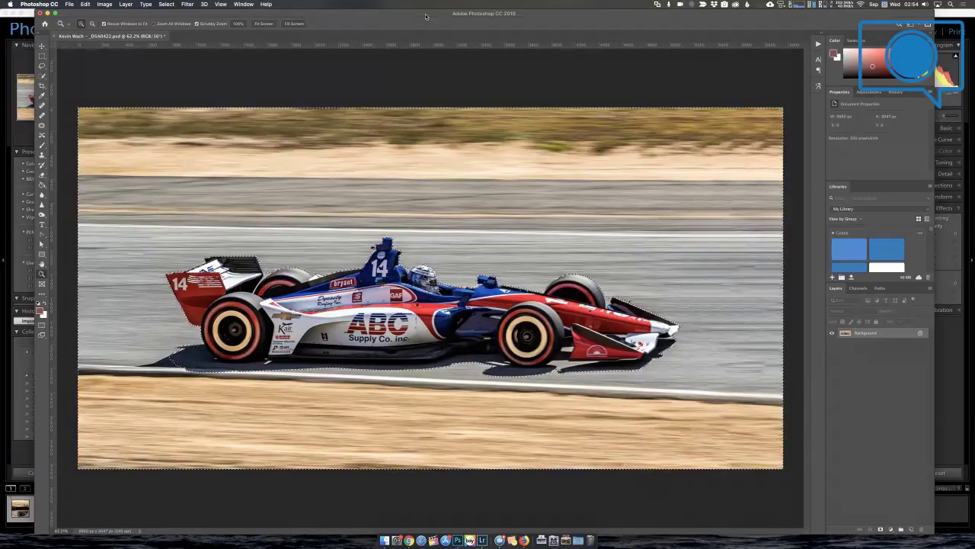
left_click(40, 14)
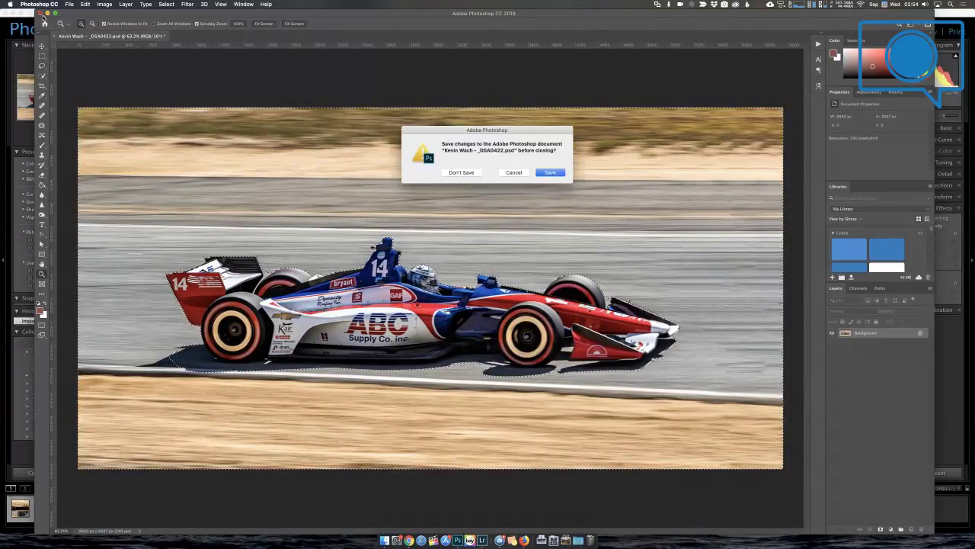
left_click(458, 173)
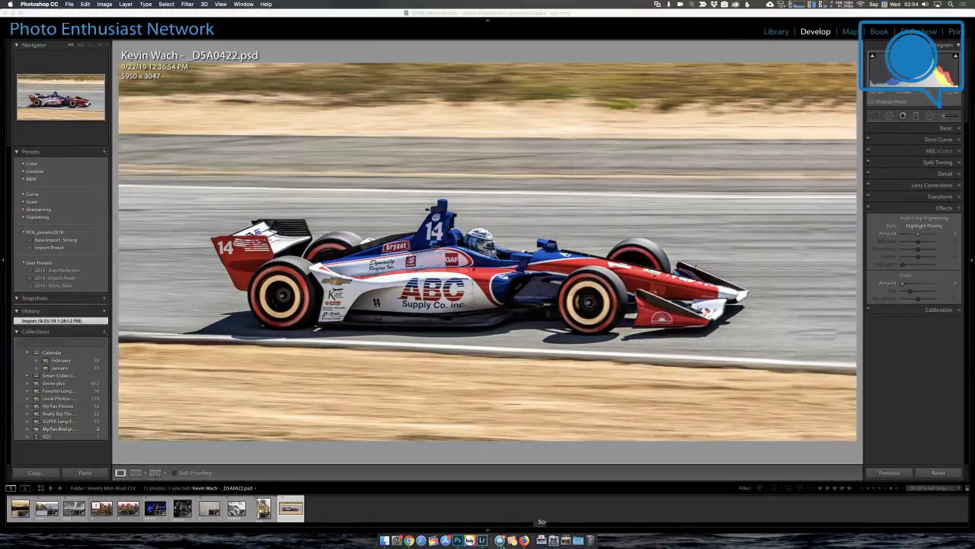